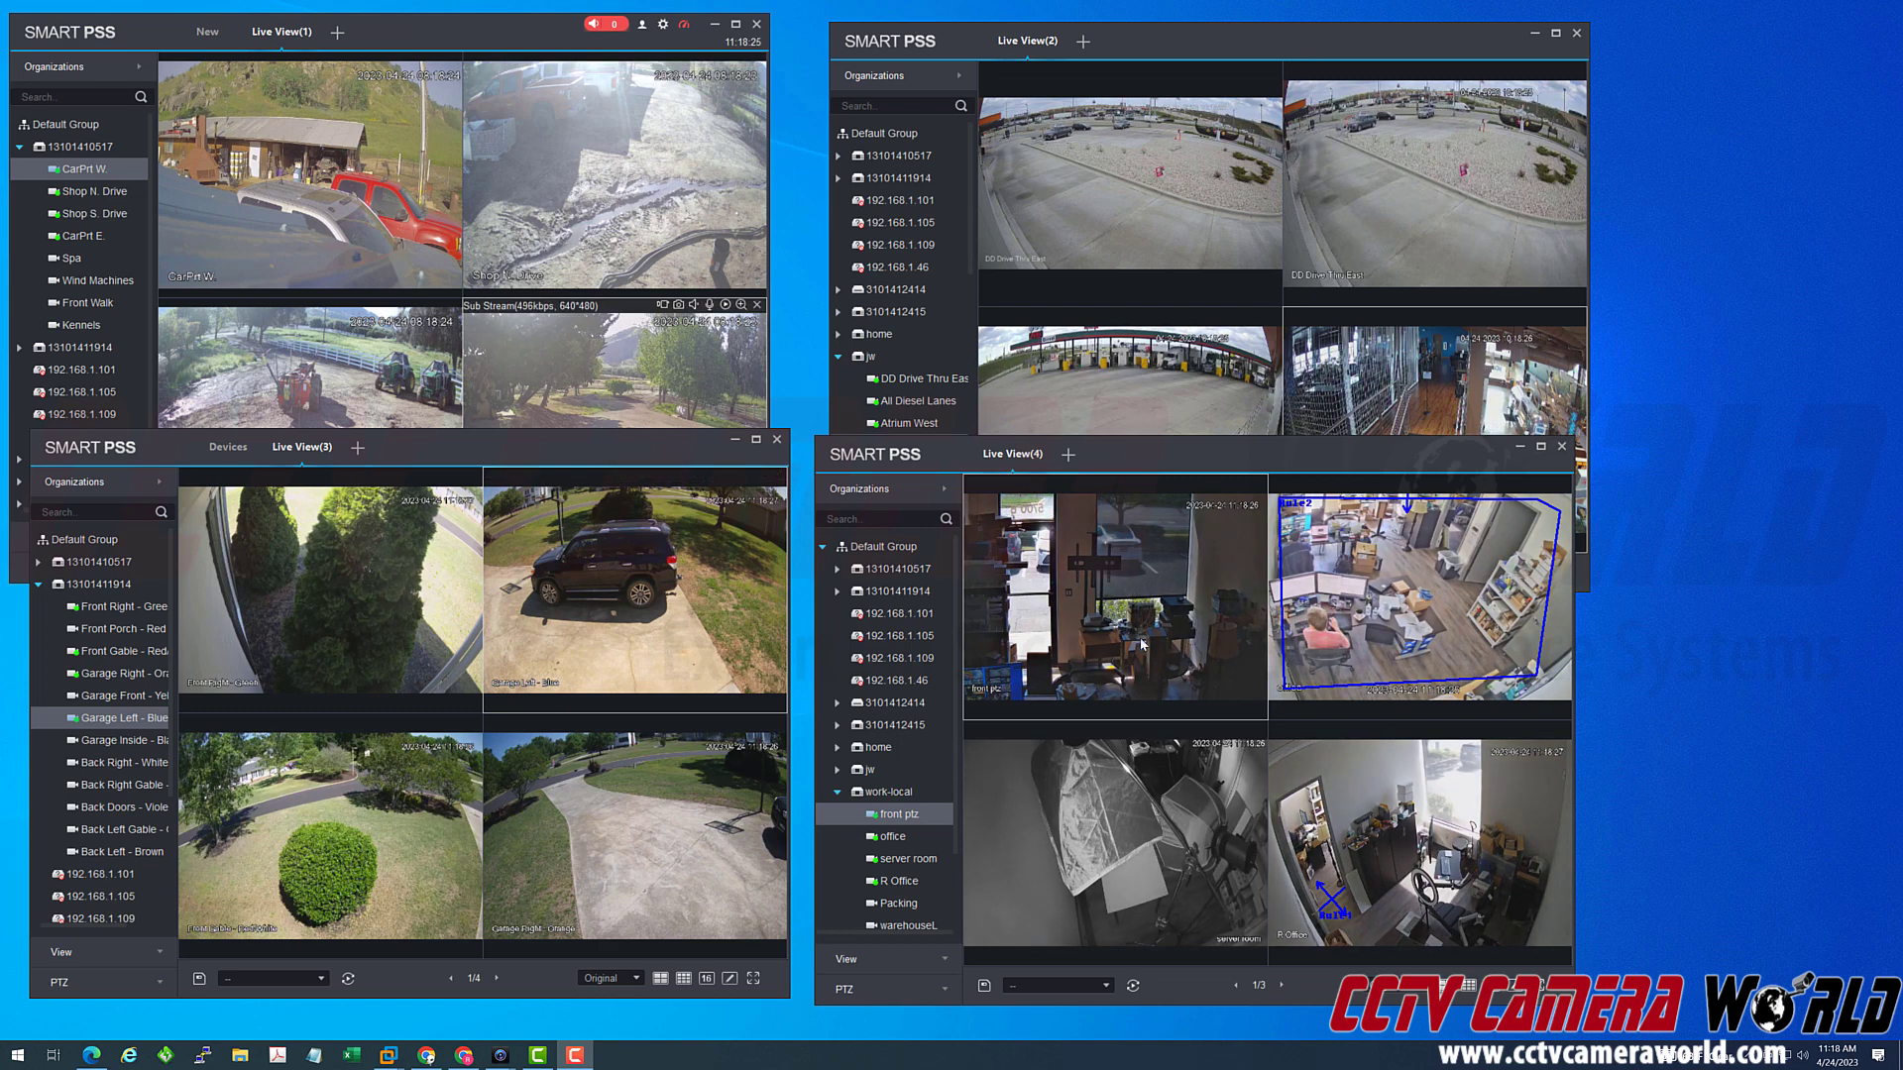
Move Live View(2) in front of Live View(4) so its whole camera grid and device tree show.
mouse_move(1142, 644)
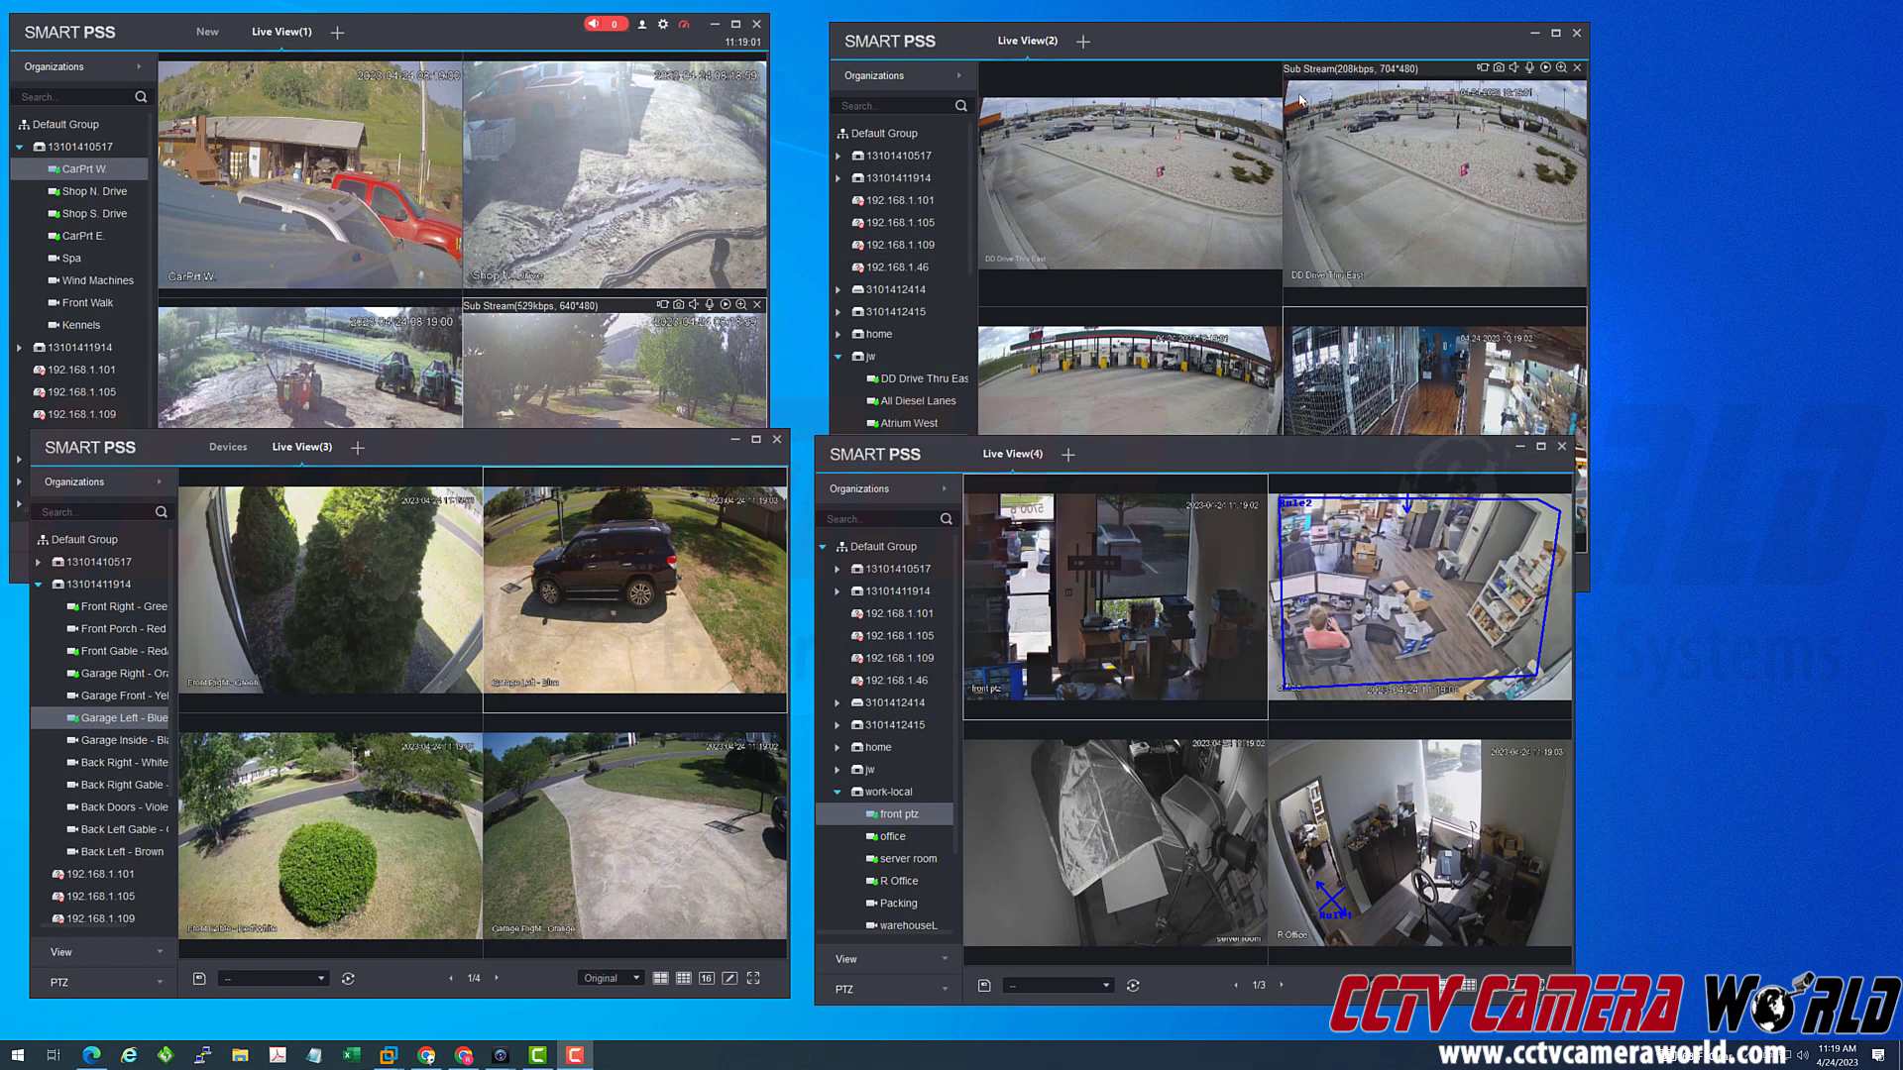
drag(1287, 52, 1673, 81)
drag(1393, 73, 1080, 63)
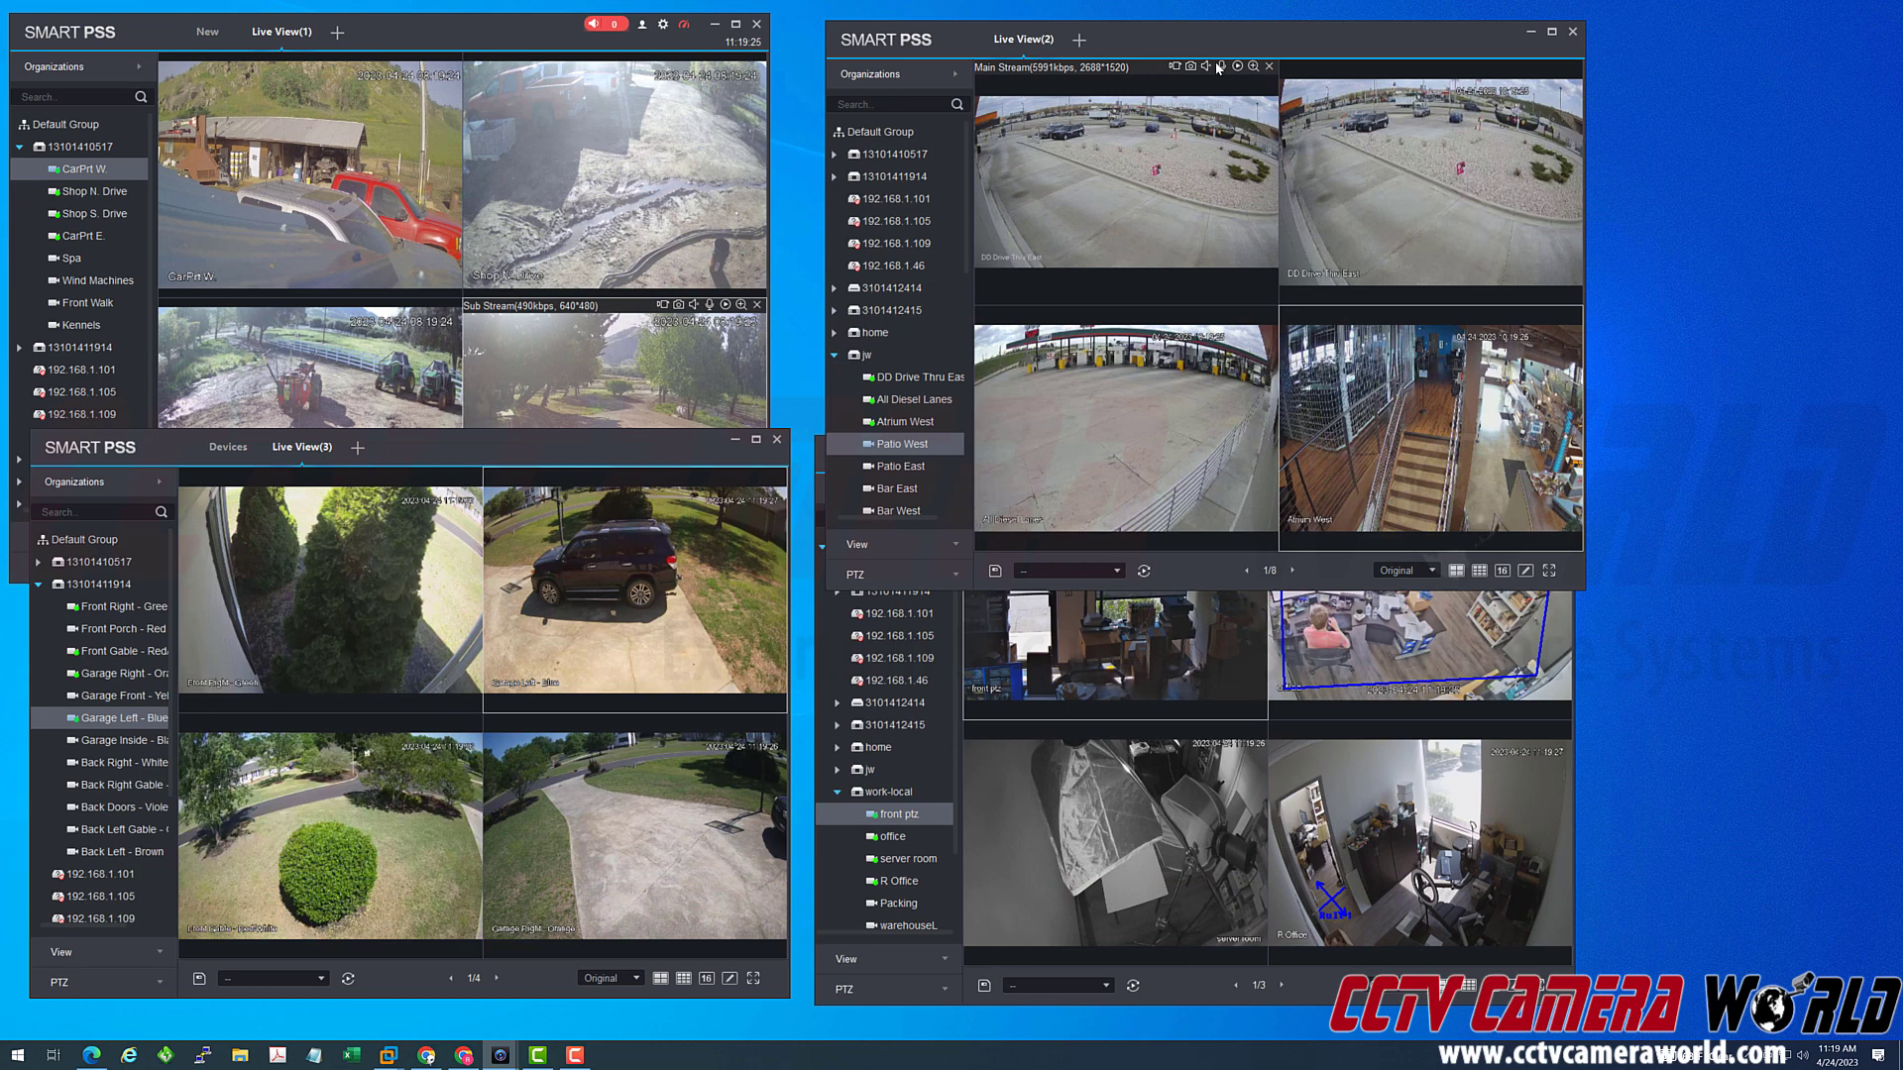
mouse_move(1333, 439)
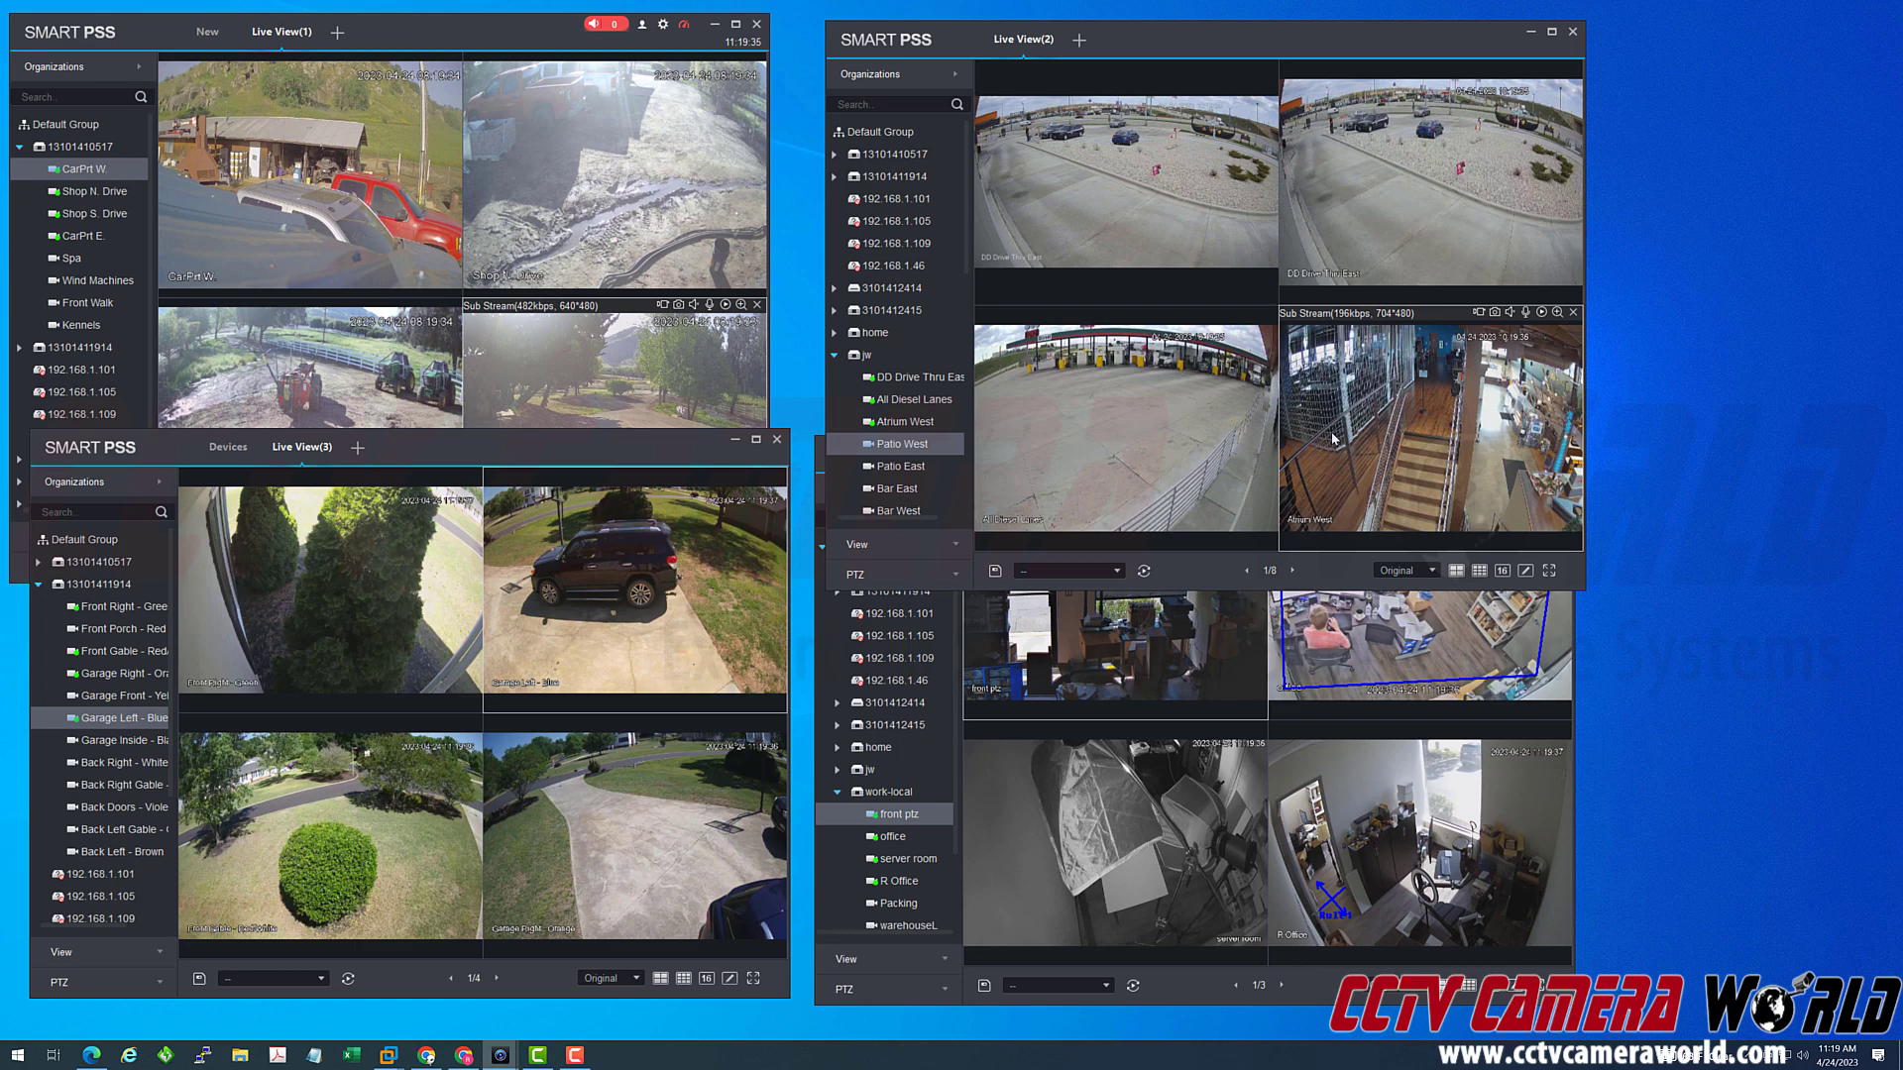
Lower Live View(1) on the desktop and set its CarPrt W and top-right feeds to Main Stream.
click(639, 402)
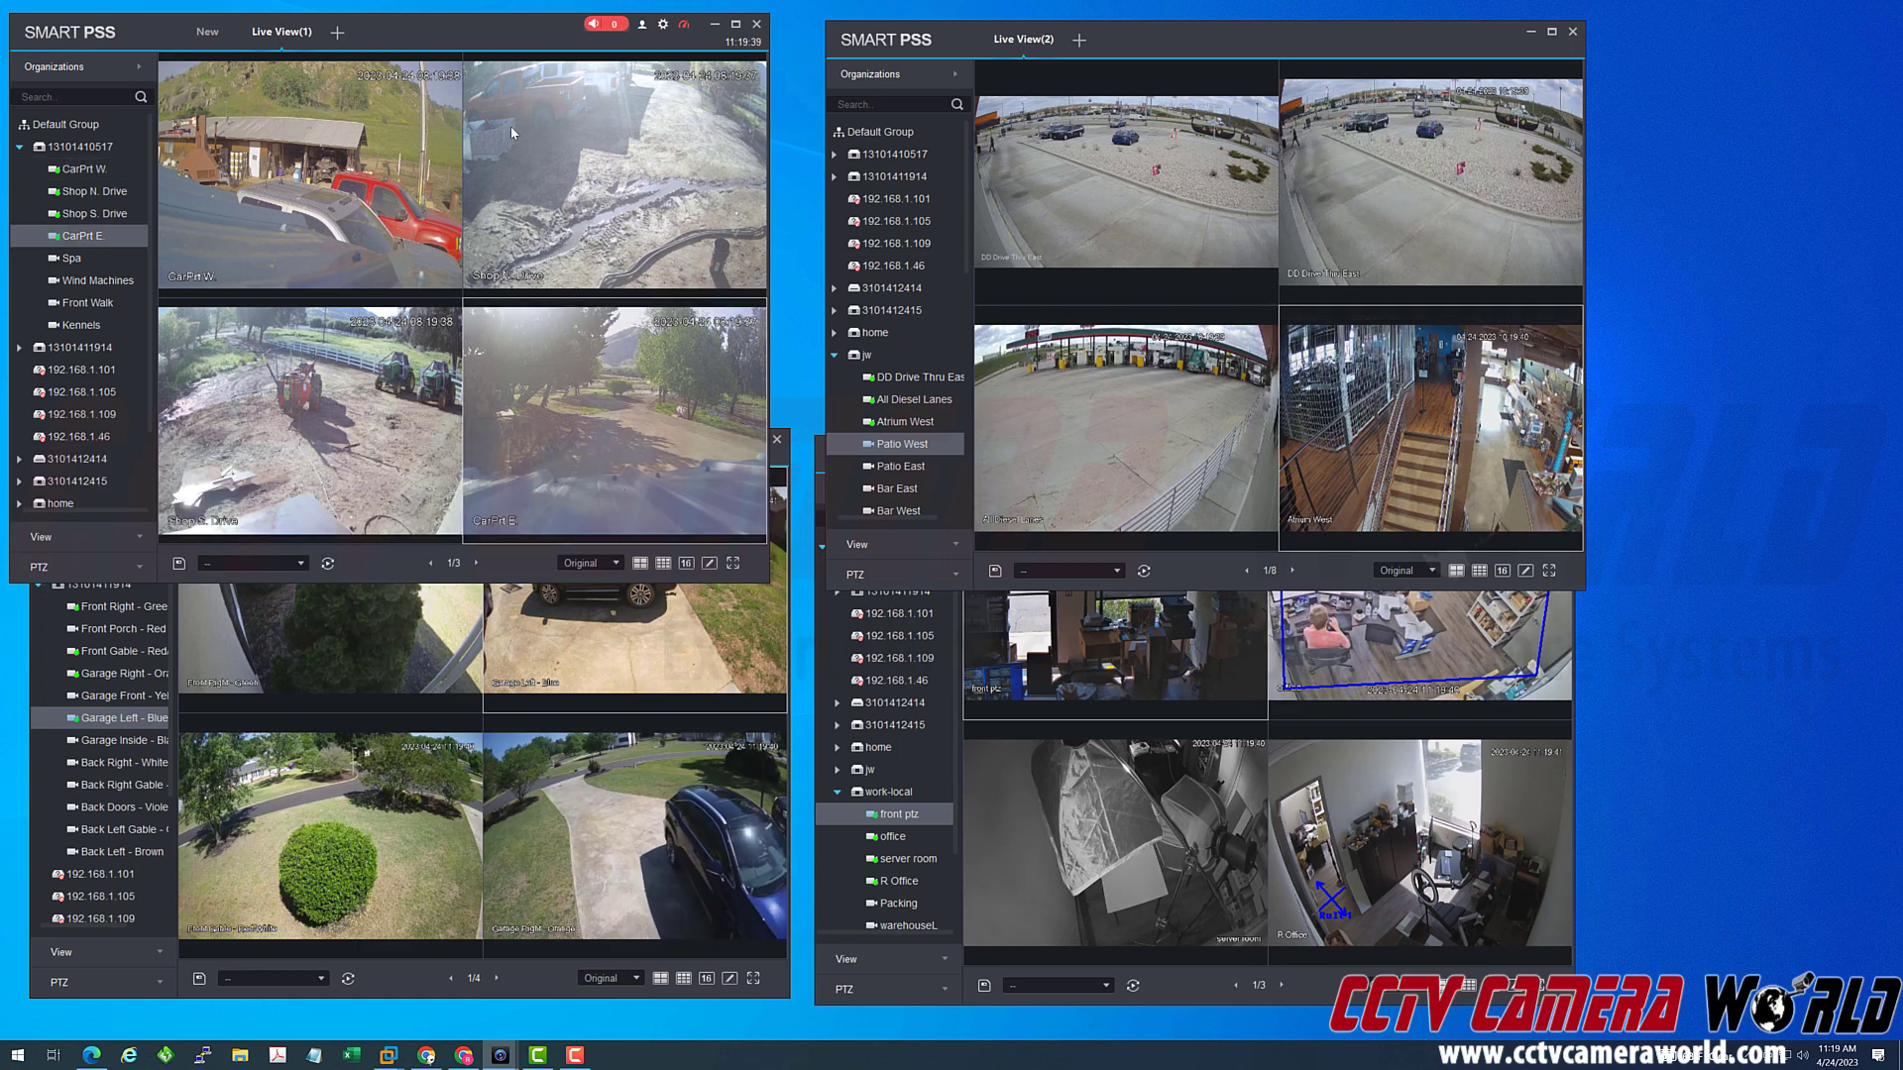
drag(498, 25, 595, 402)
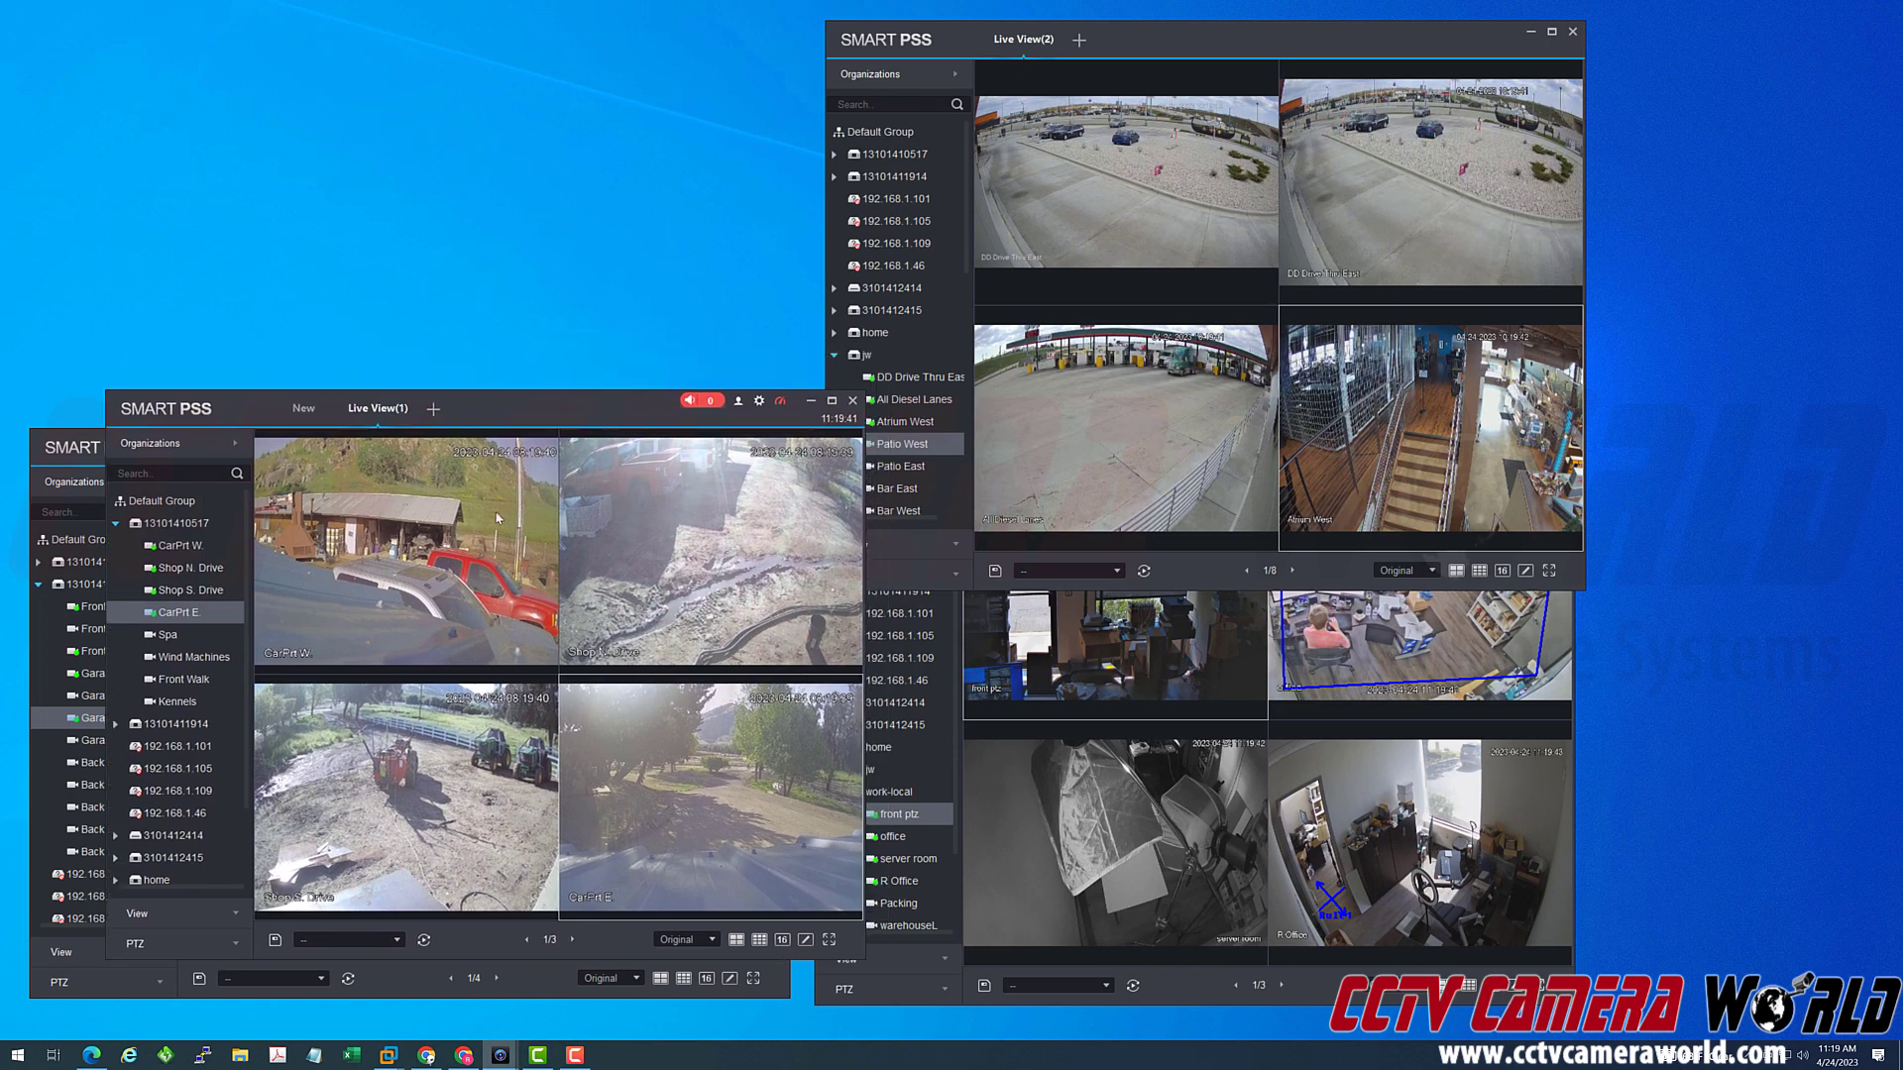
mouse_move(492, 535)
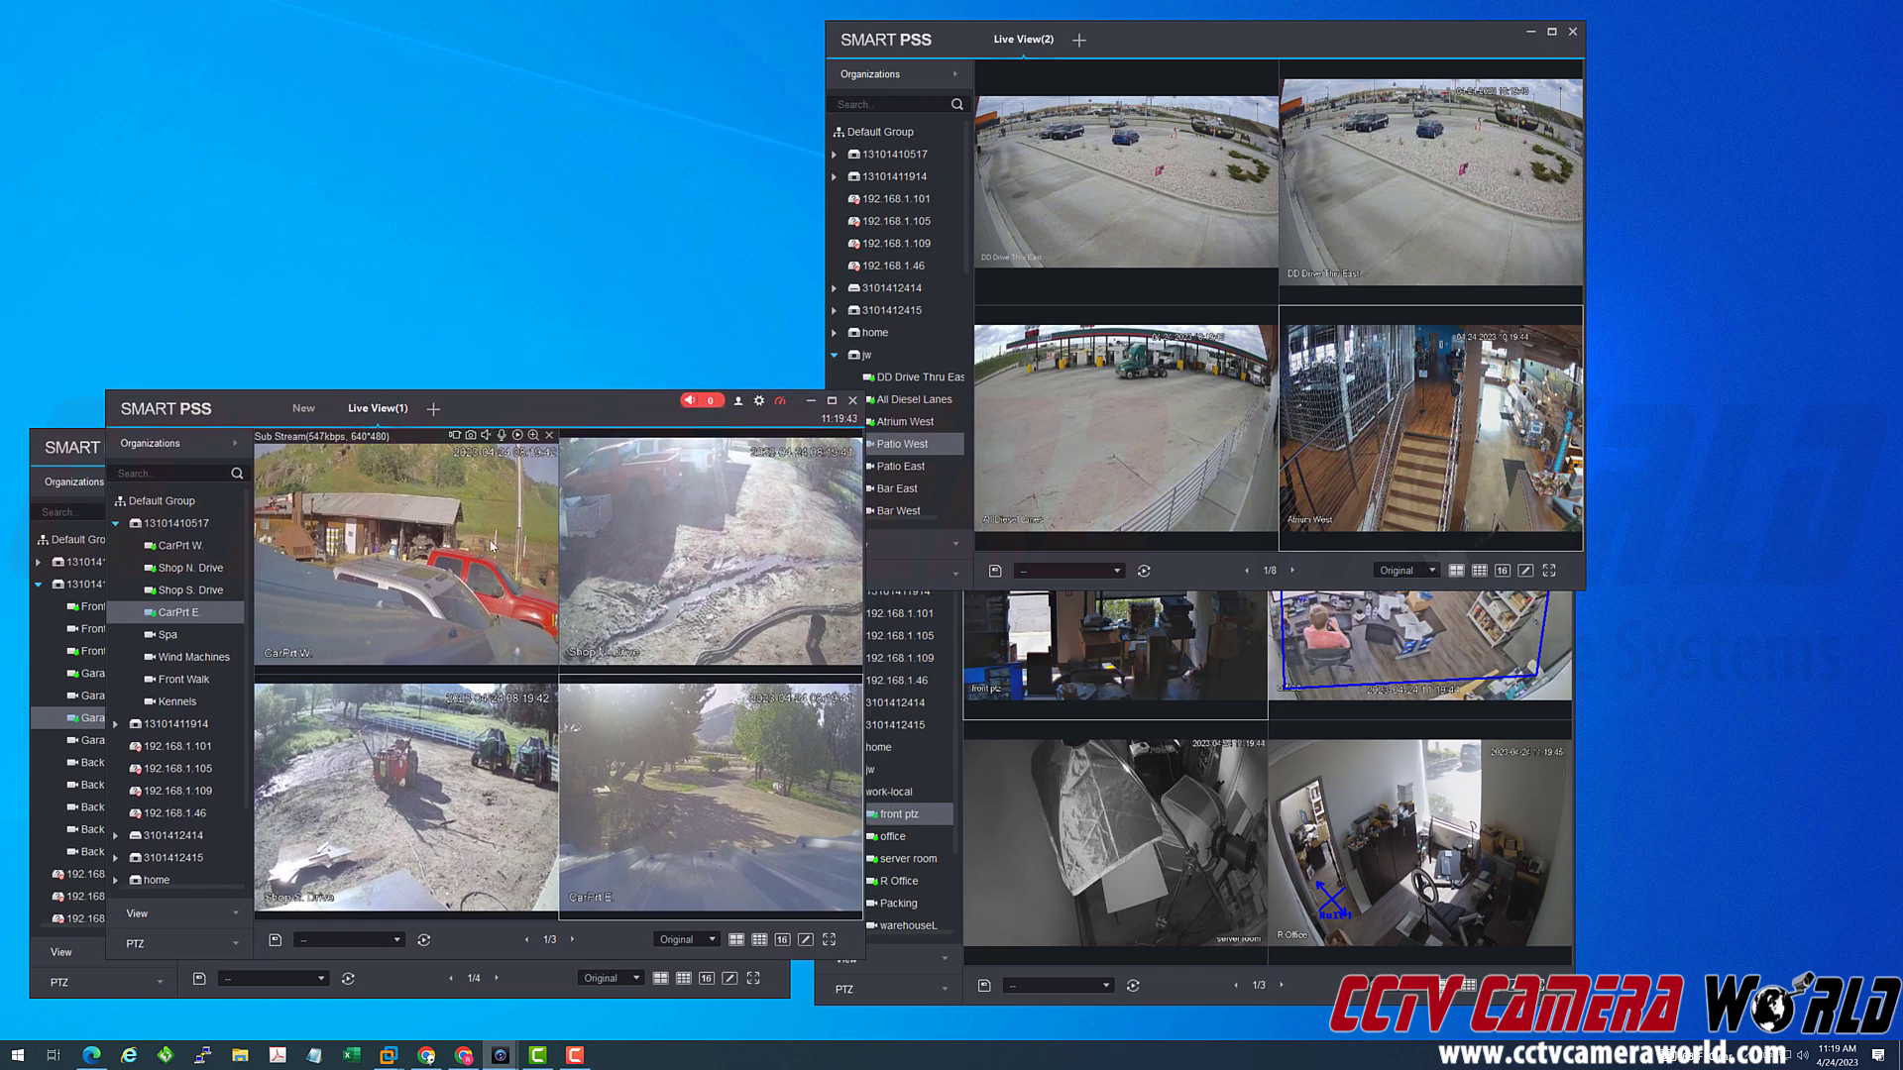
right_click(487, 546)
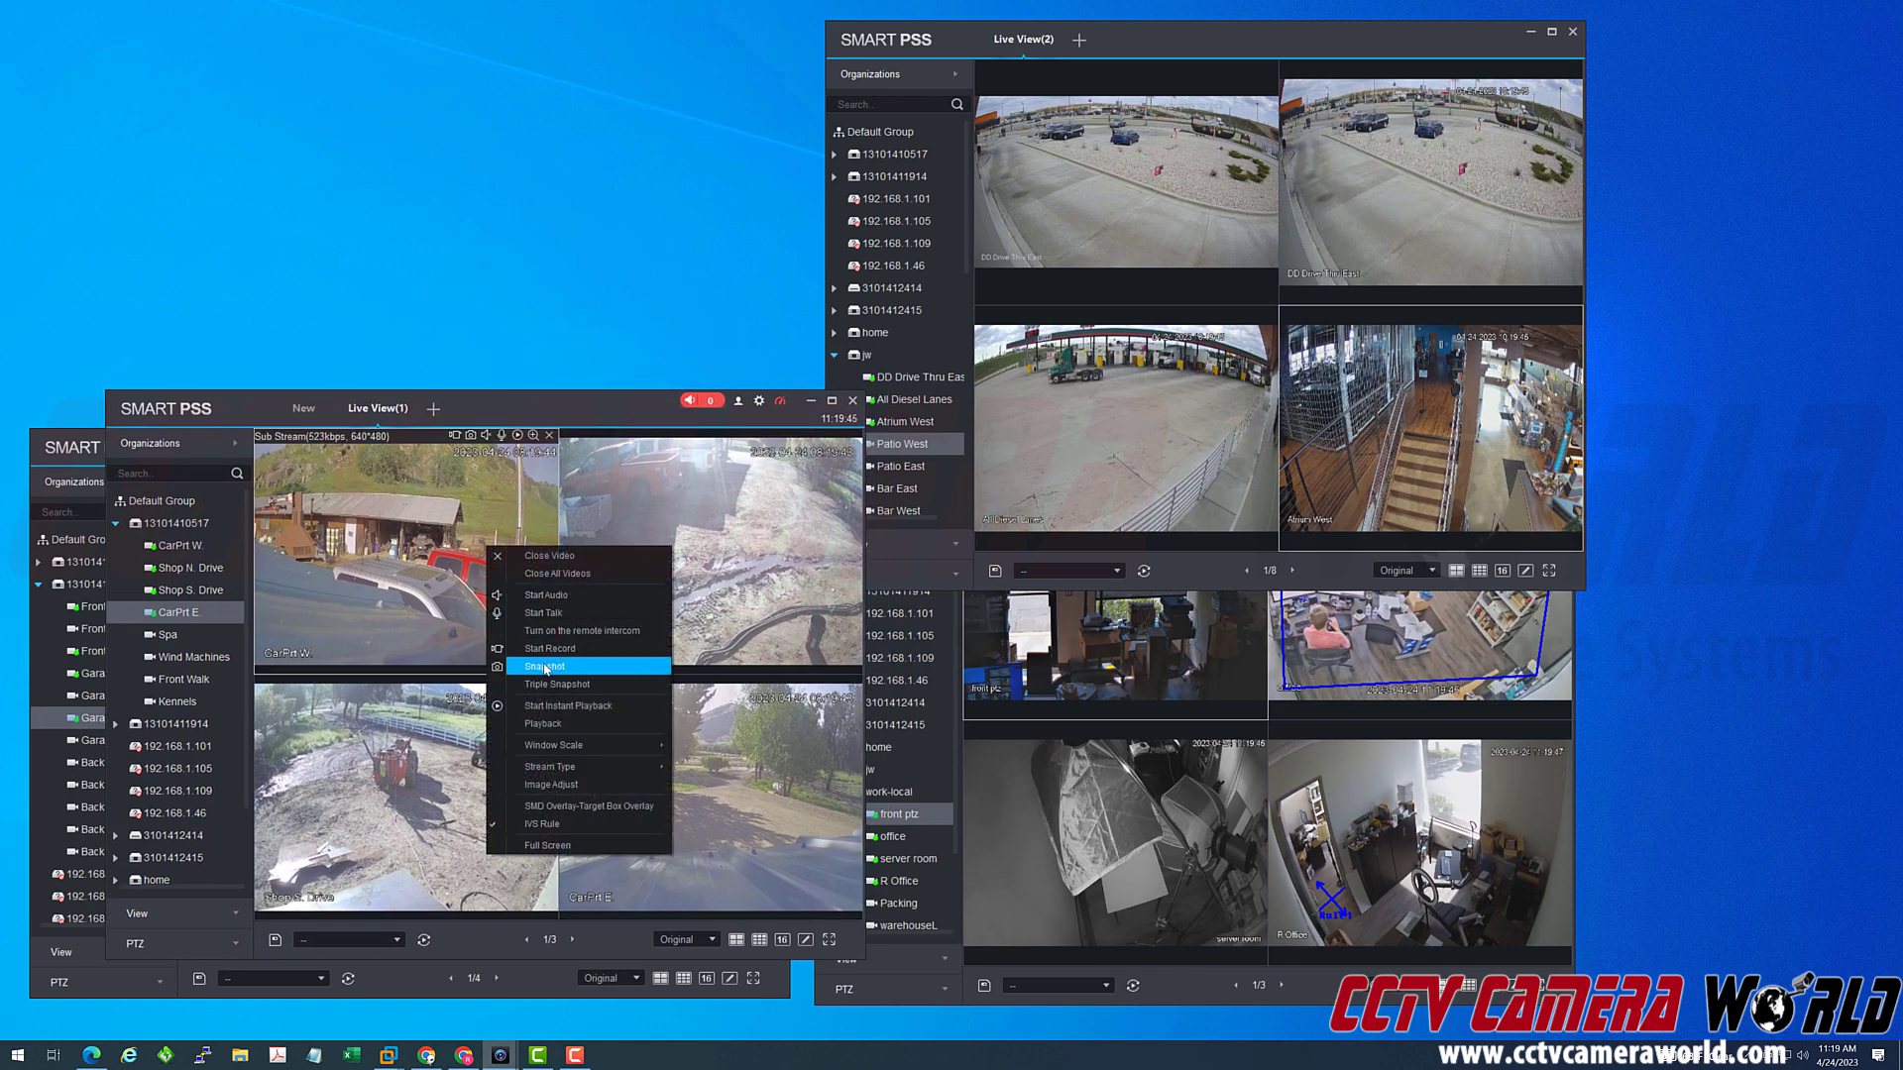
mouse_move(634, 767)
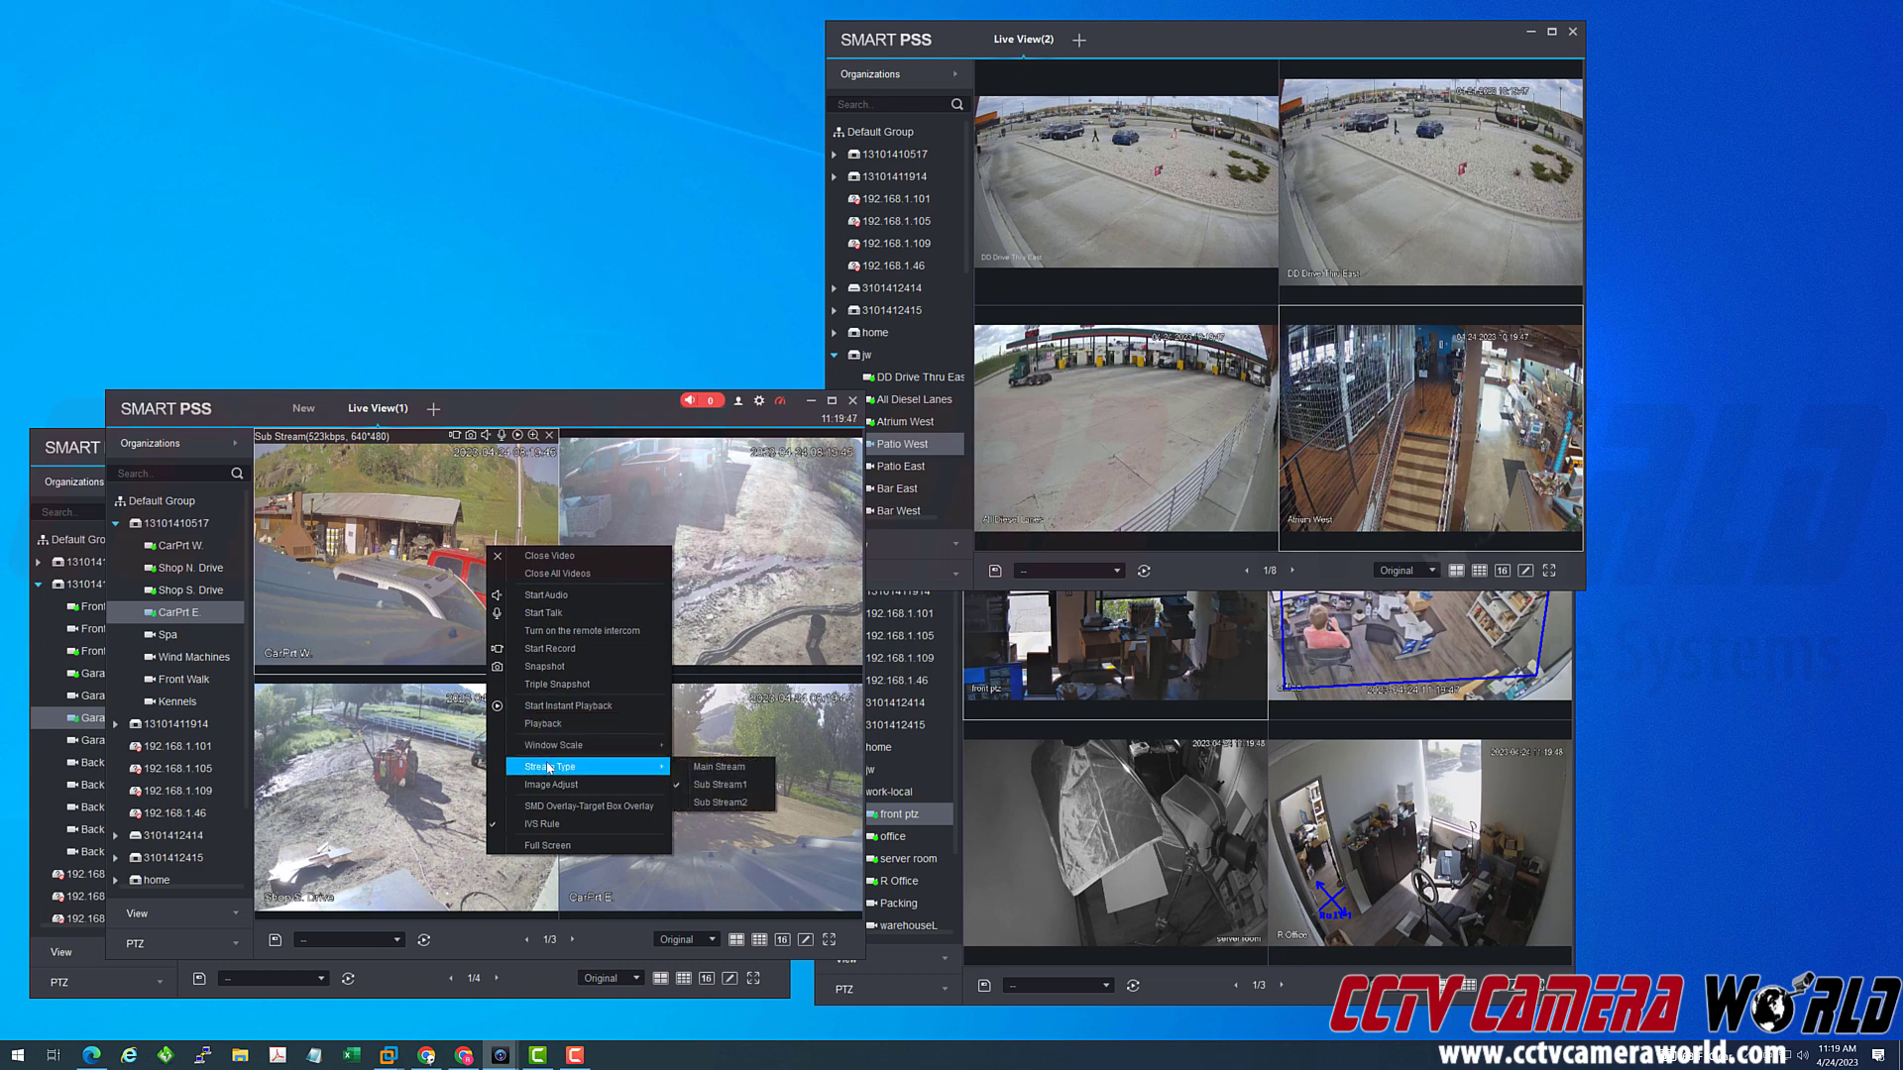
click(720, 768)
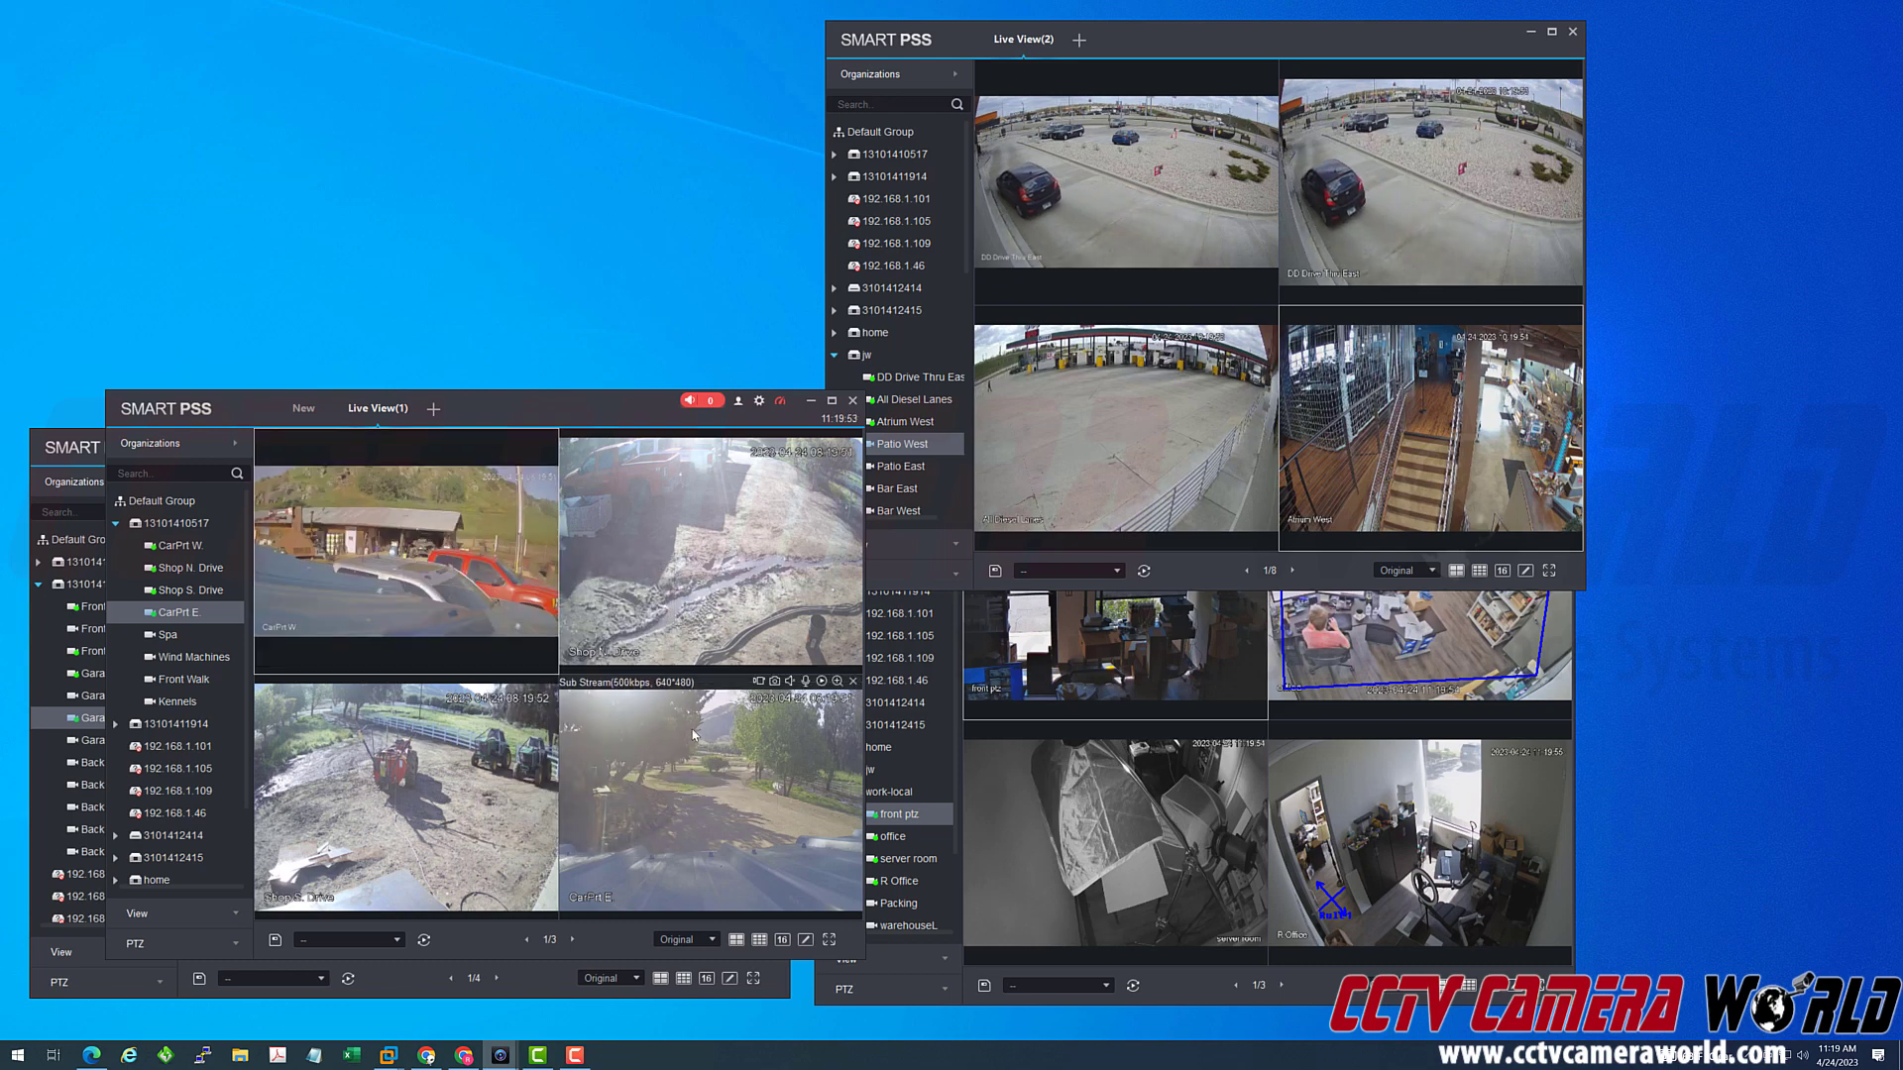
right_click(671, 573)
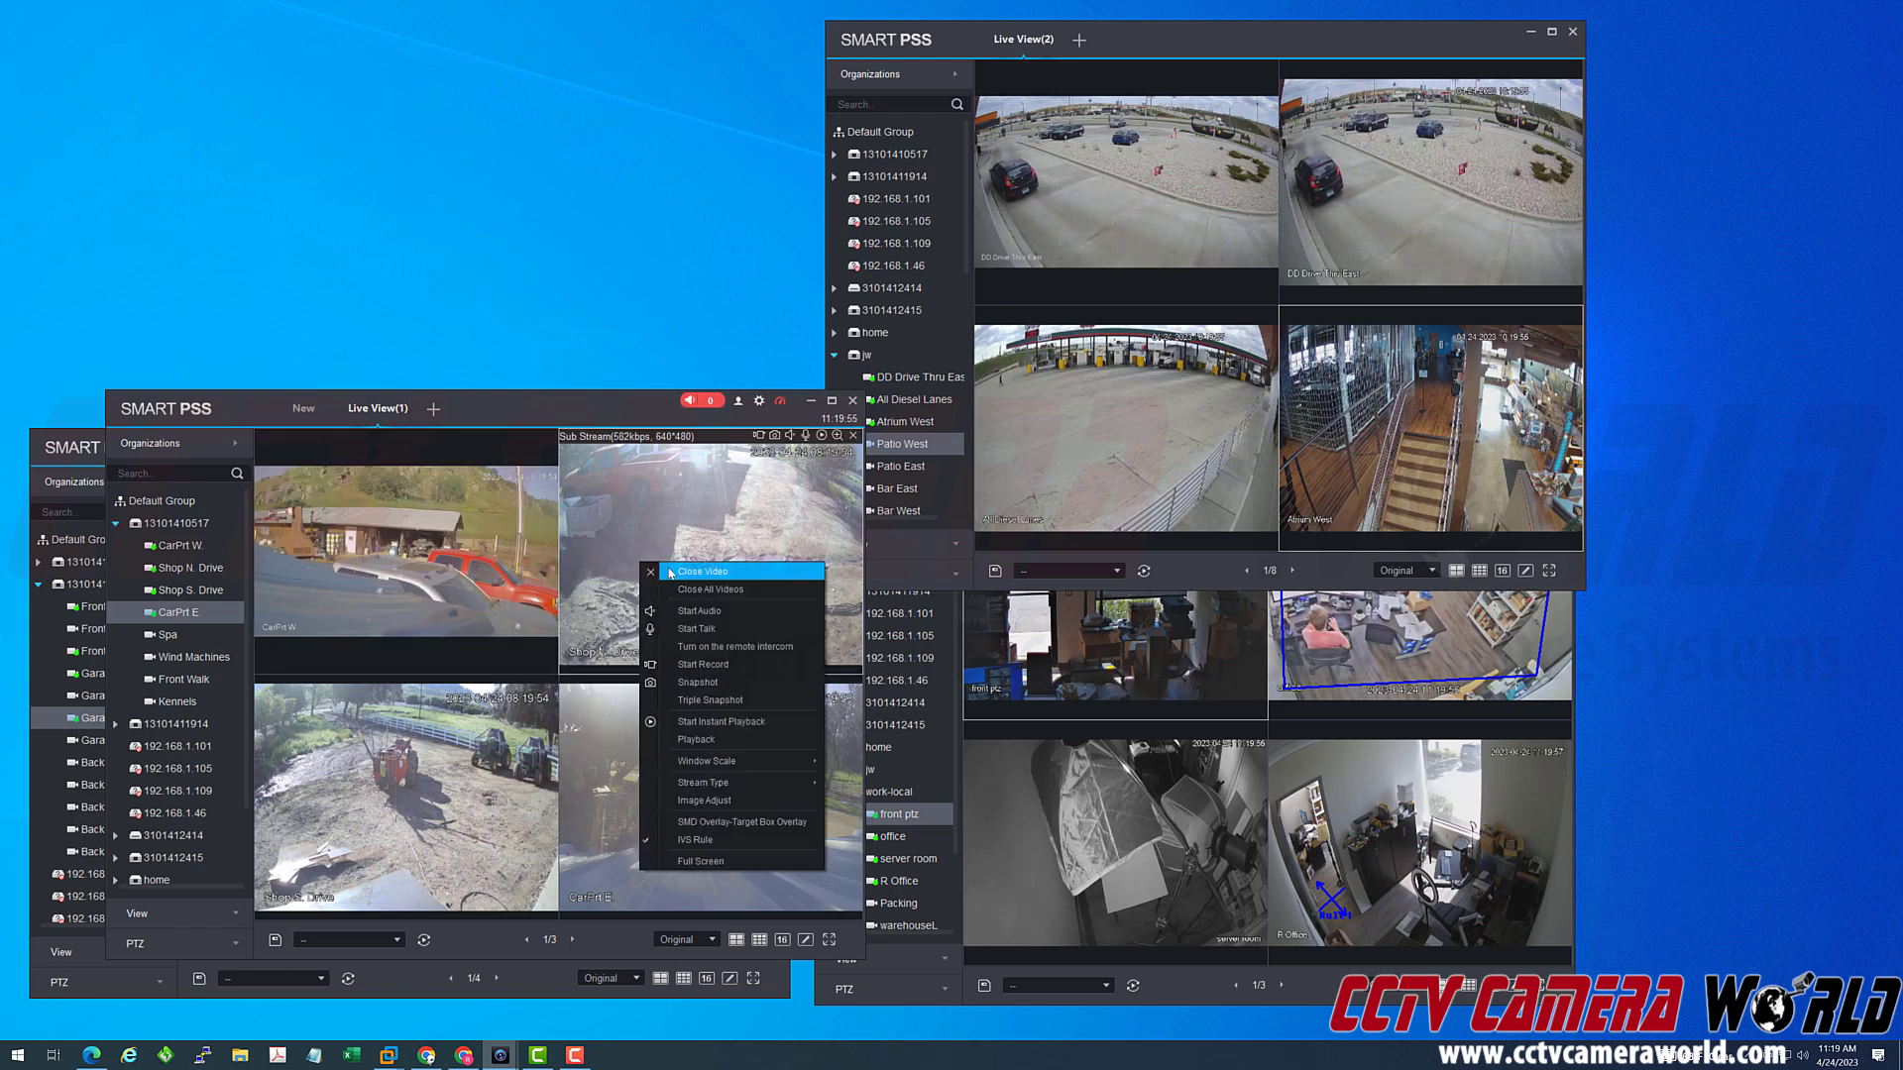
mouse_move(733, 782)
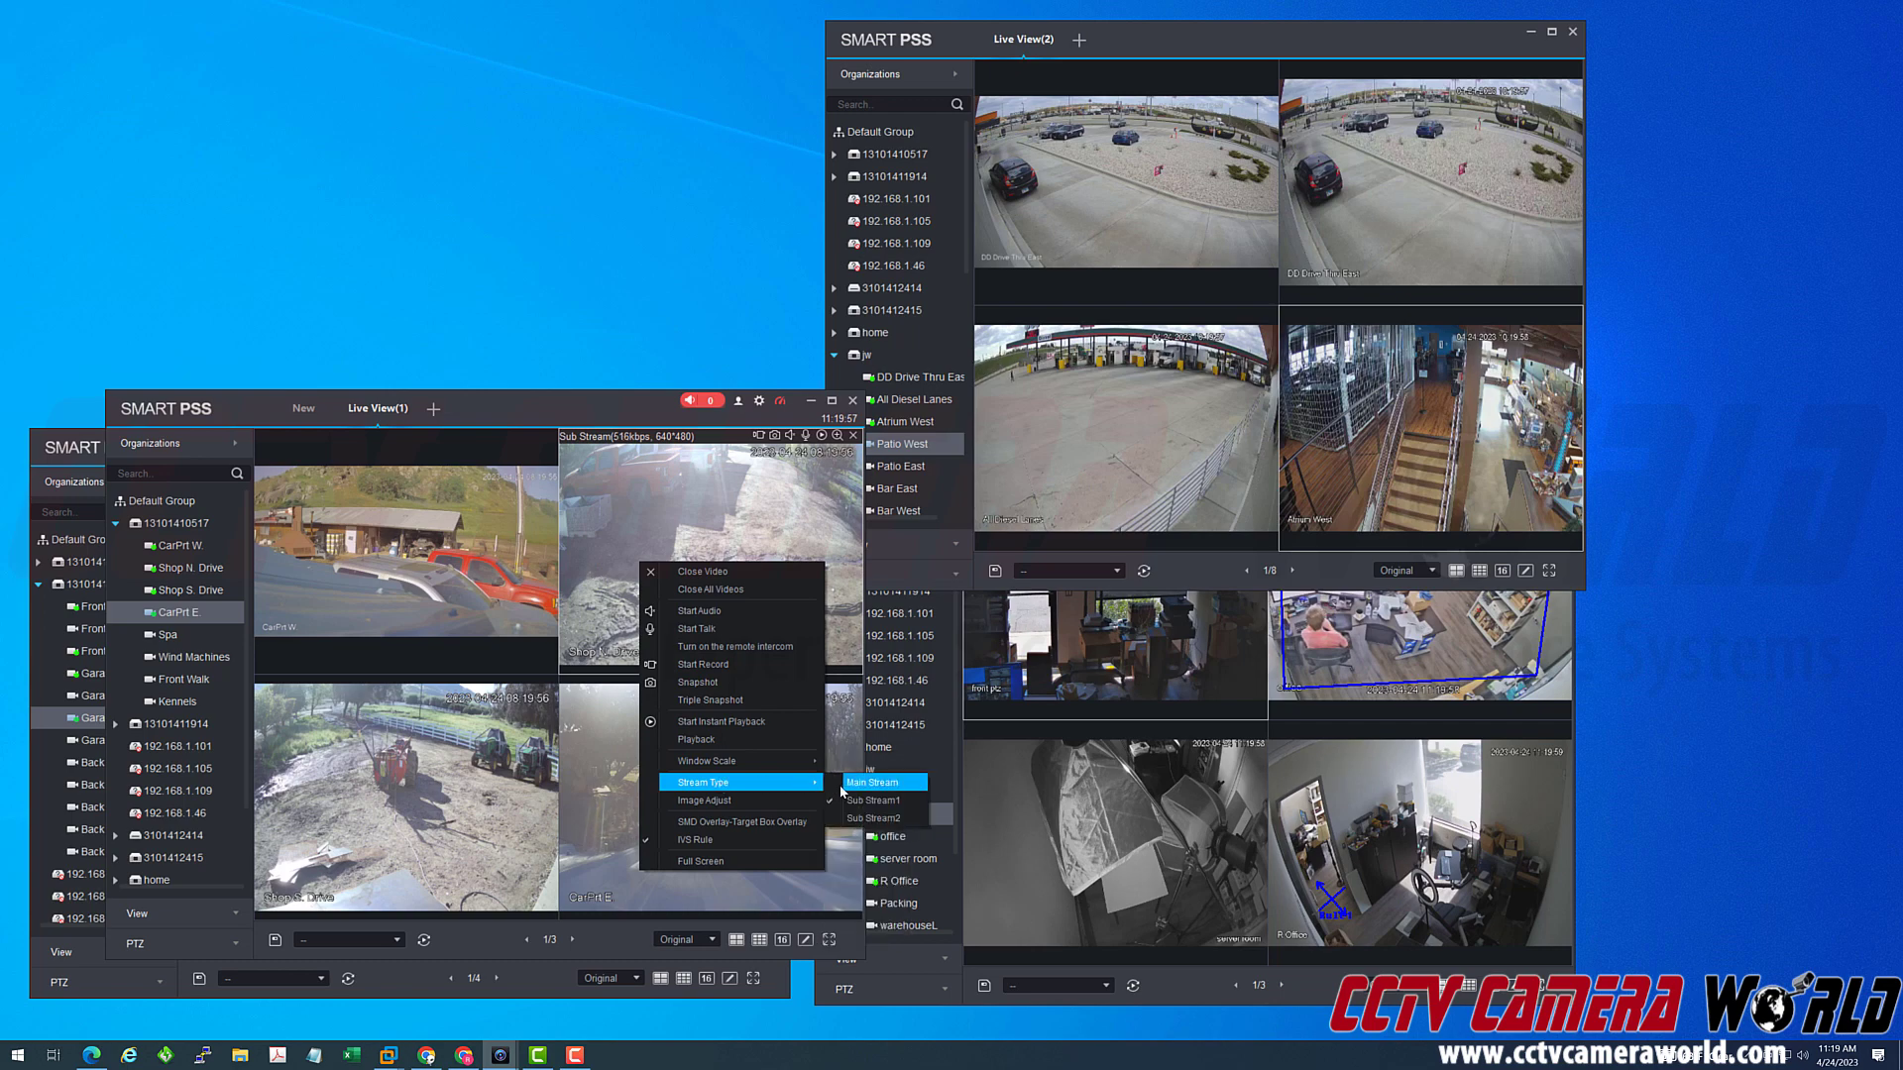
click(851, 783)
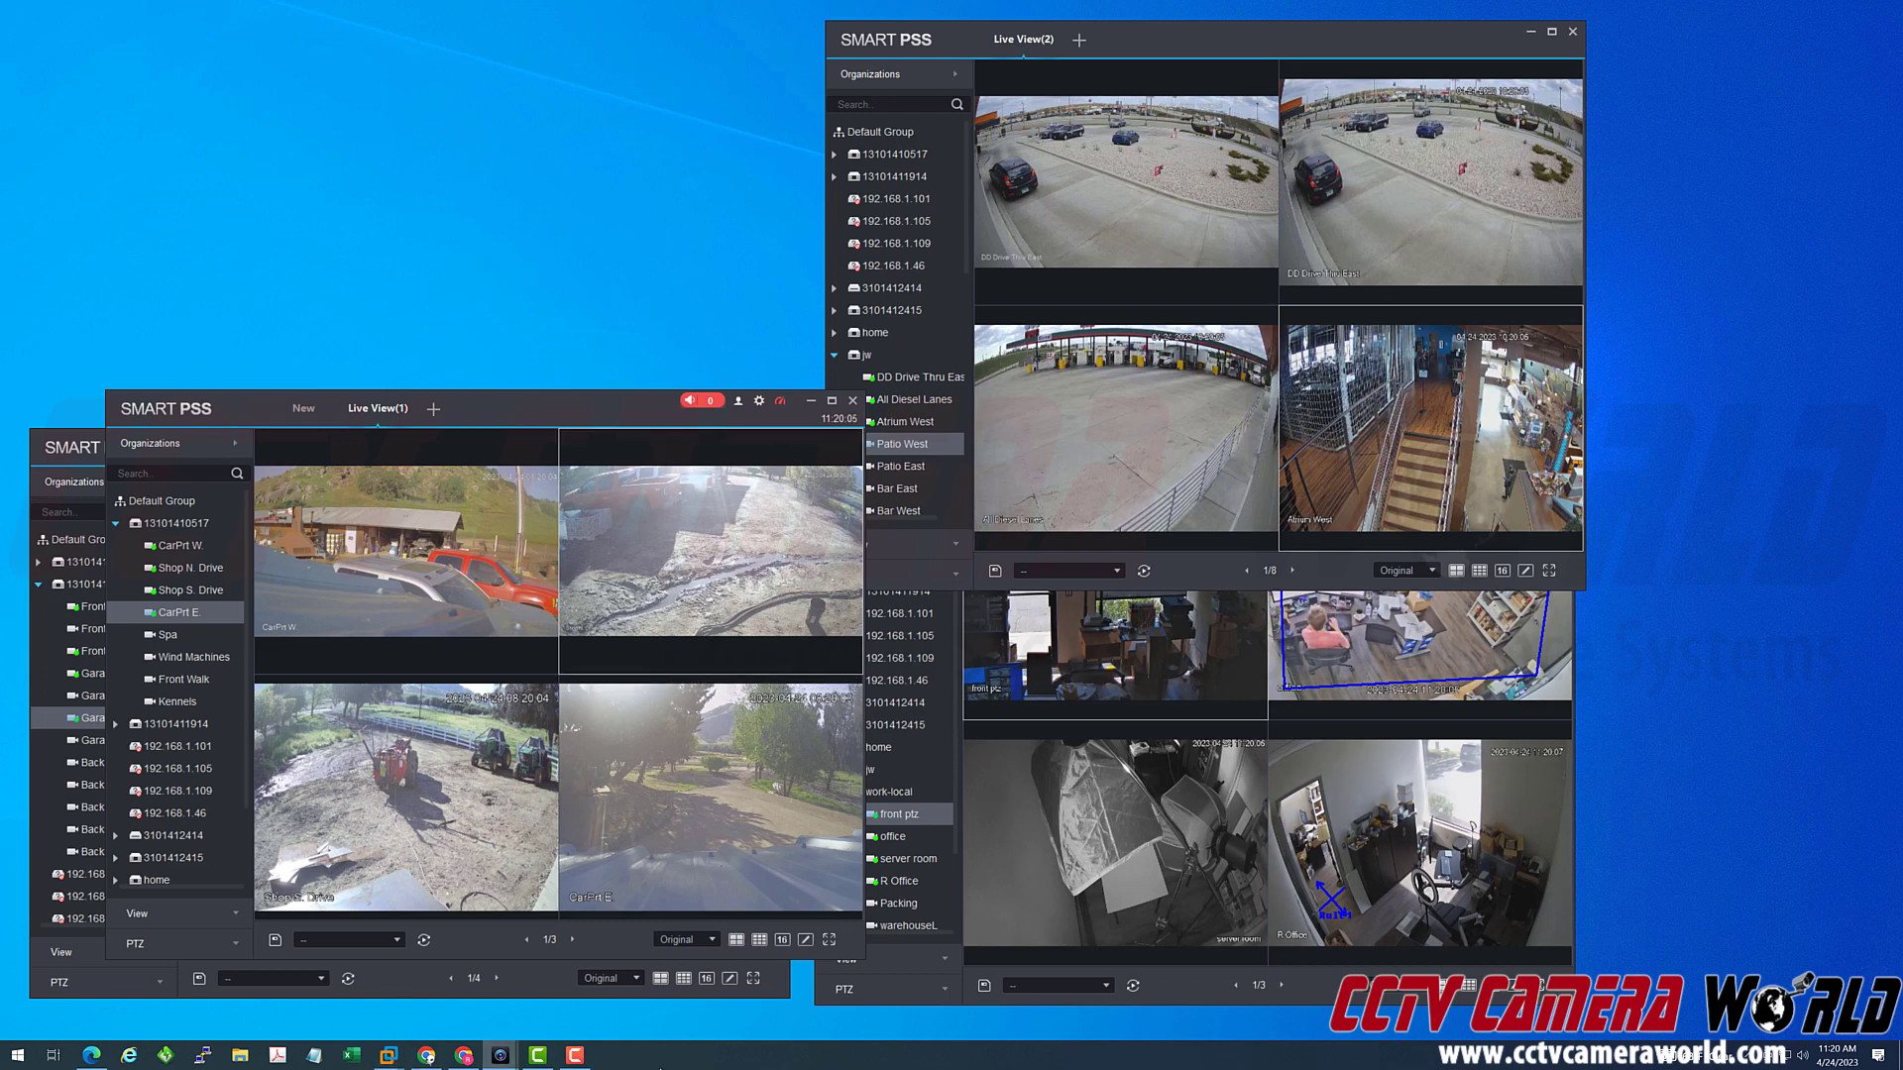
Open Task Manager from the taskbar and select the SmartPSS Application process row.
right_click(661, 1053)
click(694, 996)
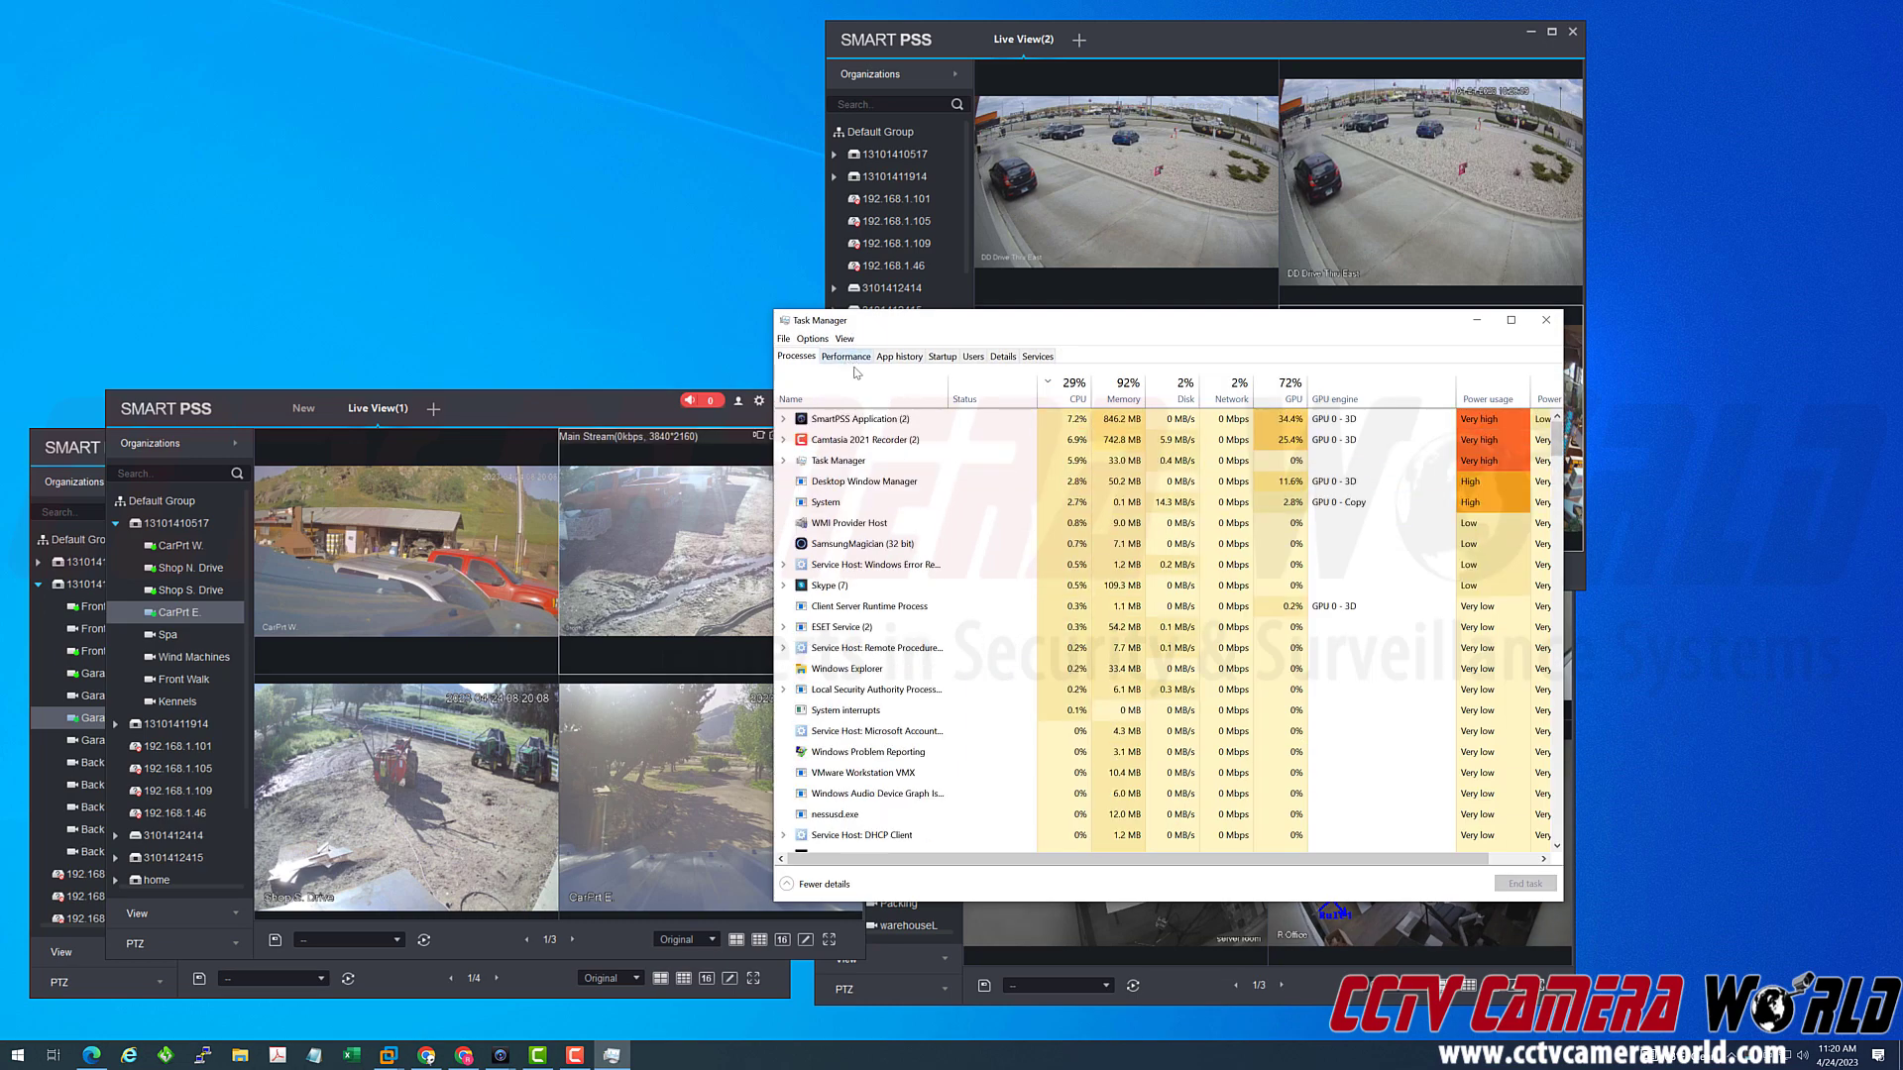
click(930, 429)
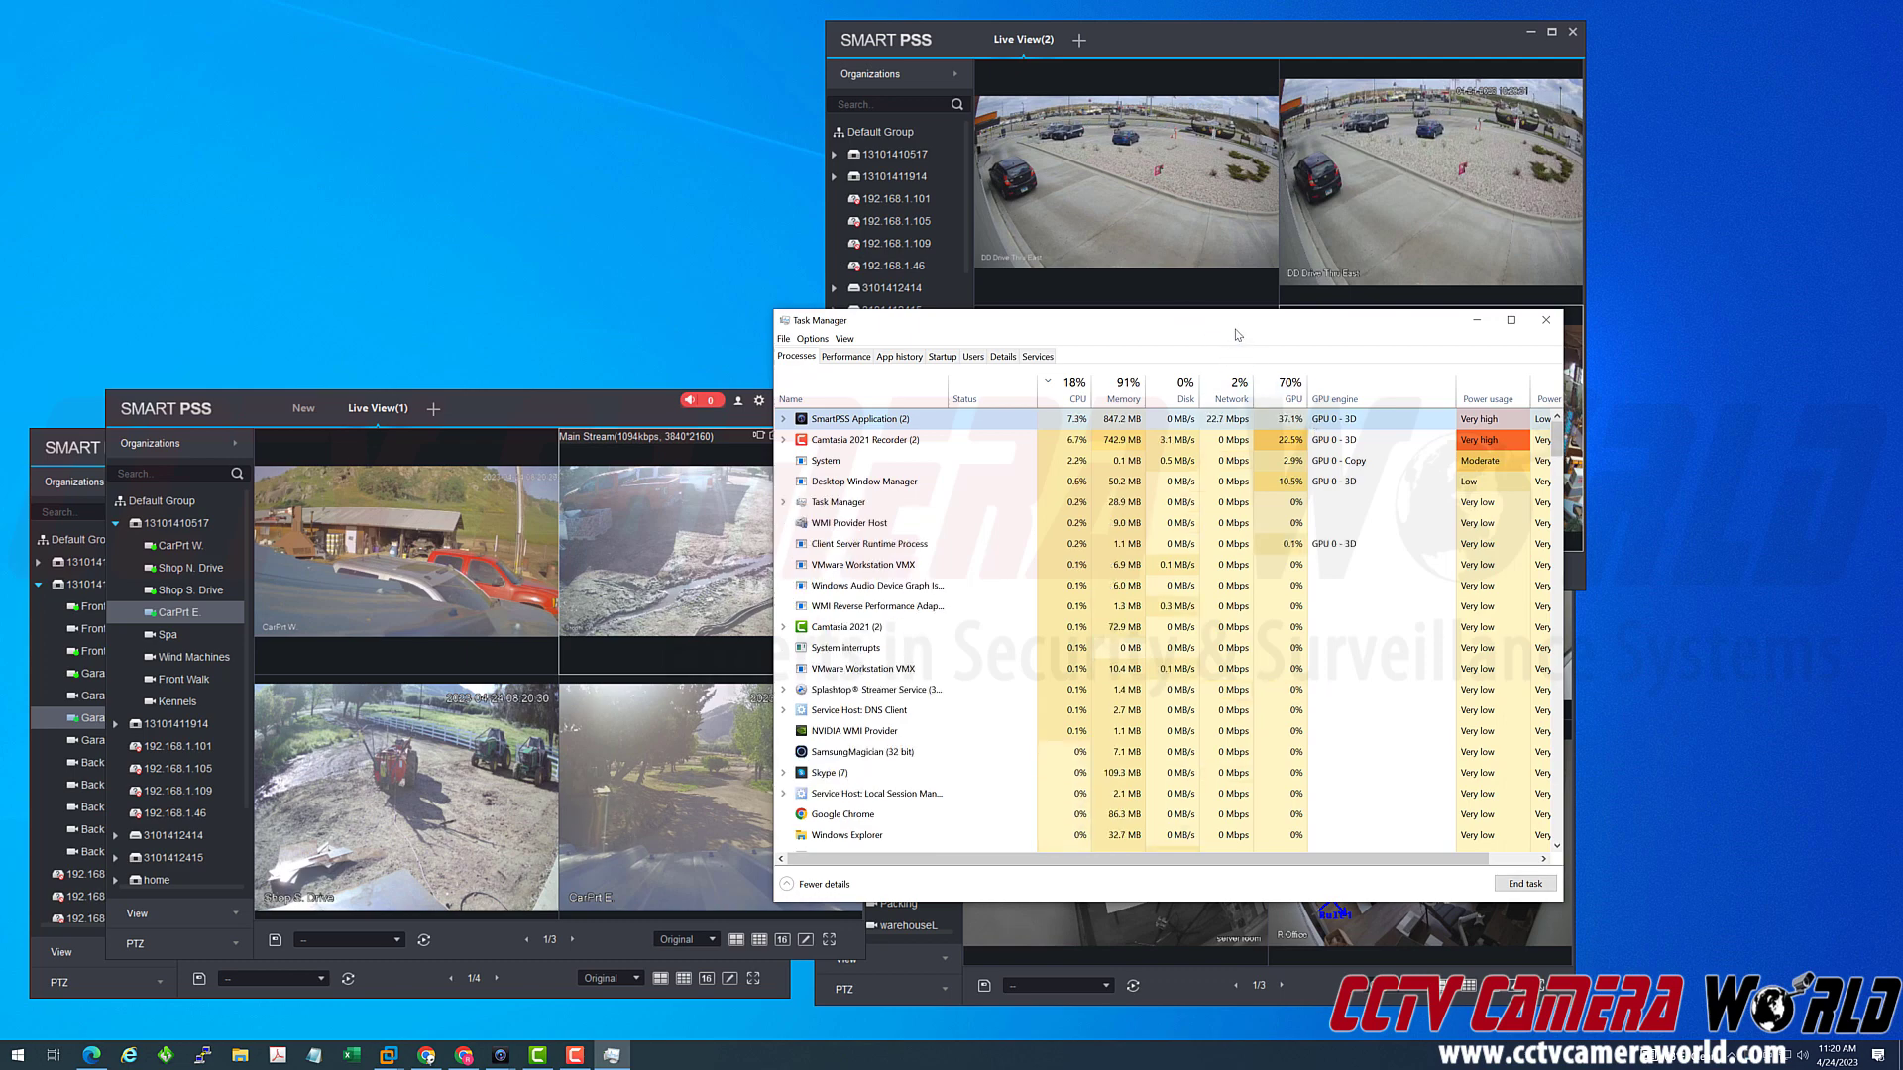
Place Task Manager top-left, bring Live View(1) forward, and select its Shop N. Drive, Shop S. Drive and bottom-left tiles.
drag(1235, 334, 792, 37)
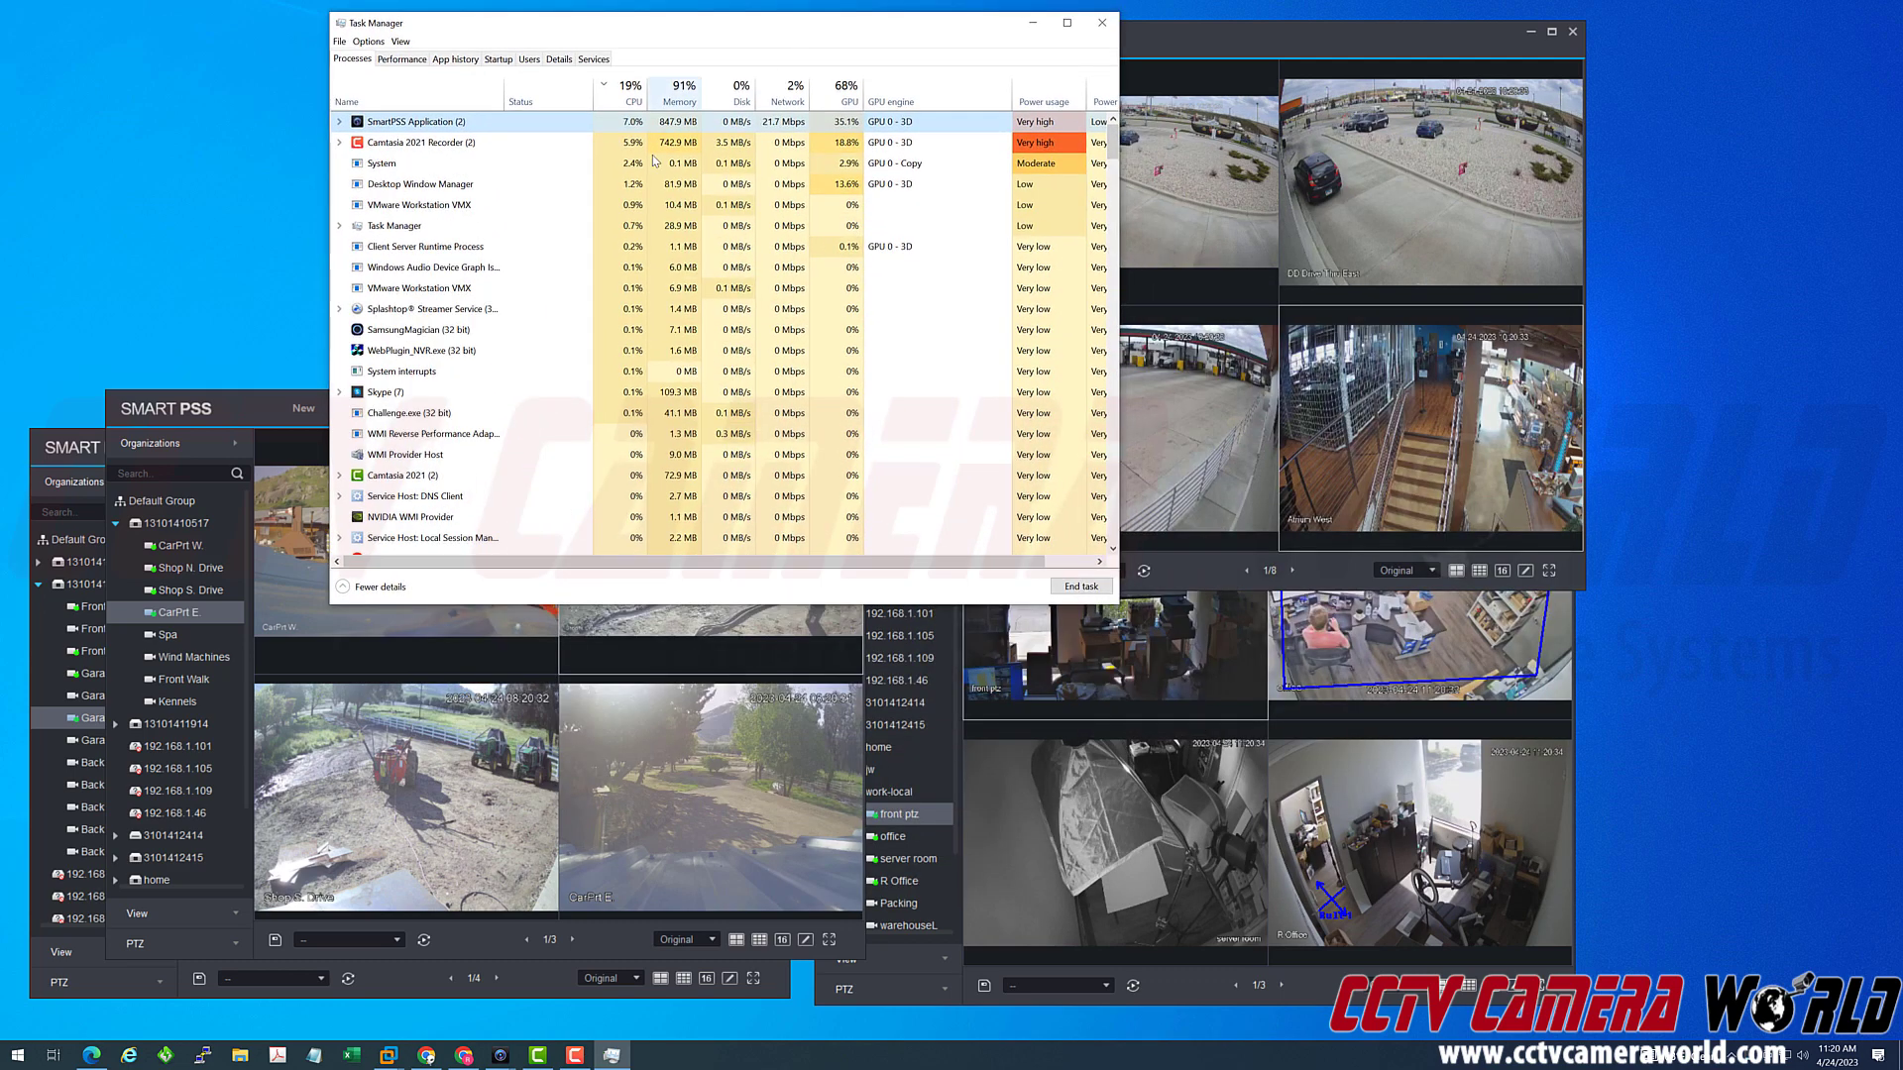
click(601, 696)
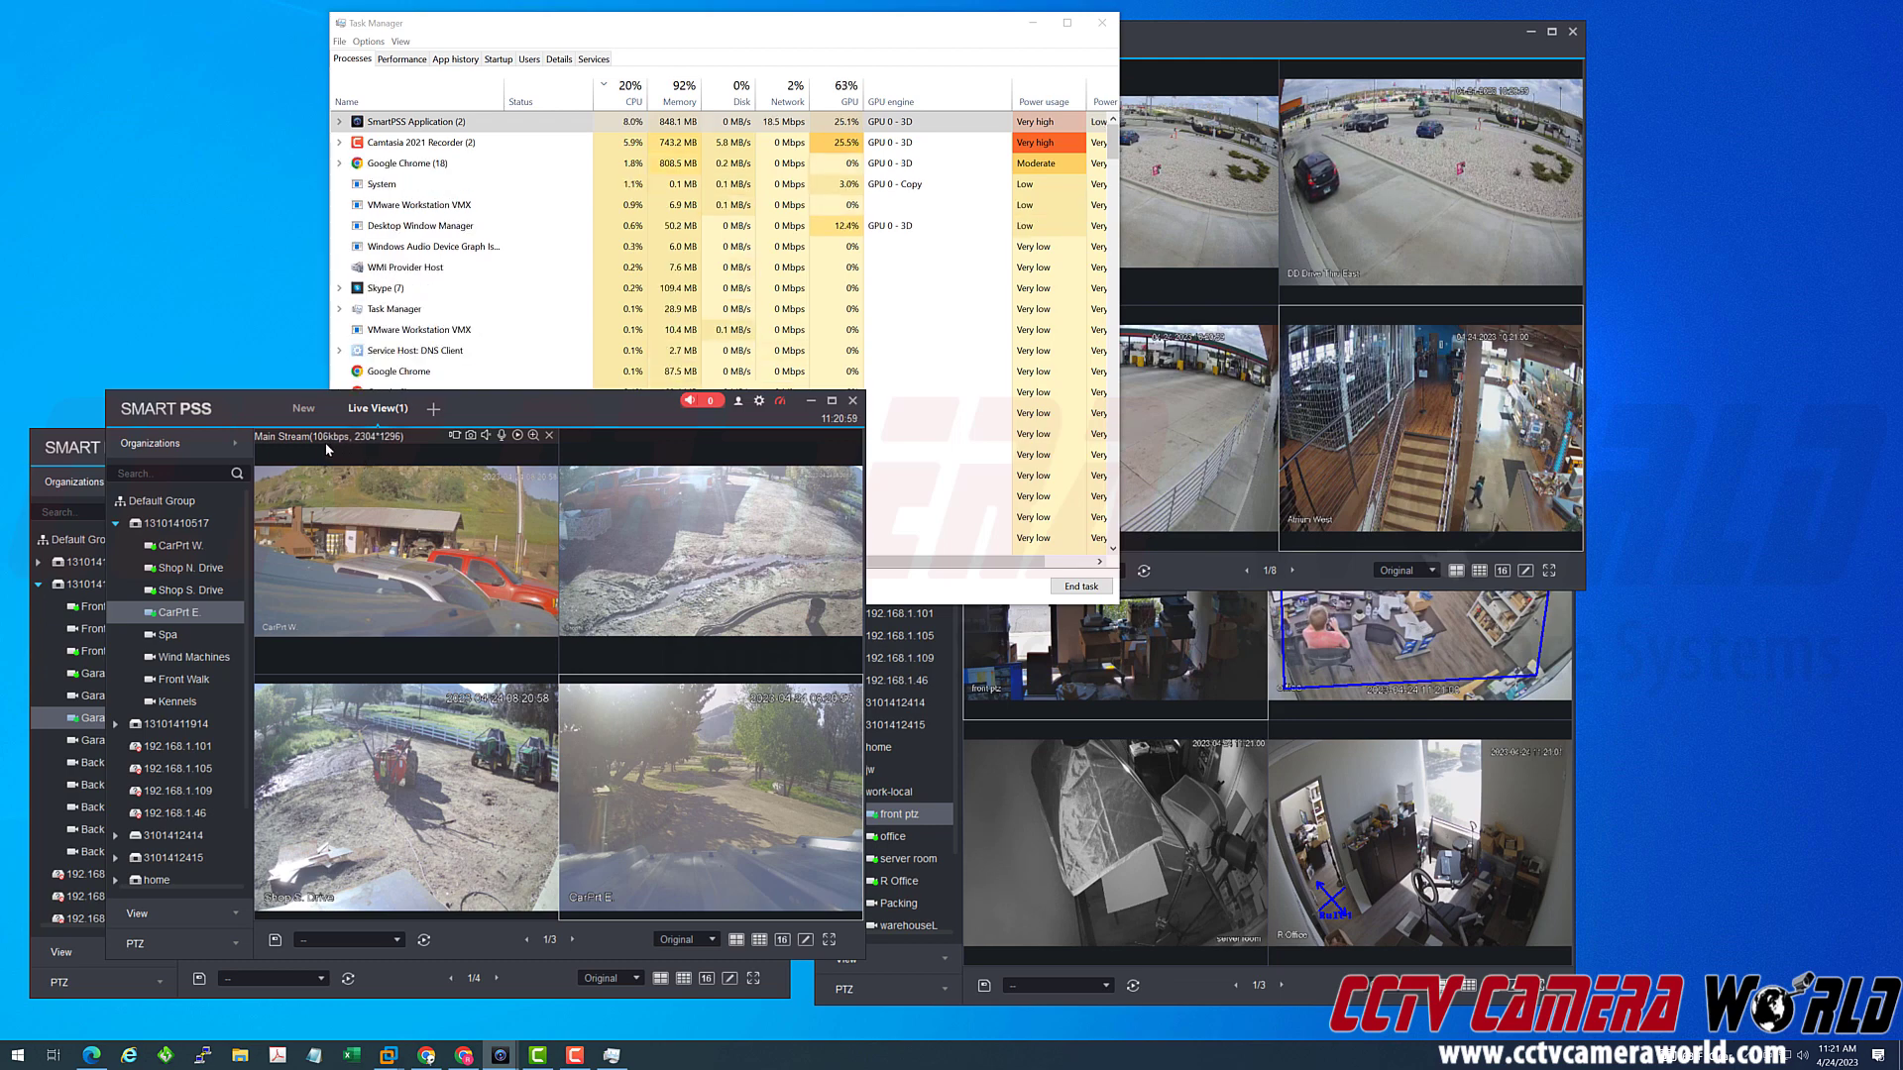
click(638, 542)
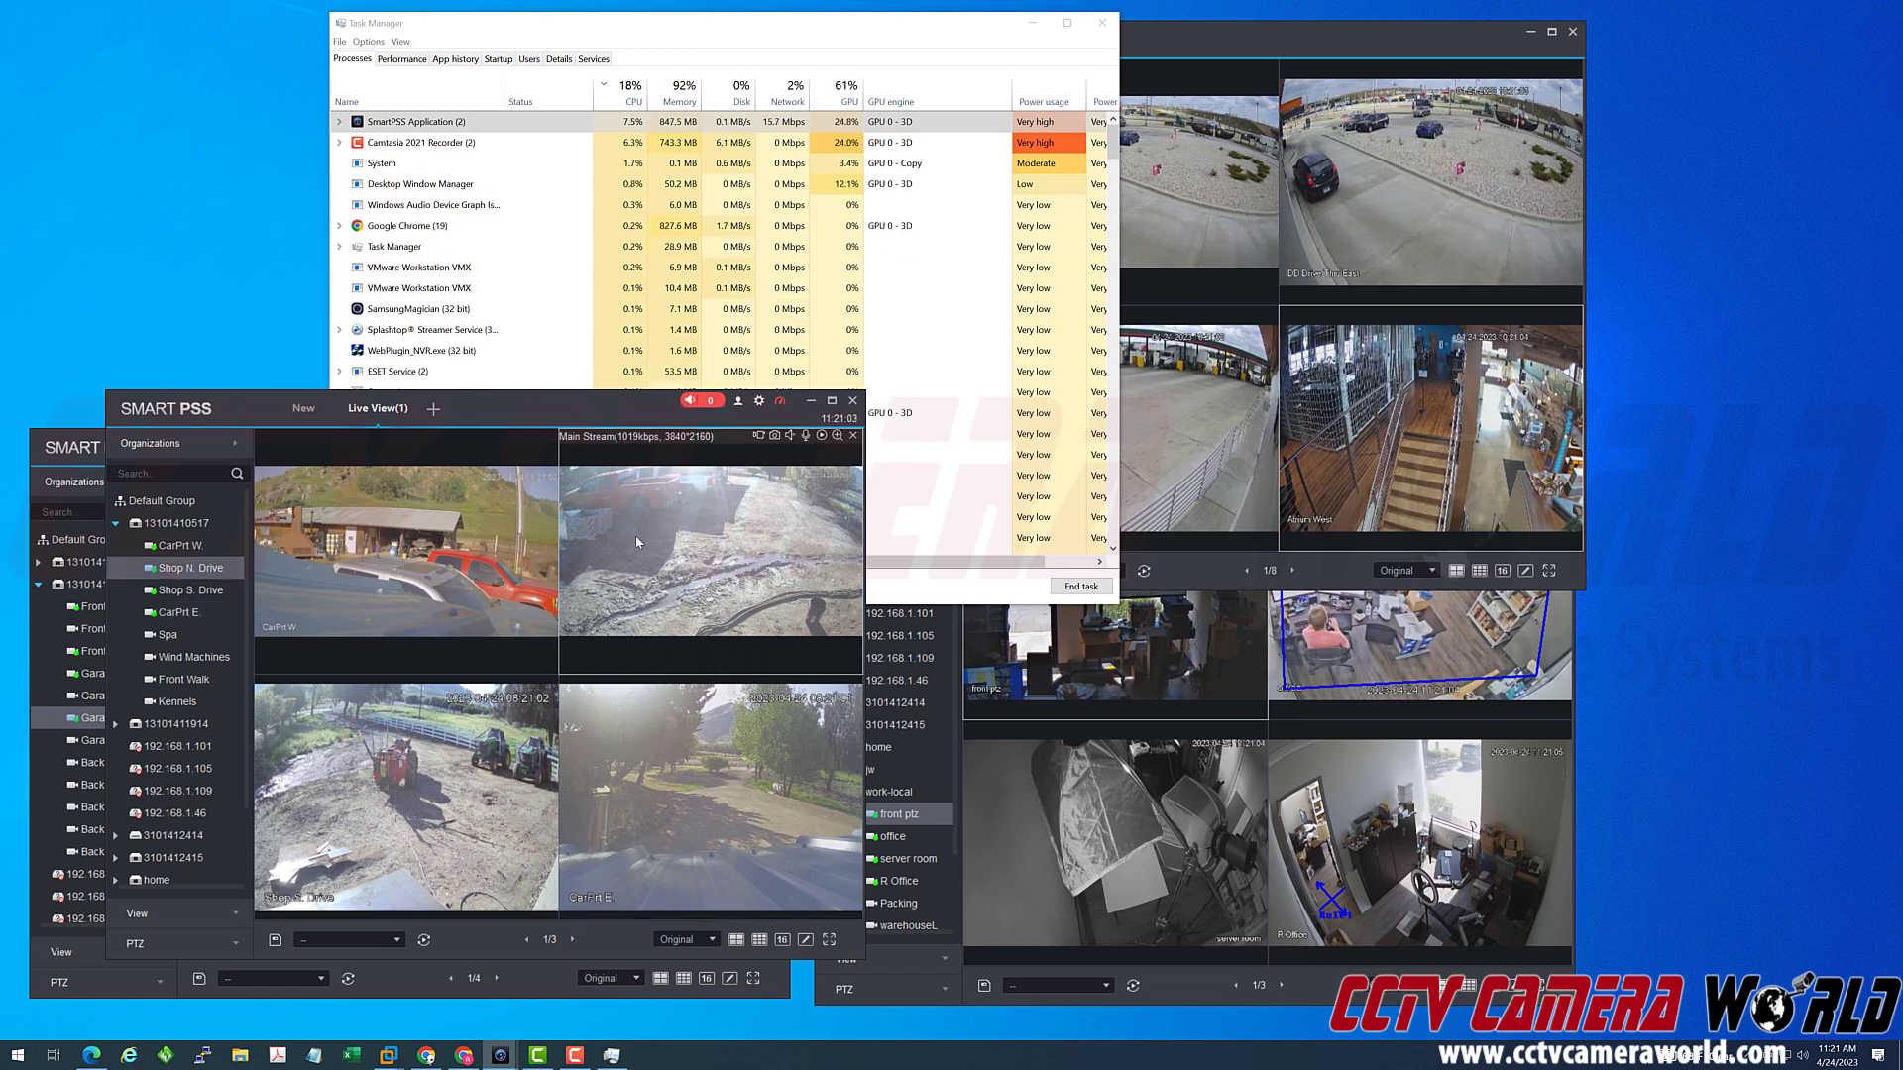
click(637, 768)
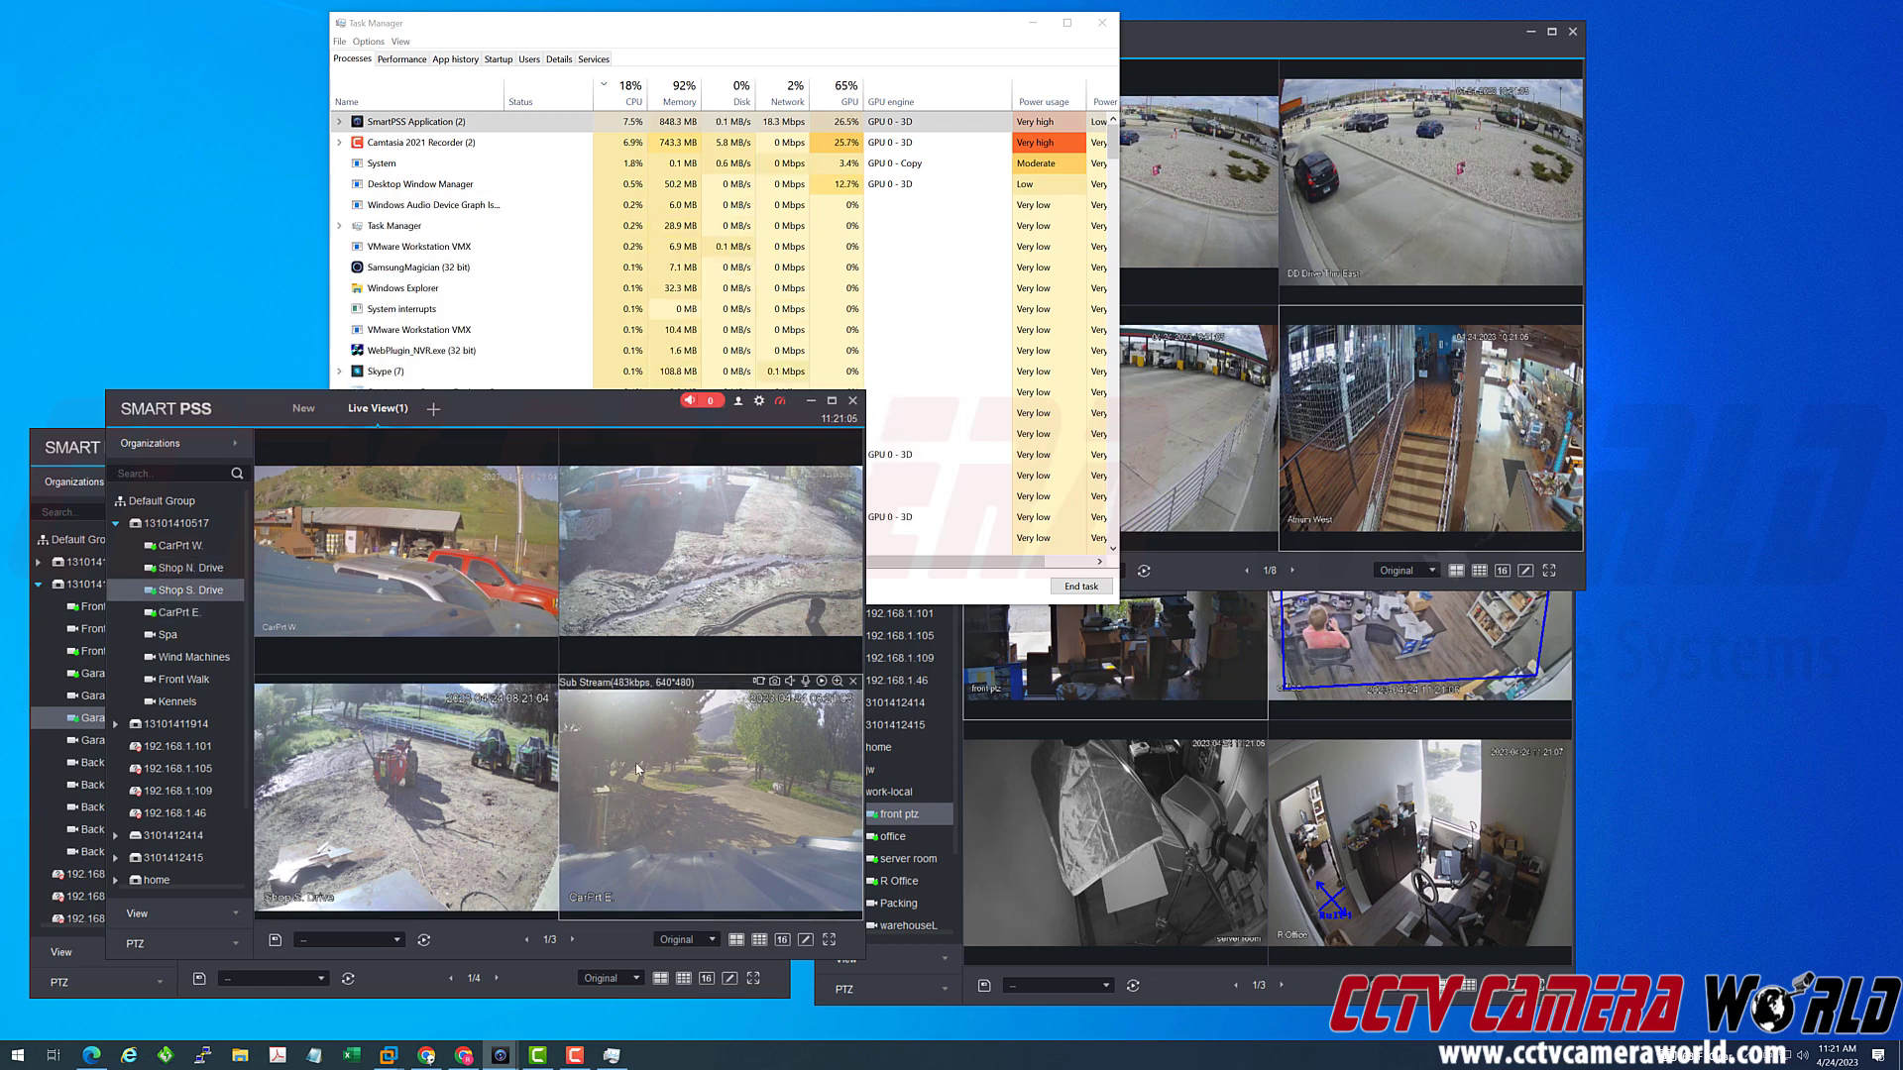
click(495, 769)
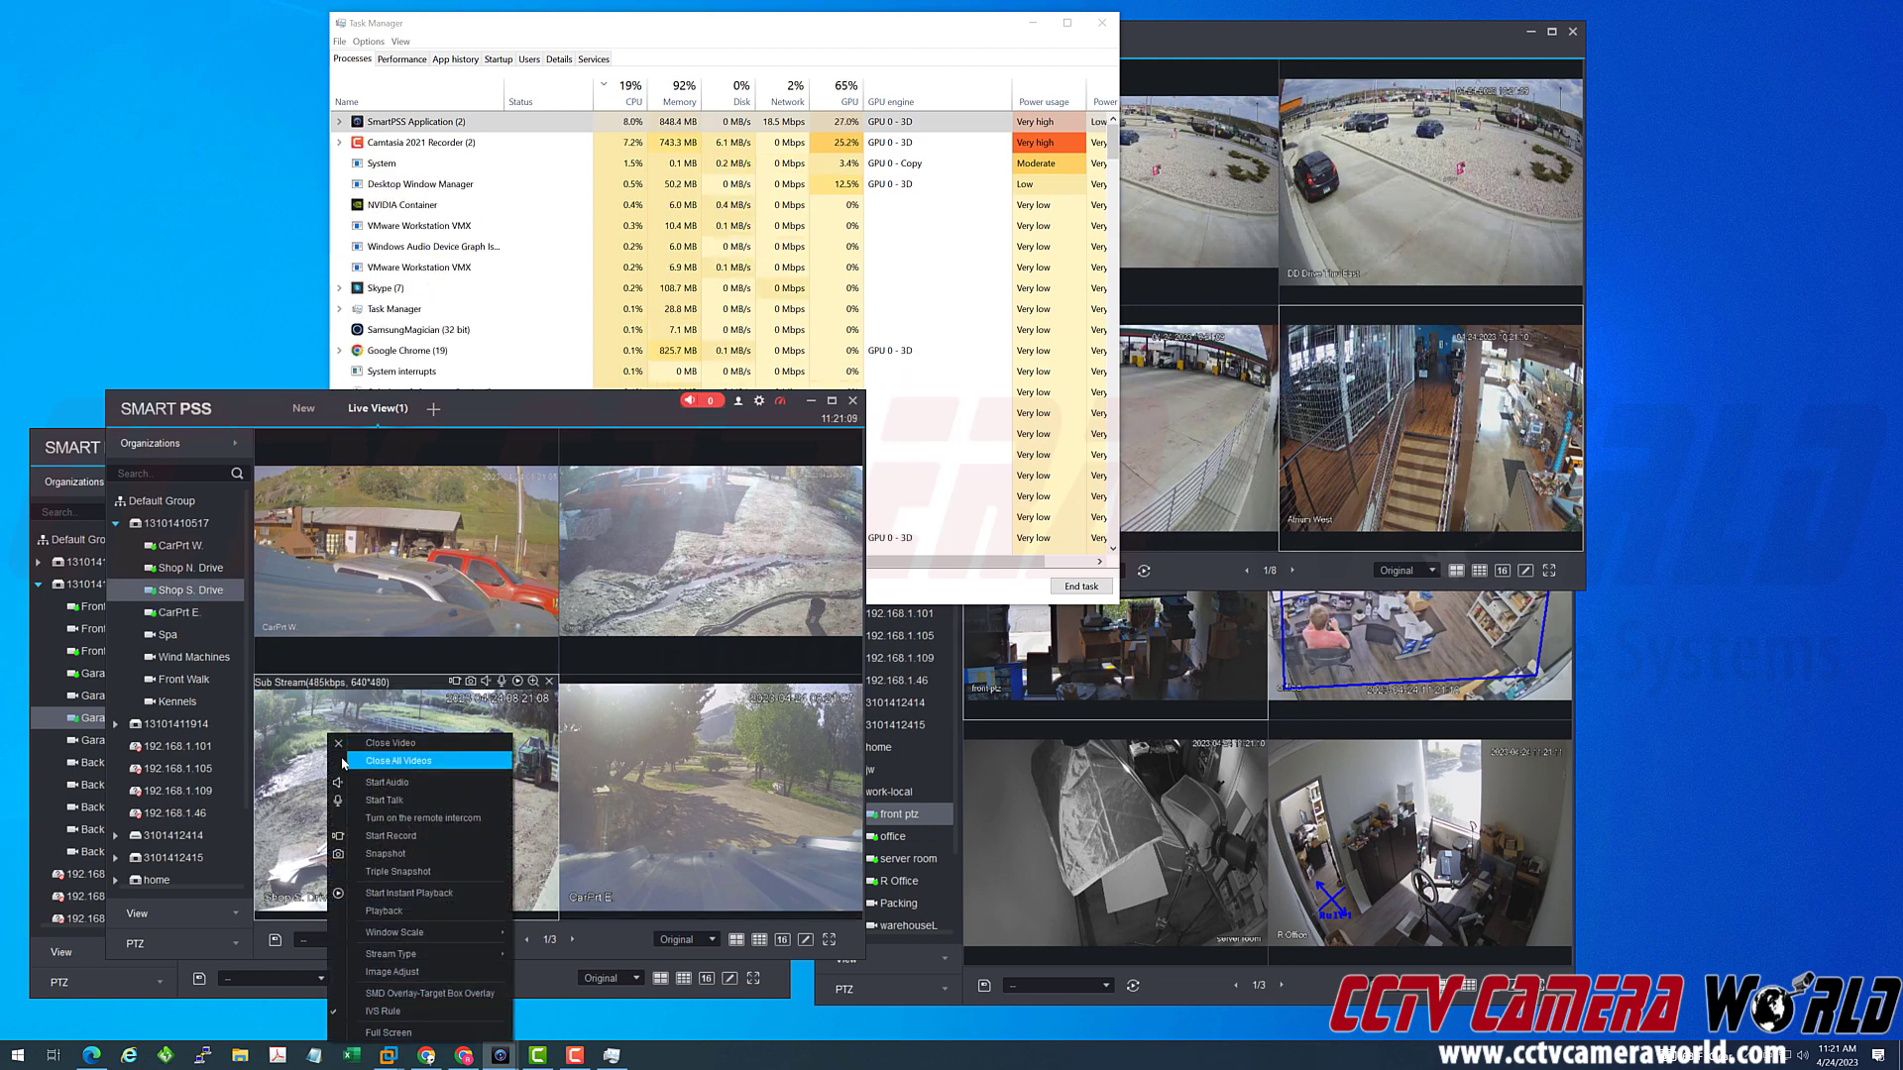
Switch the bottom-left Live View(1) camera feed to Main Stream.
right_click(329, 736)
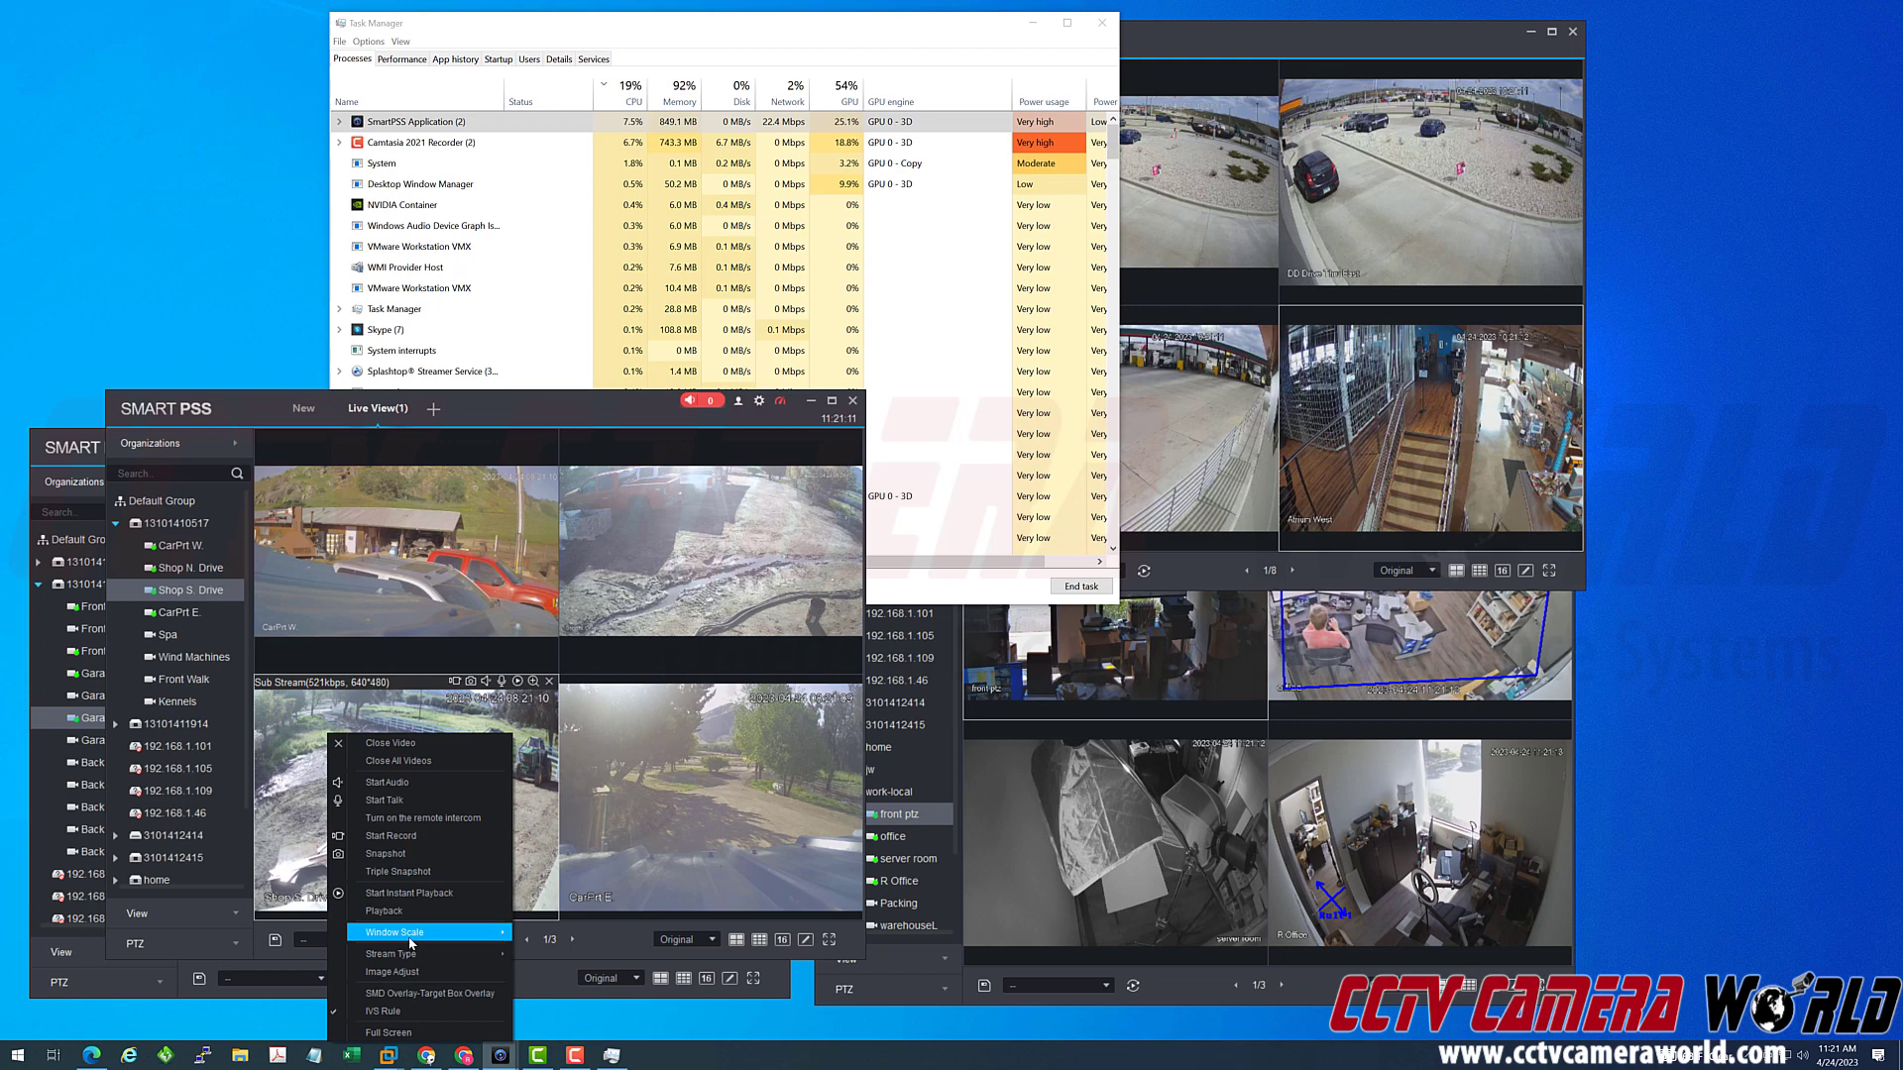
mouse_move(491, 953)
click(571, 958)
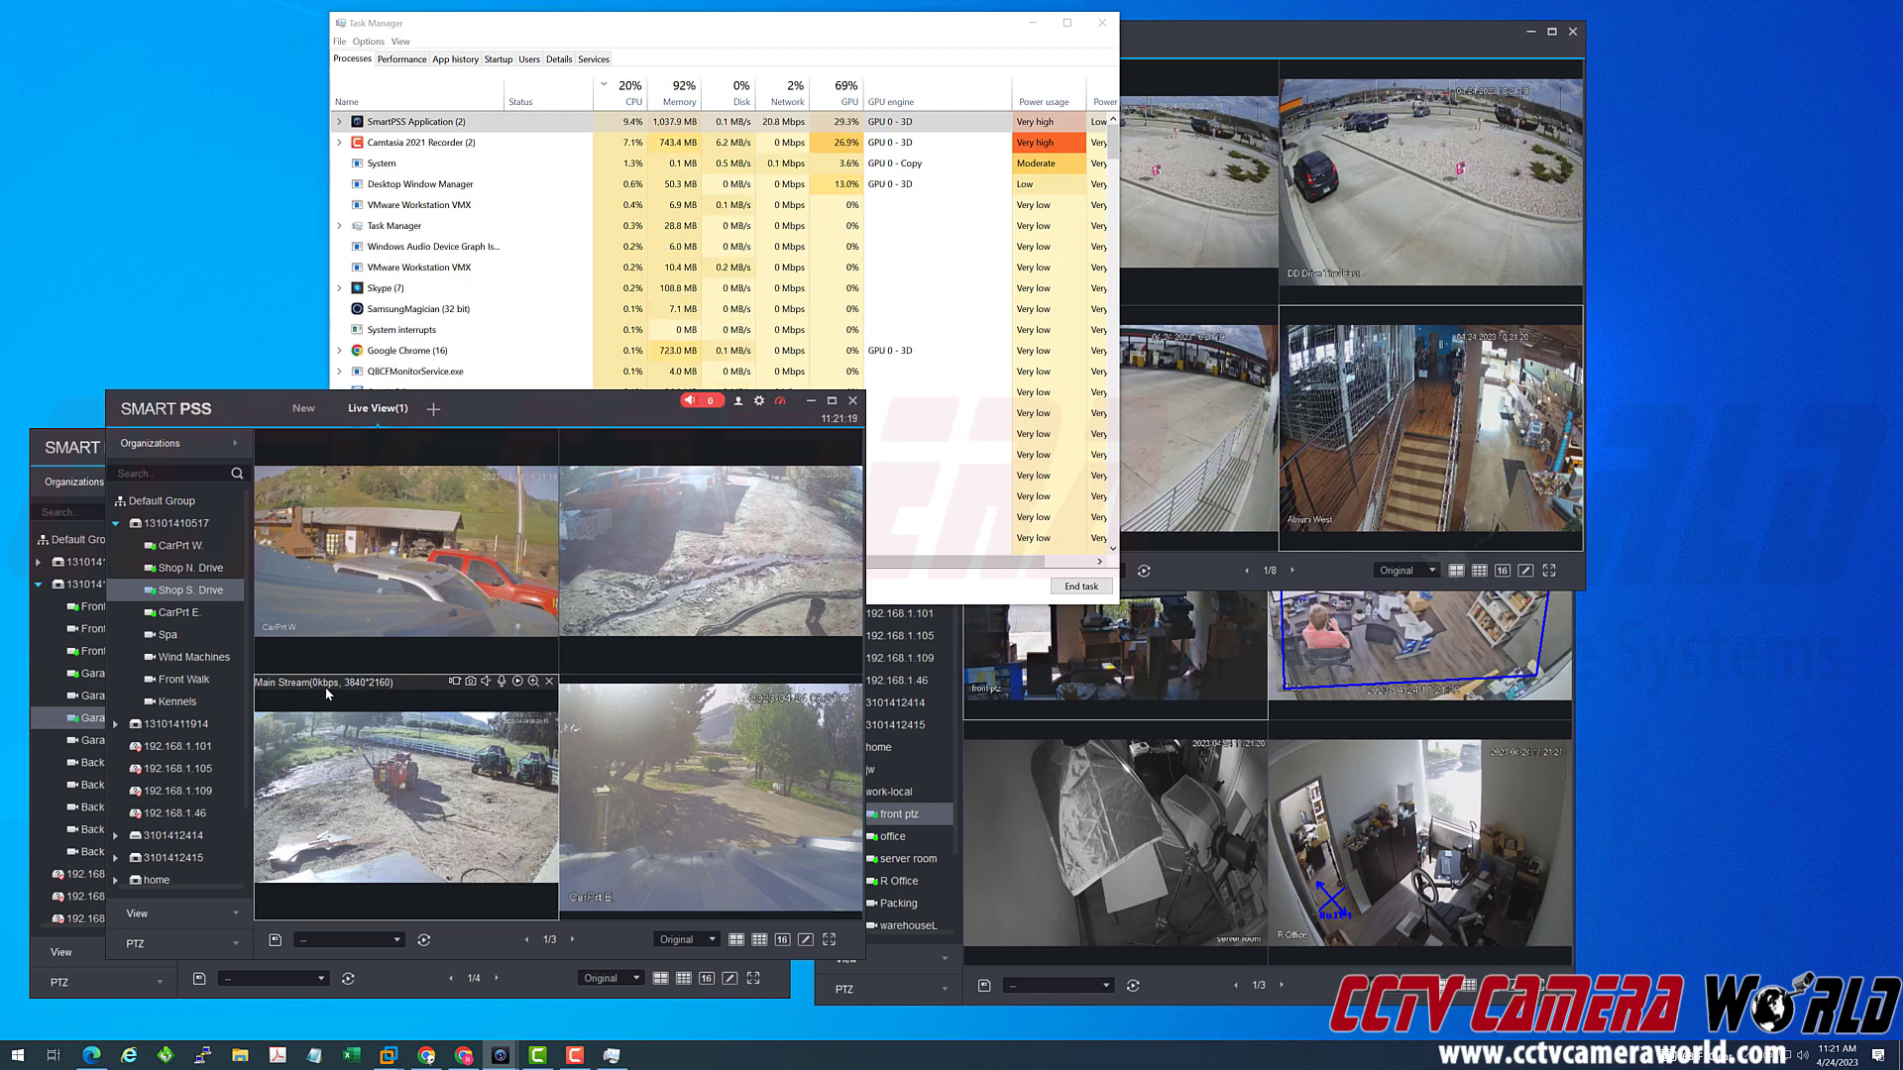
Set the CarPrt W. tile to Sub Stream and change the top-right tile's stream type.
click(359, 563)
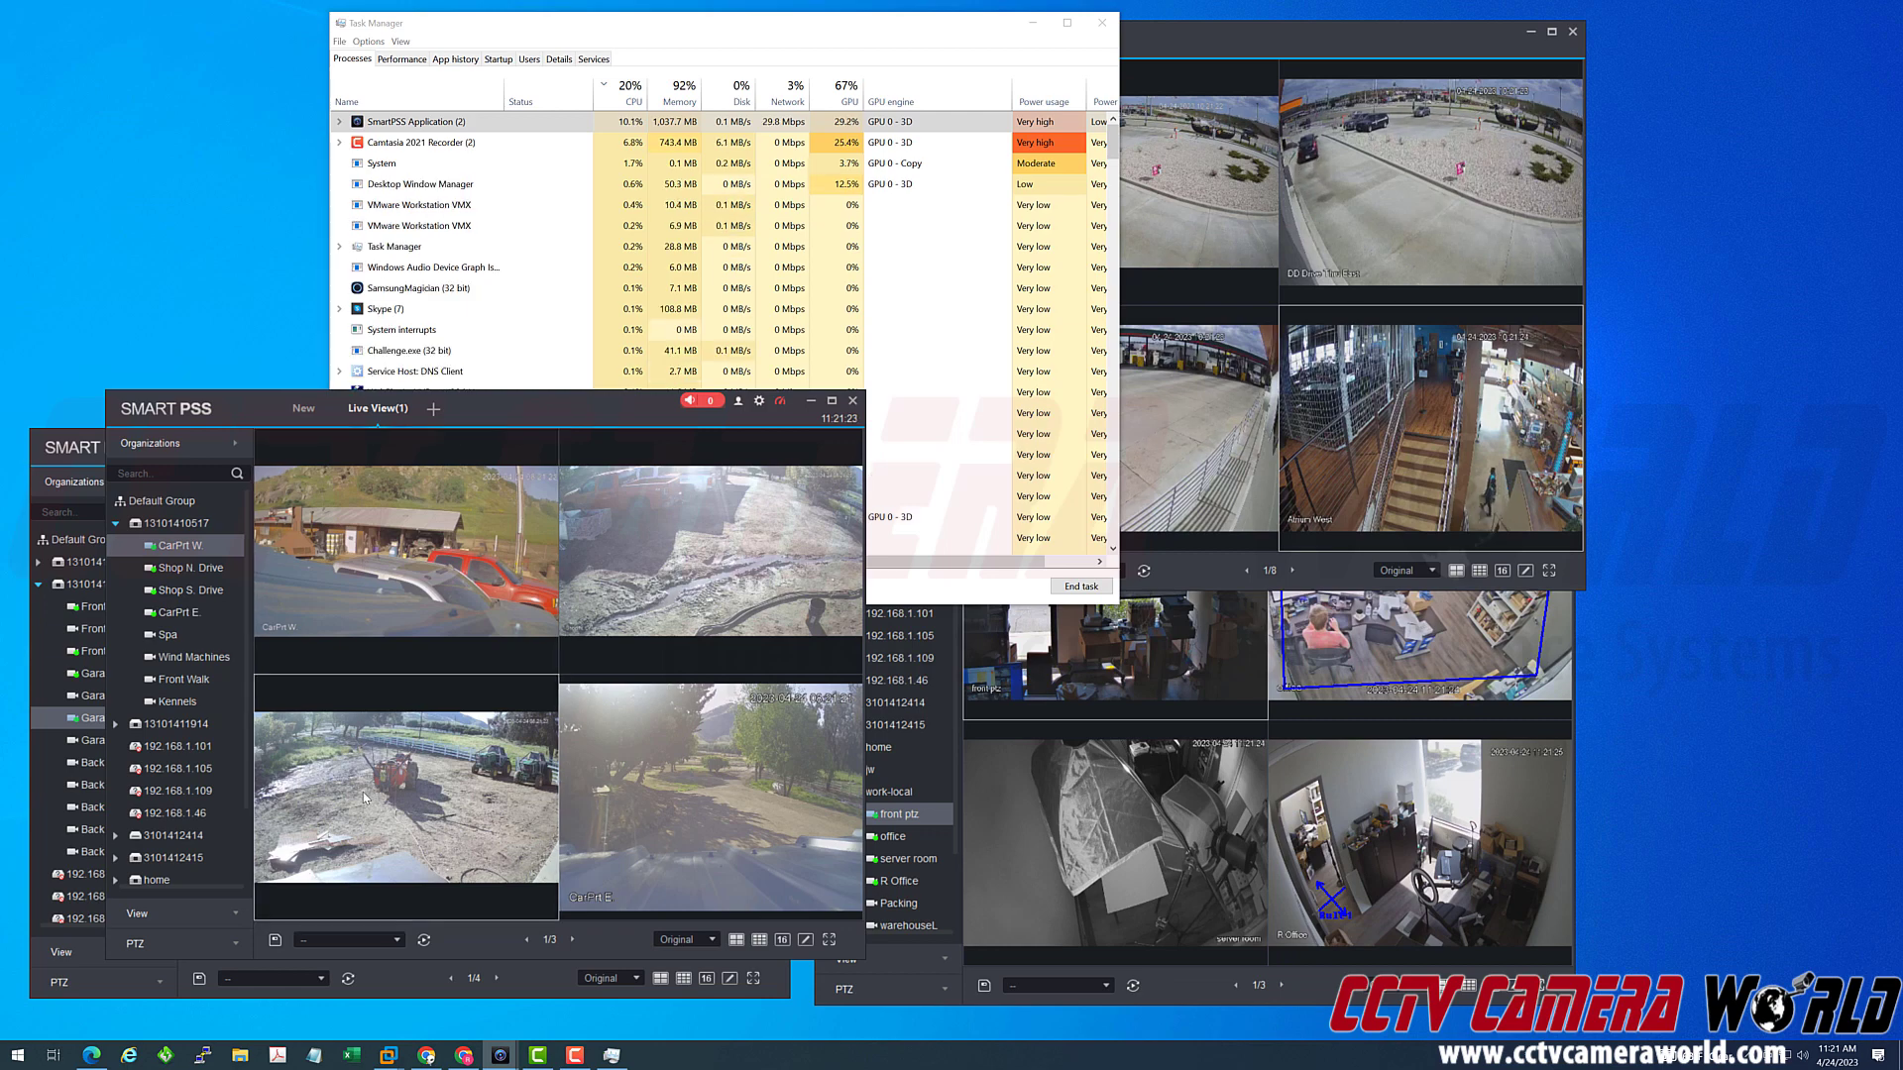
click(374, 573)
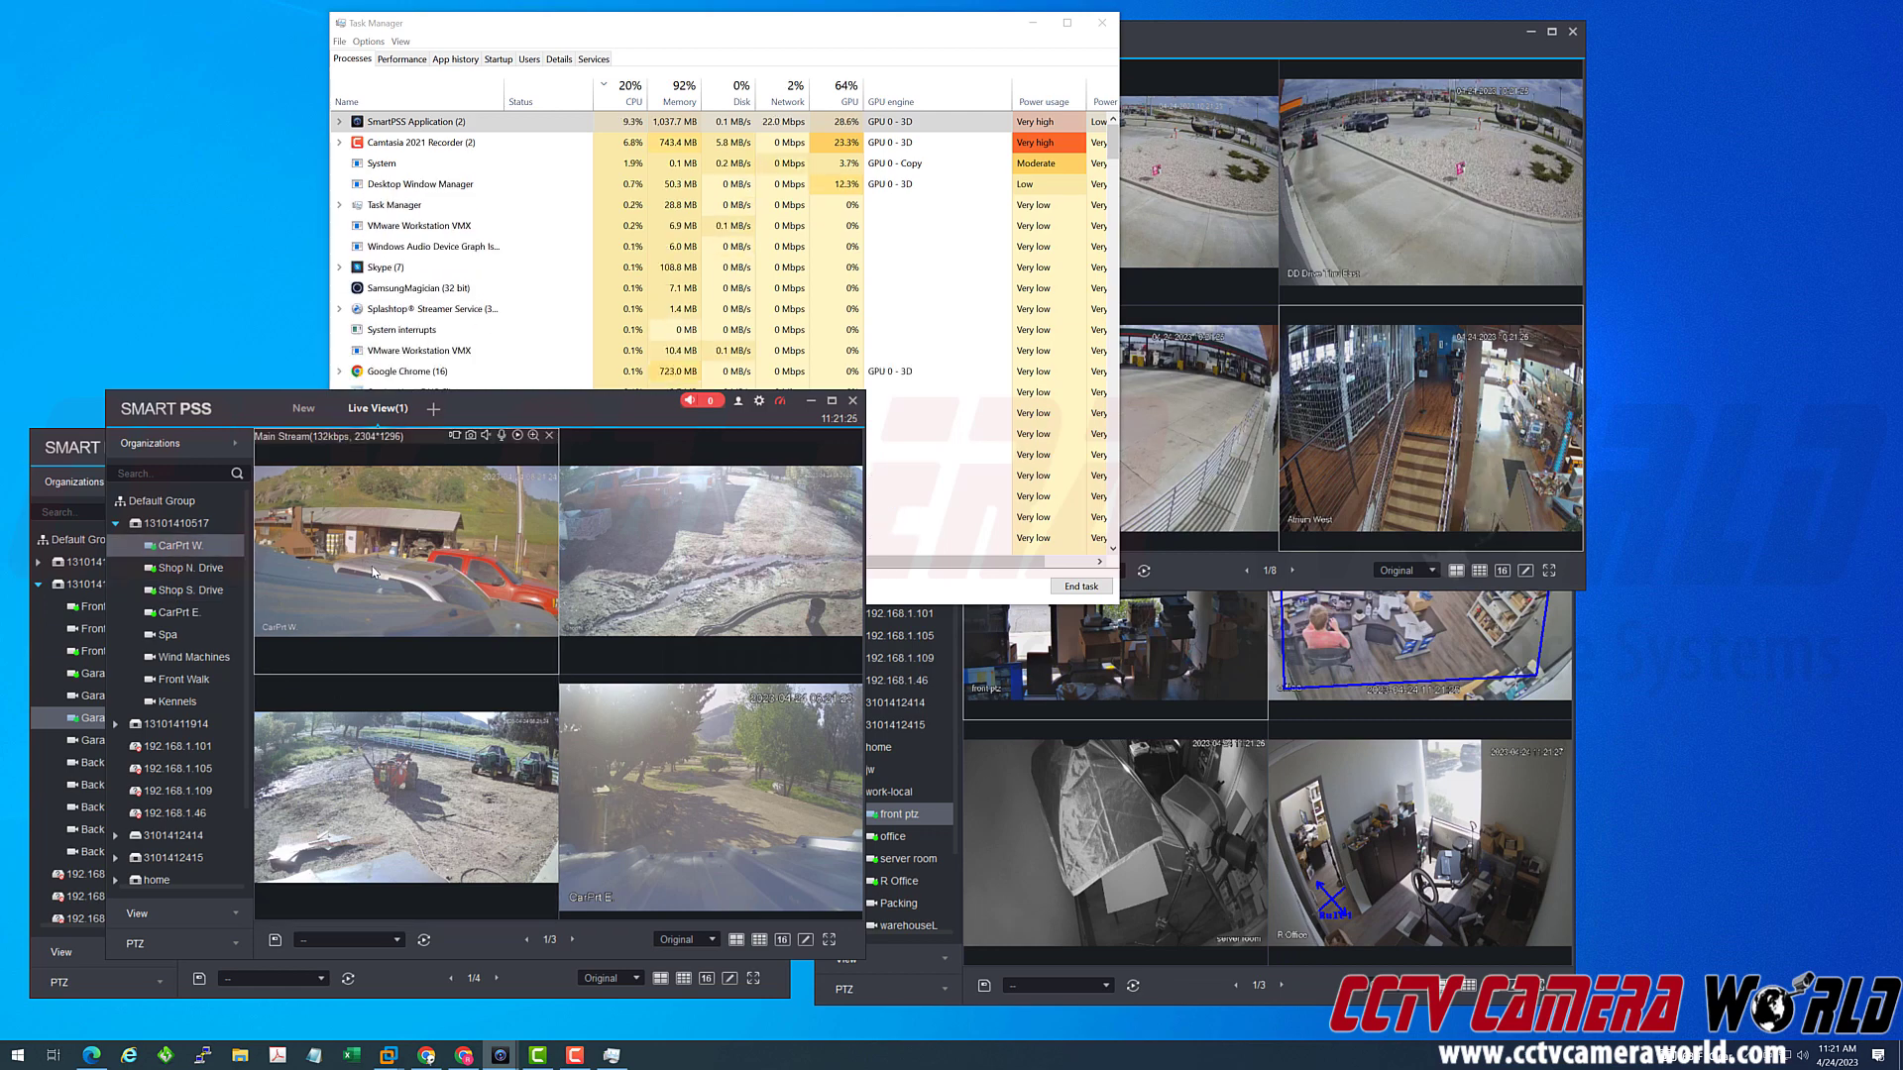
right_click(373, 573)
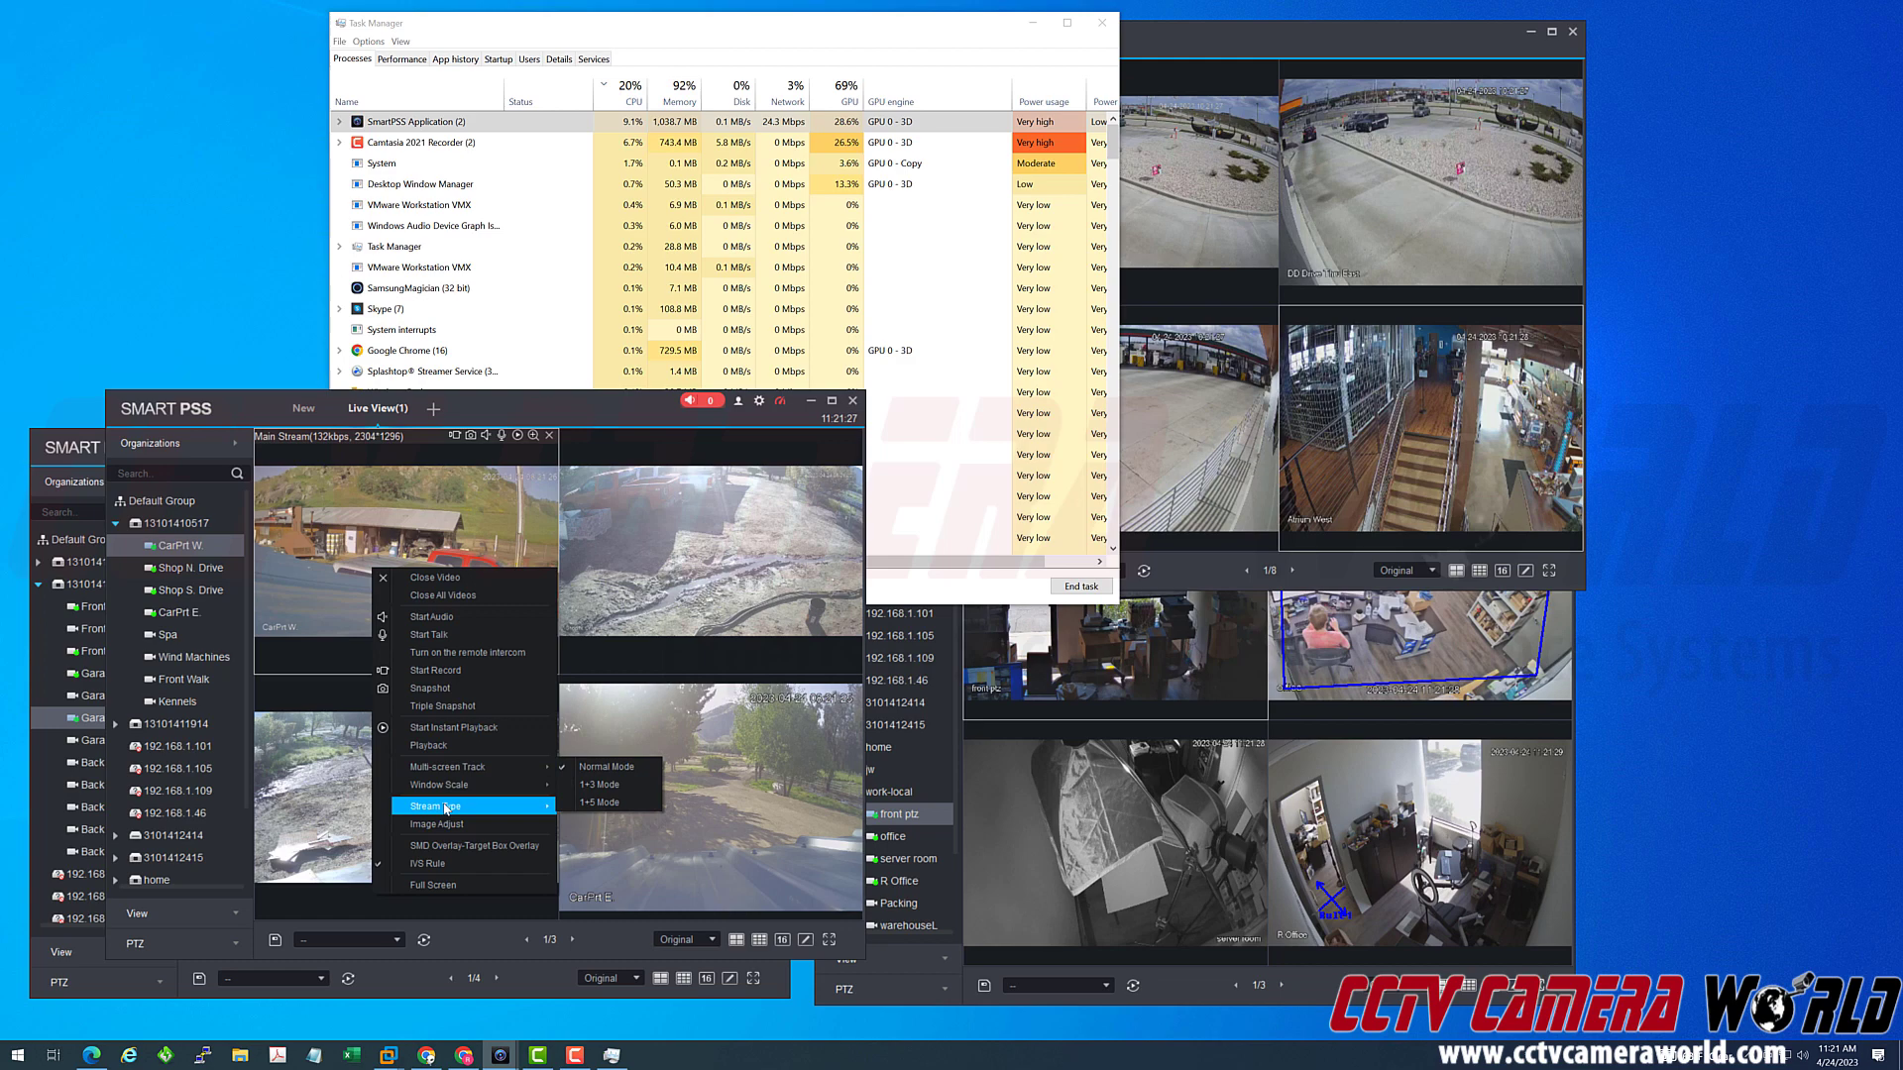
click(605, 823)
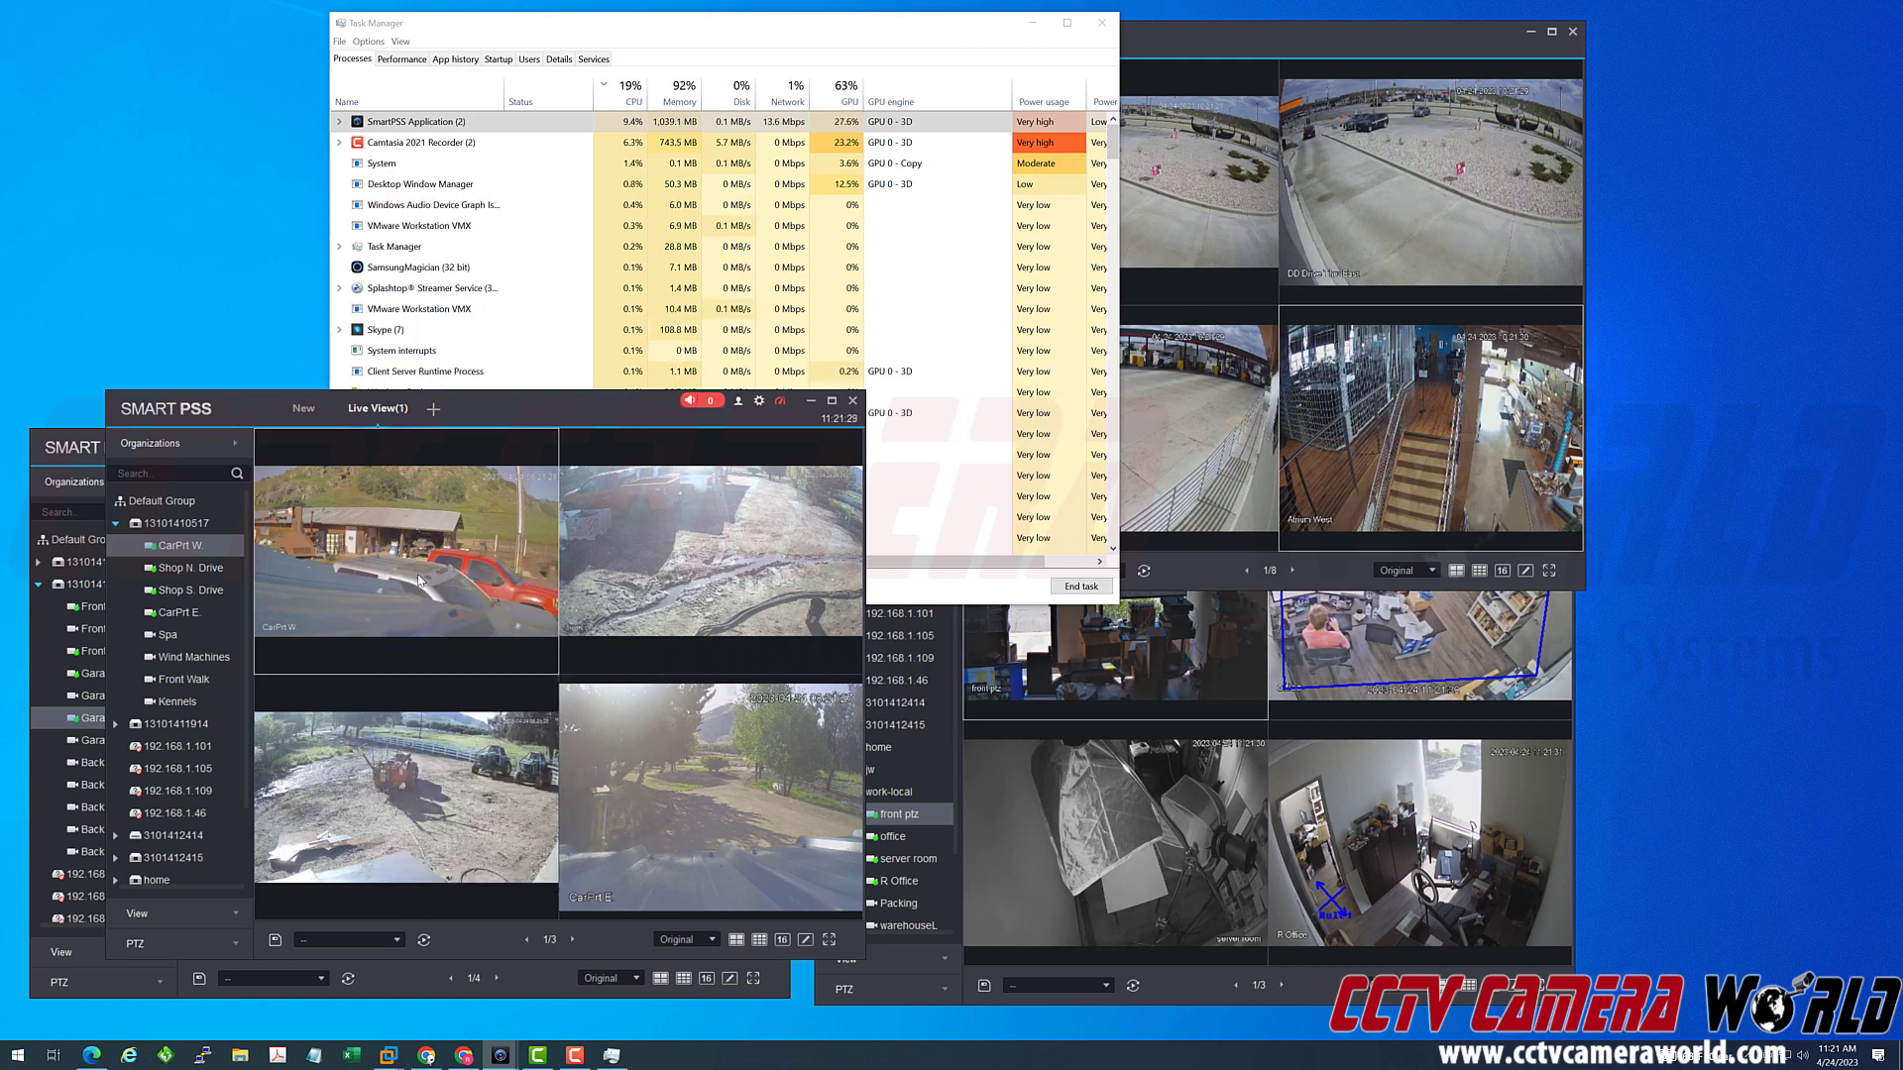
right_click(419, 579)
click(627, 839)
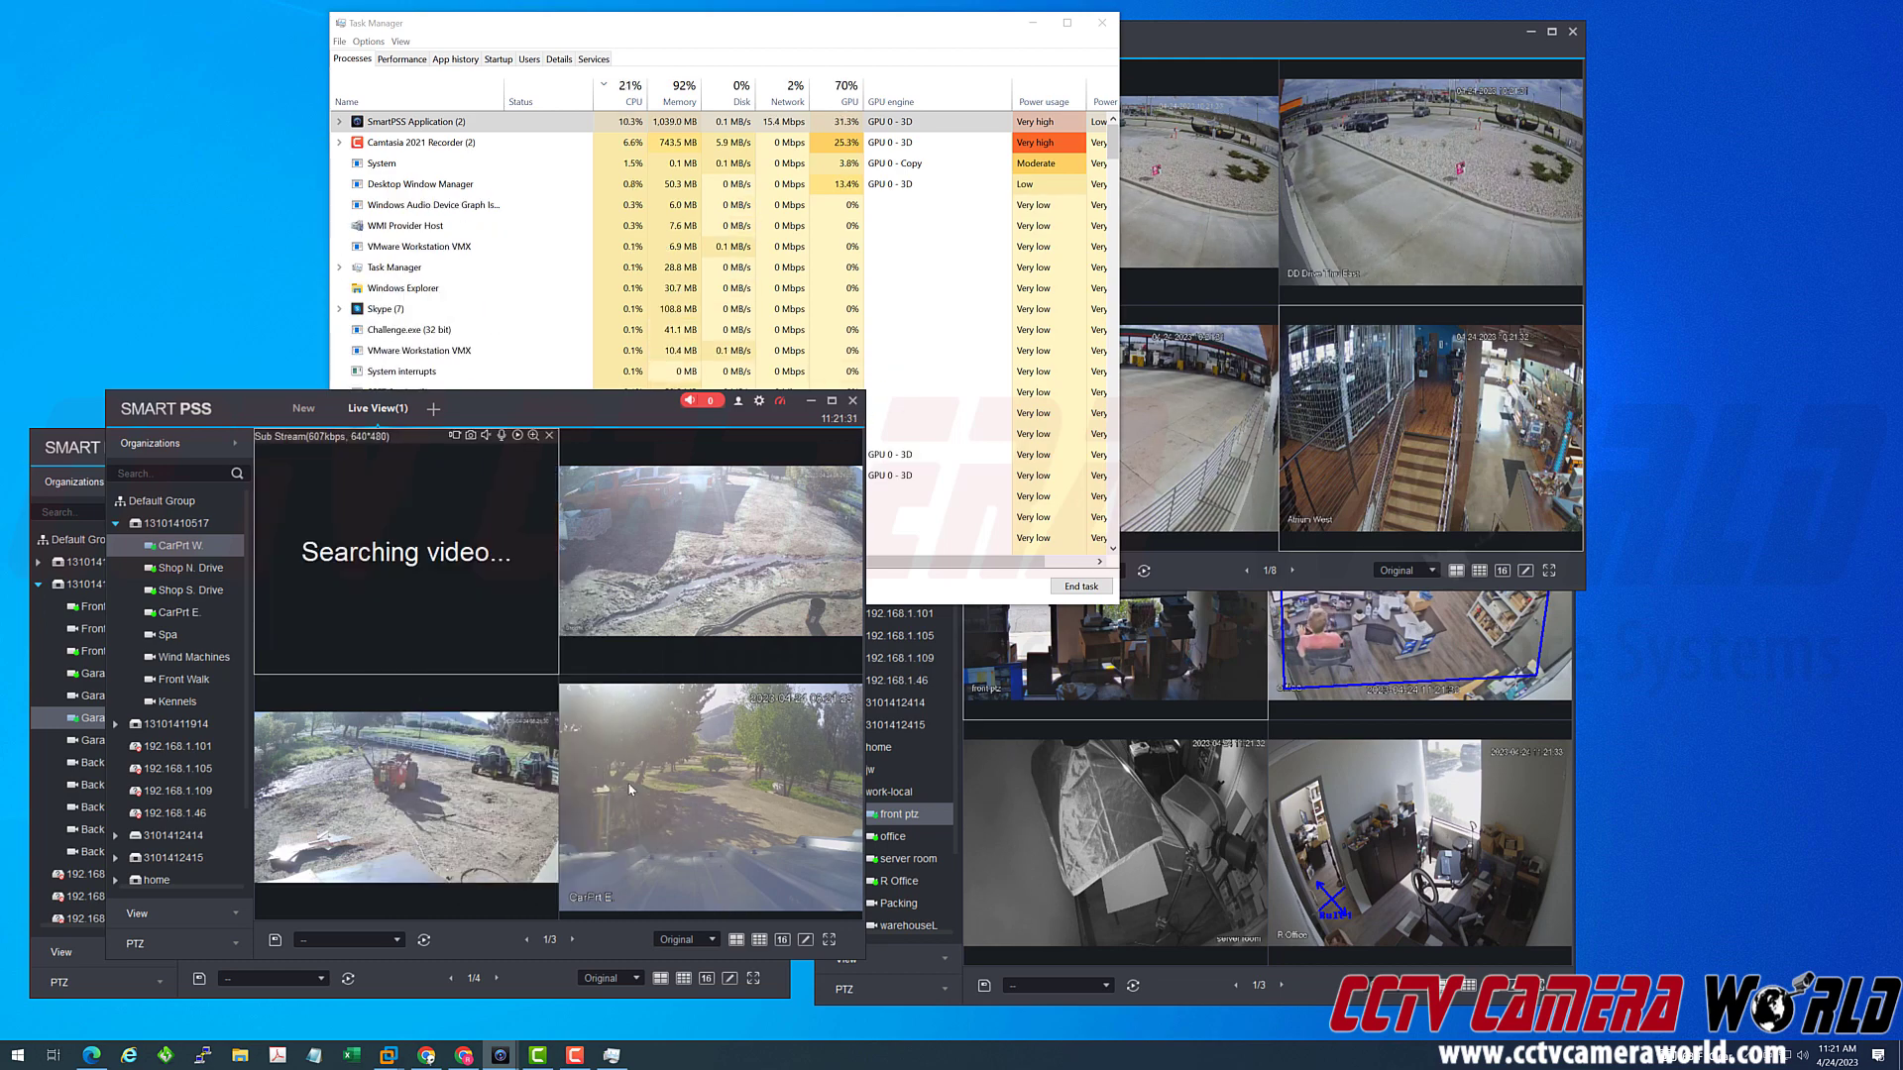
right_click(678, 576)
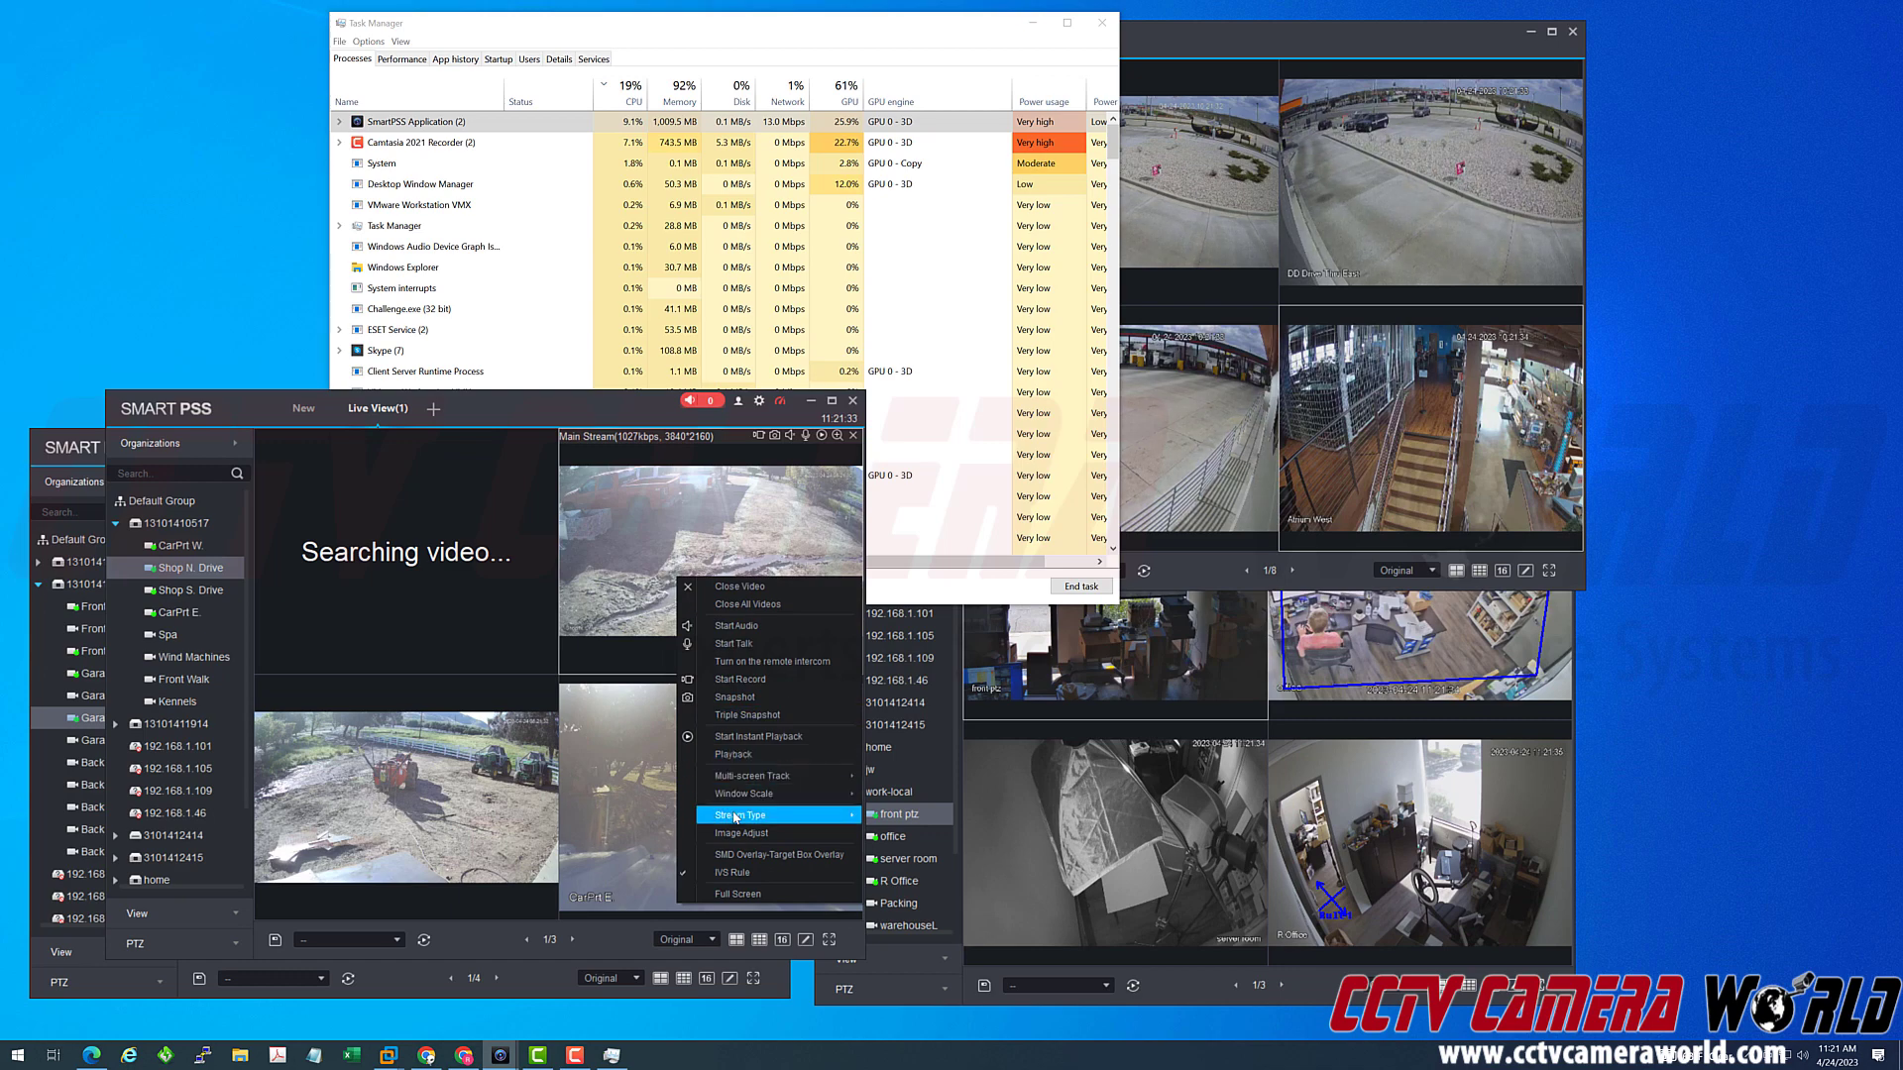
click(912, 836)
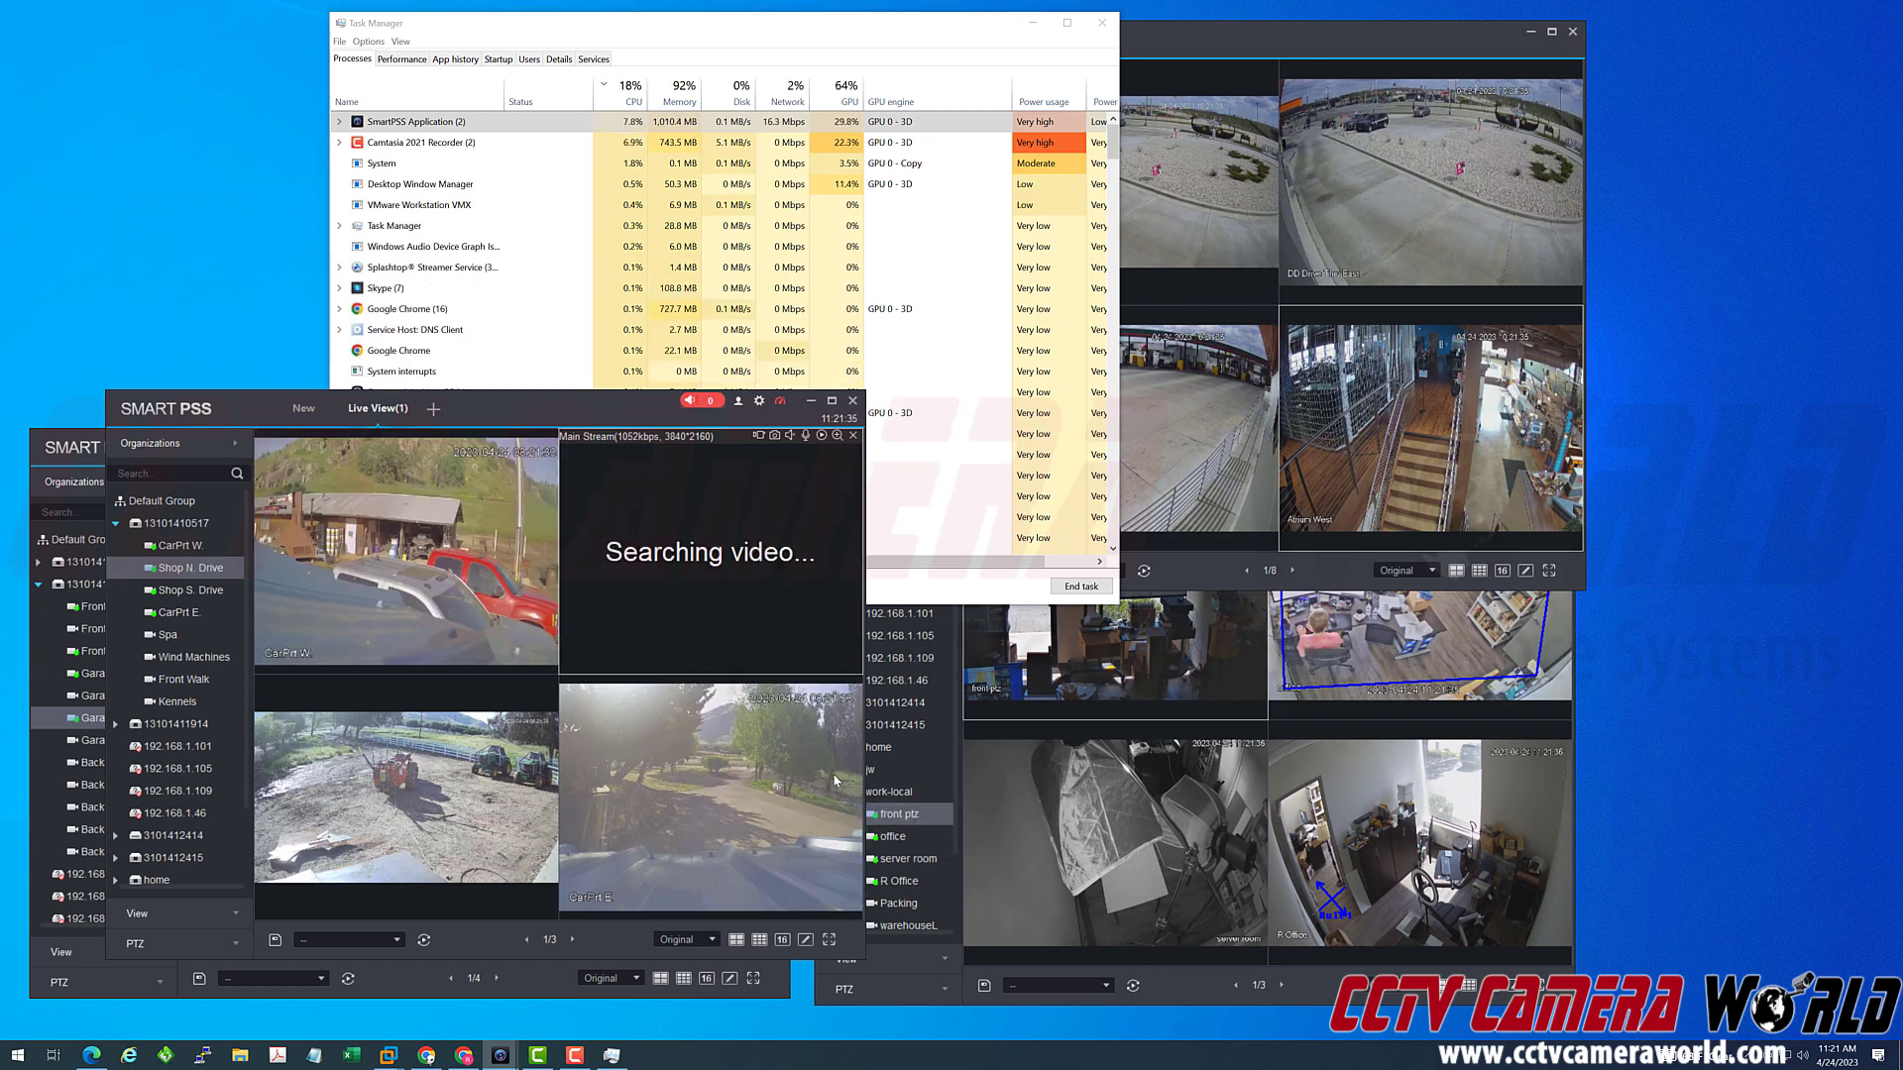
click(463, 612)
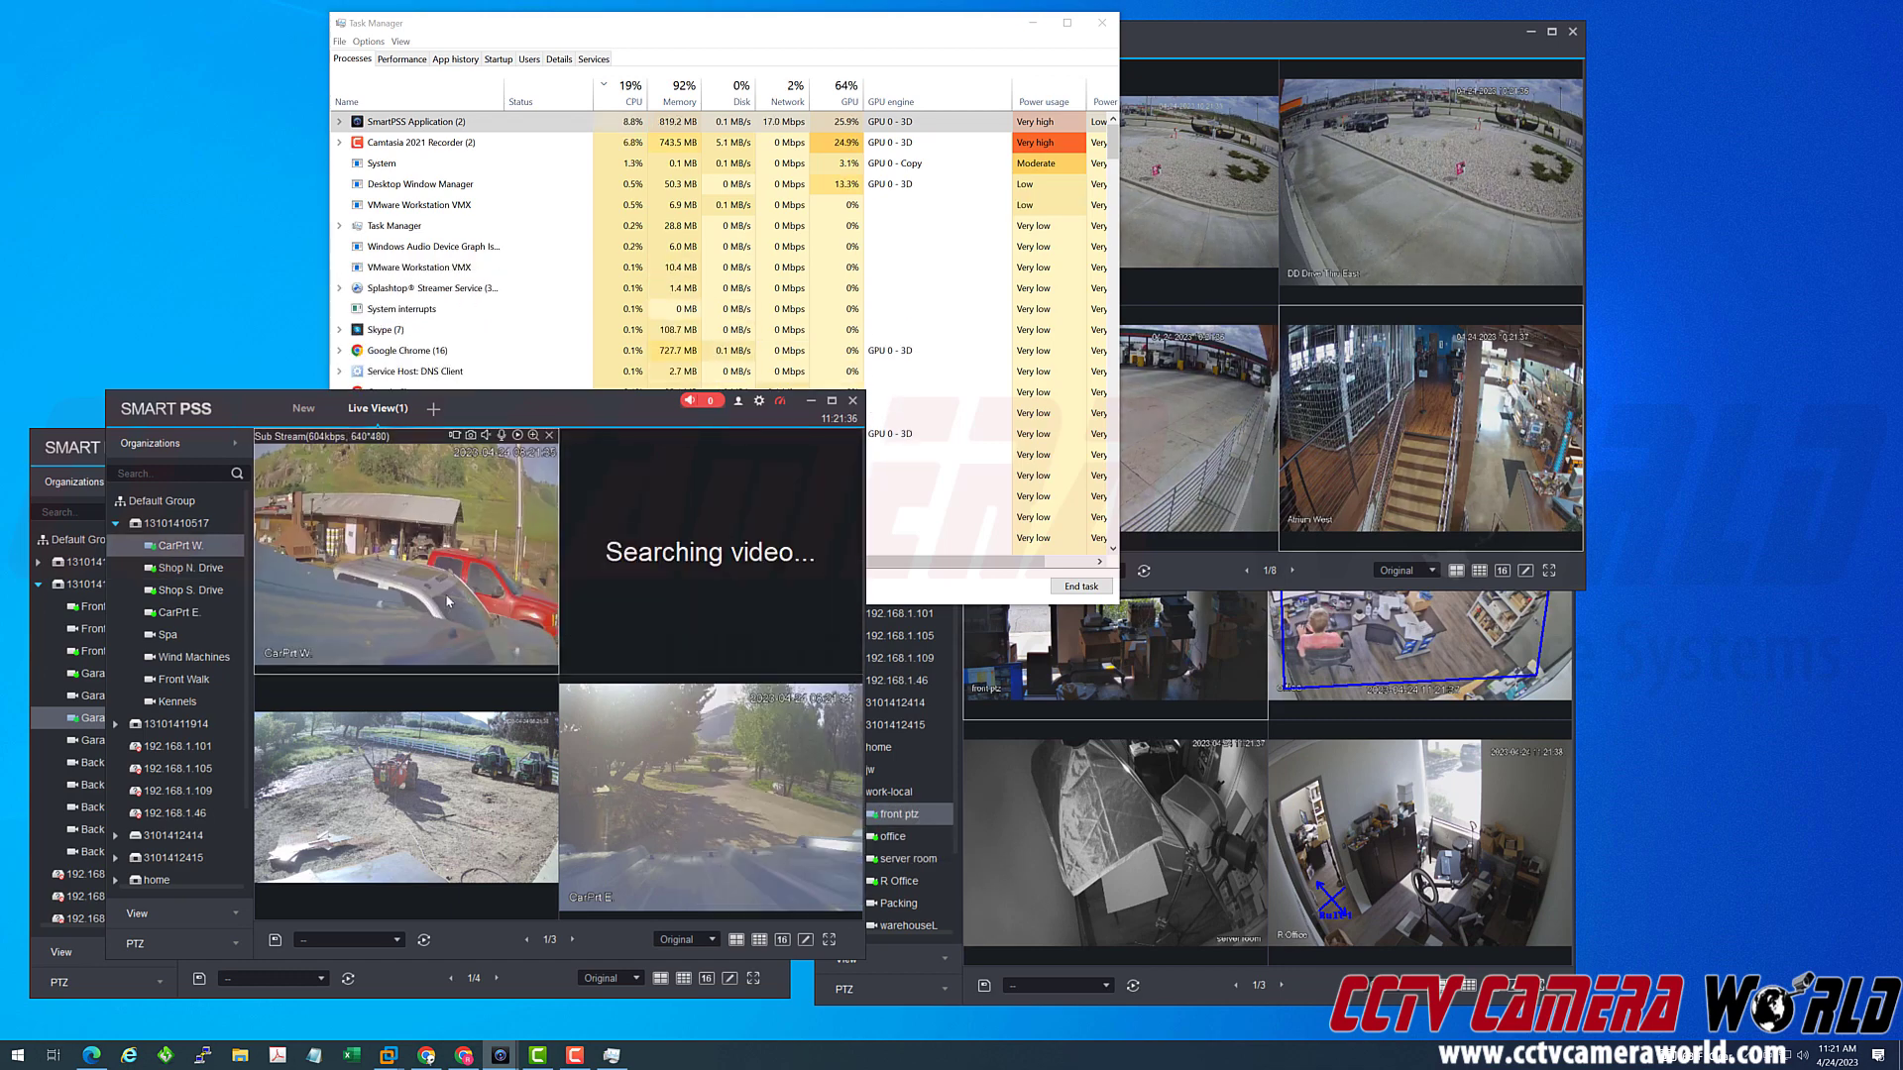
click(439, 731)
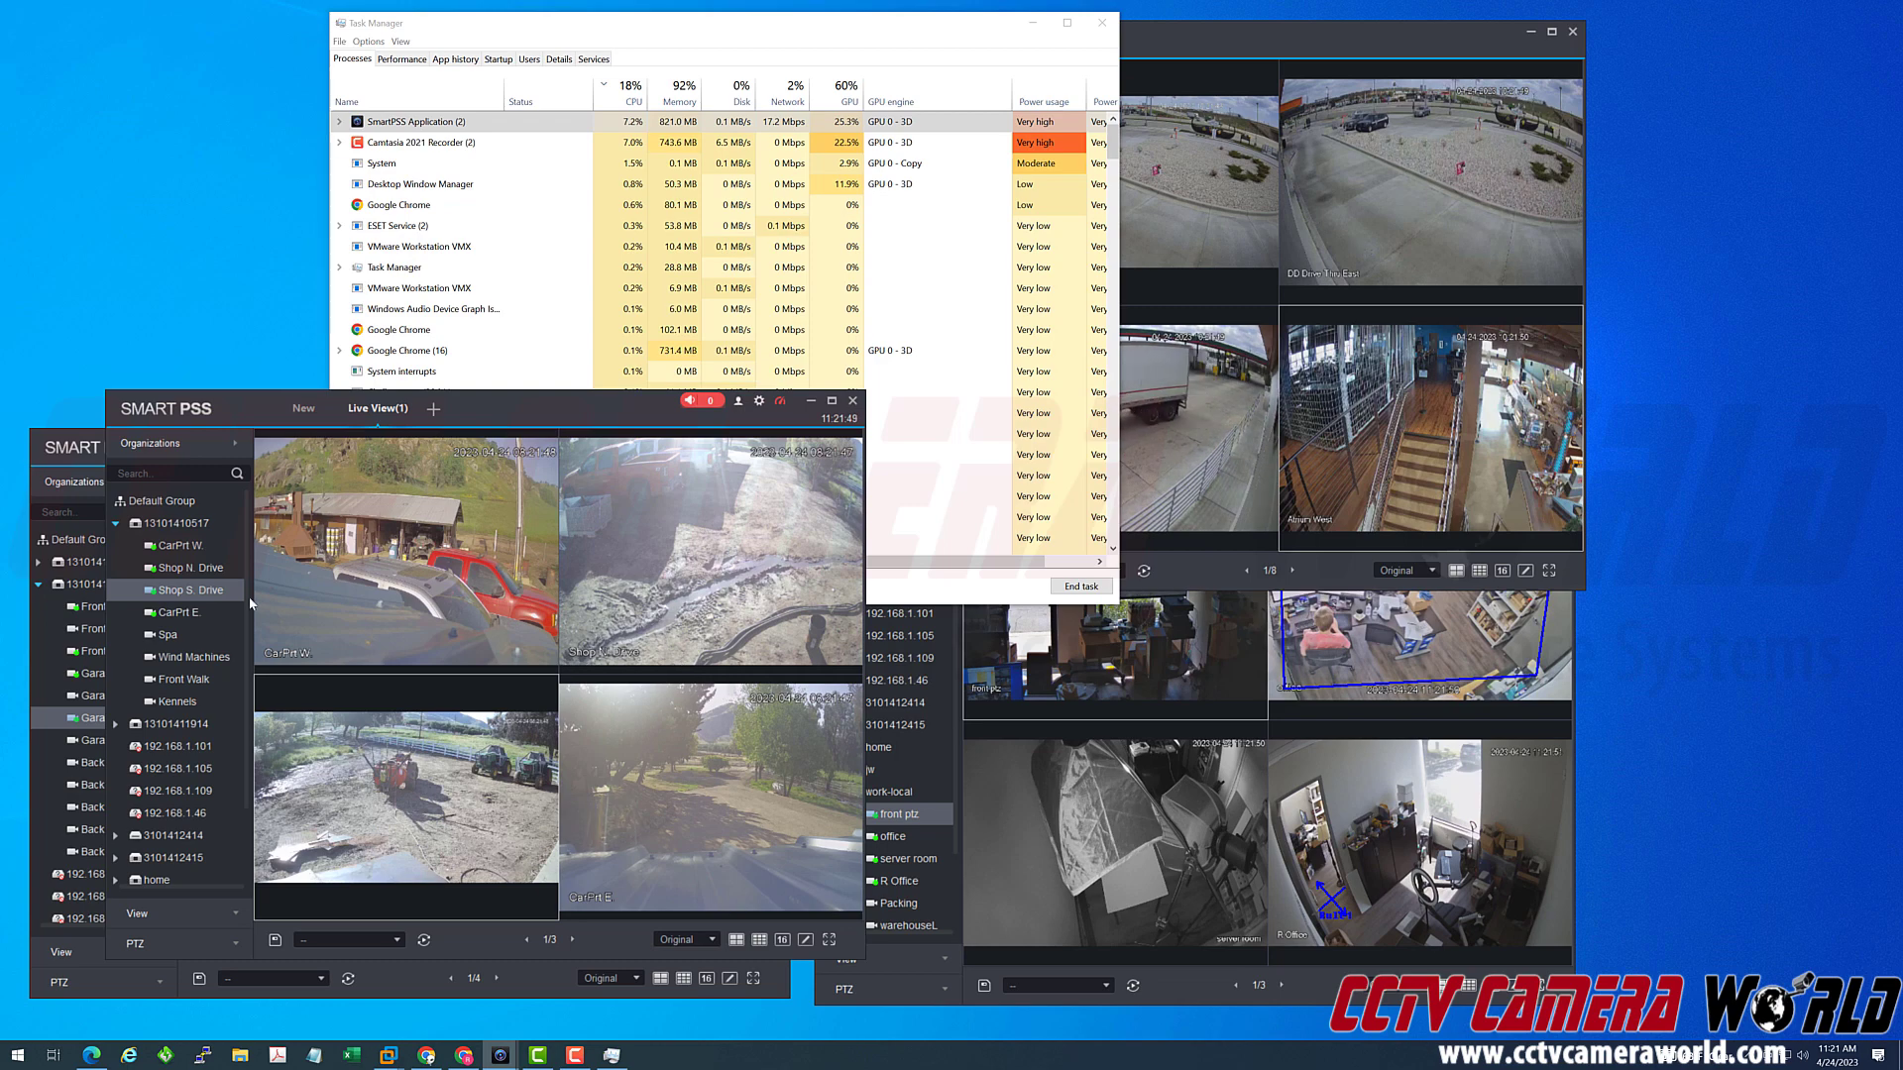
right_click(1192, 415)
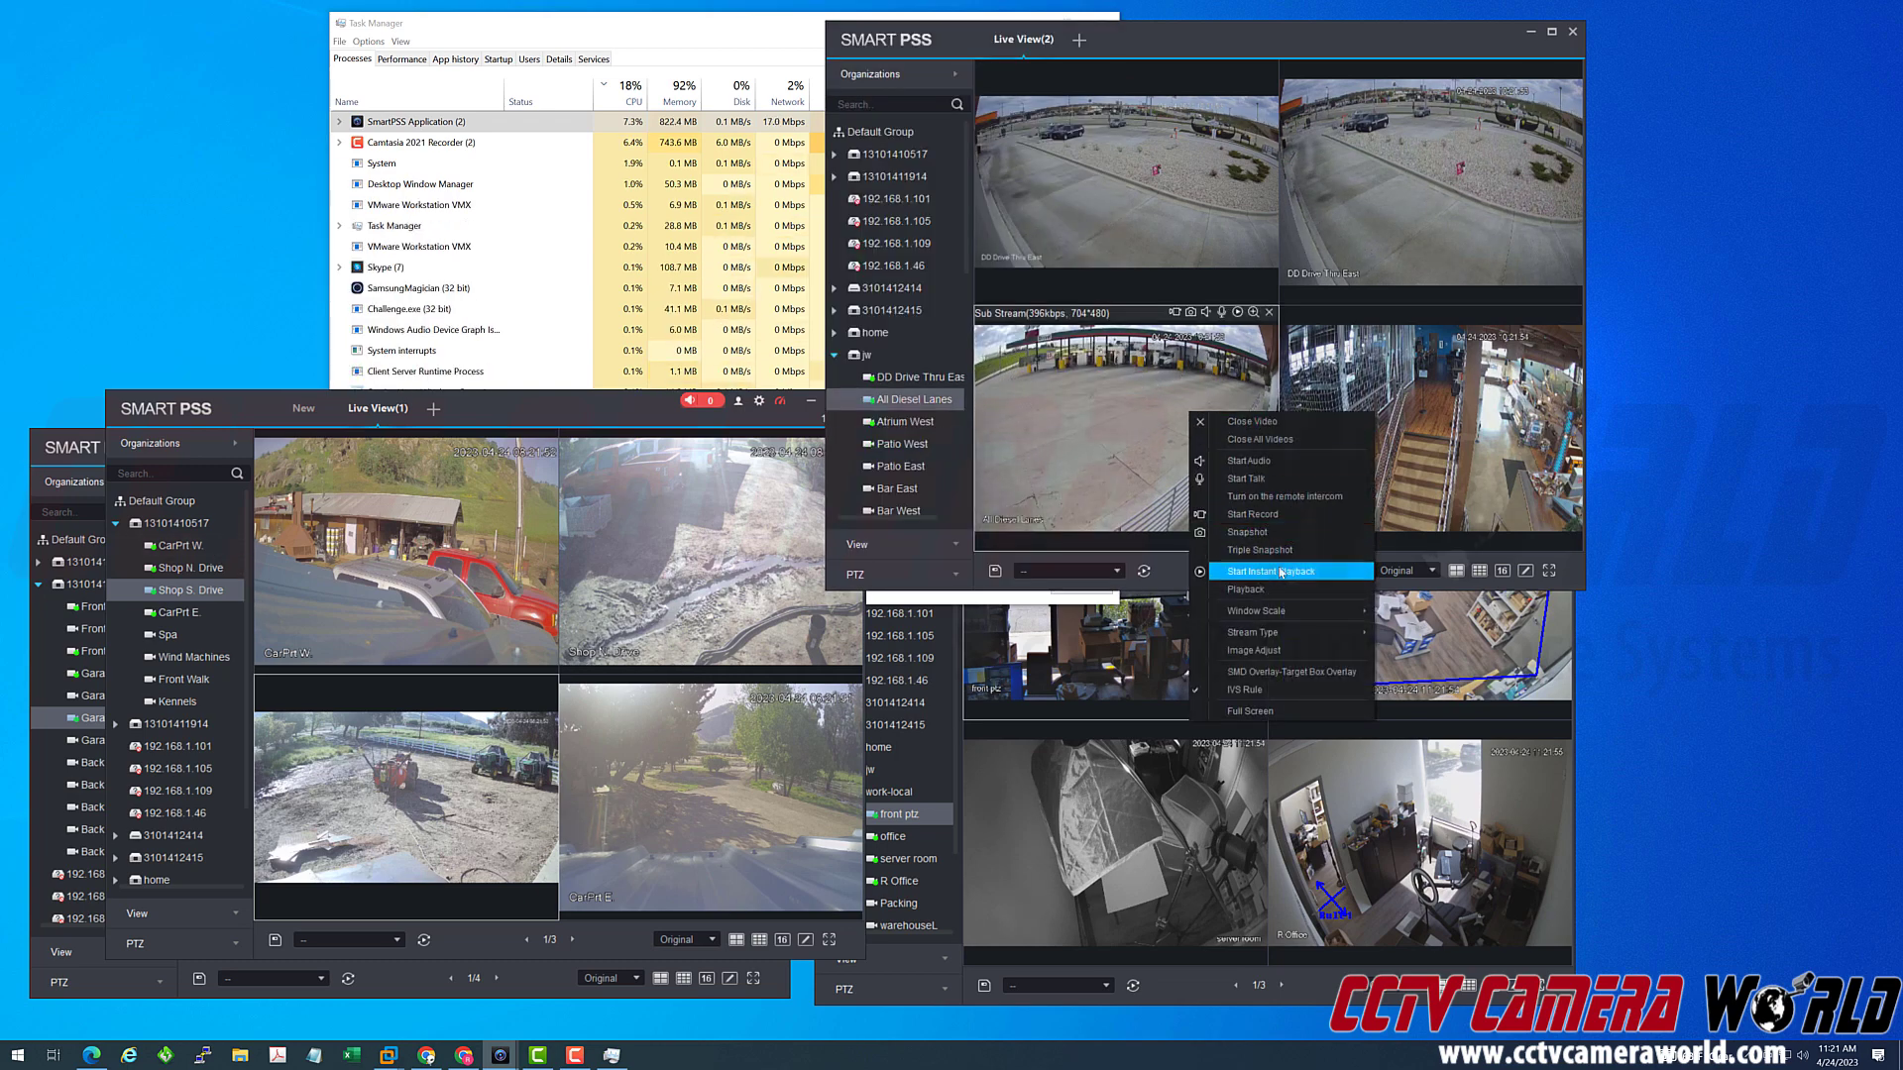
mouse_move(1283, 637)
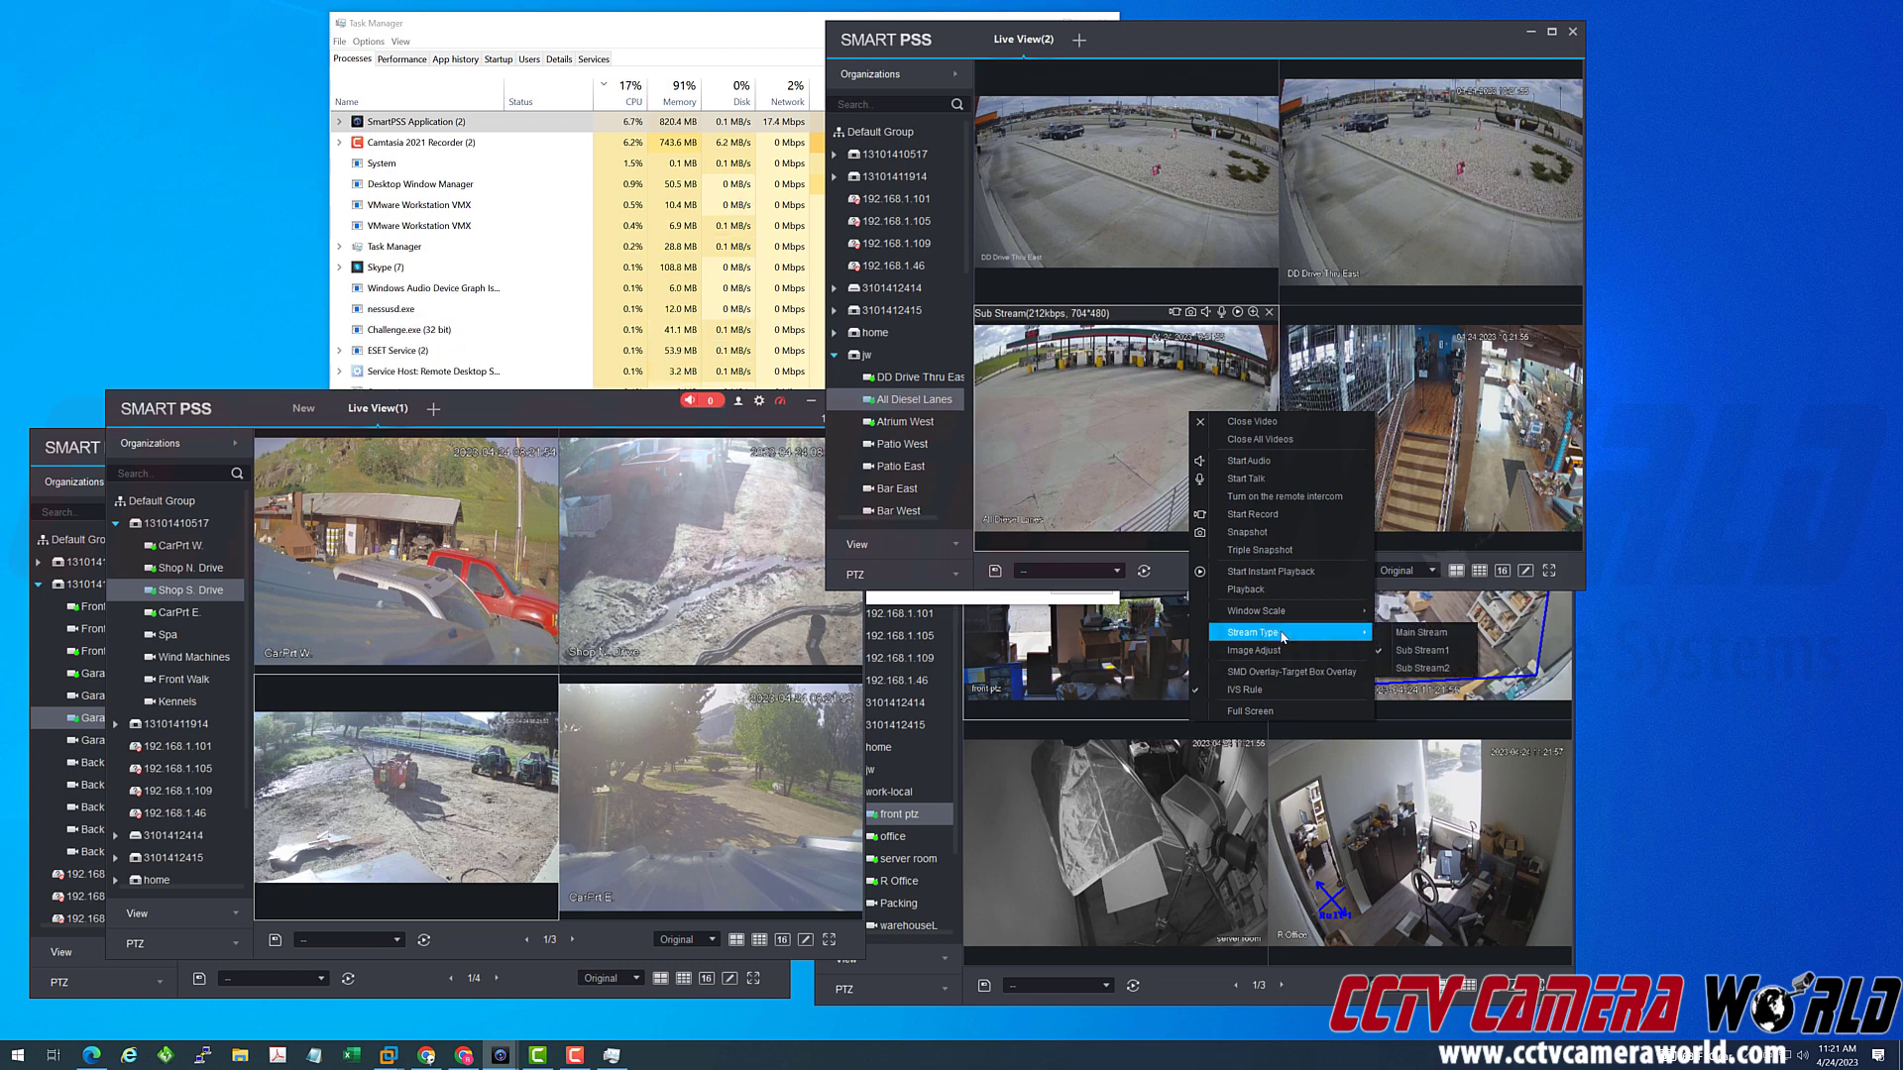
right_click(1494, 454)
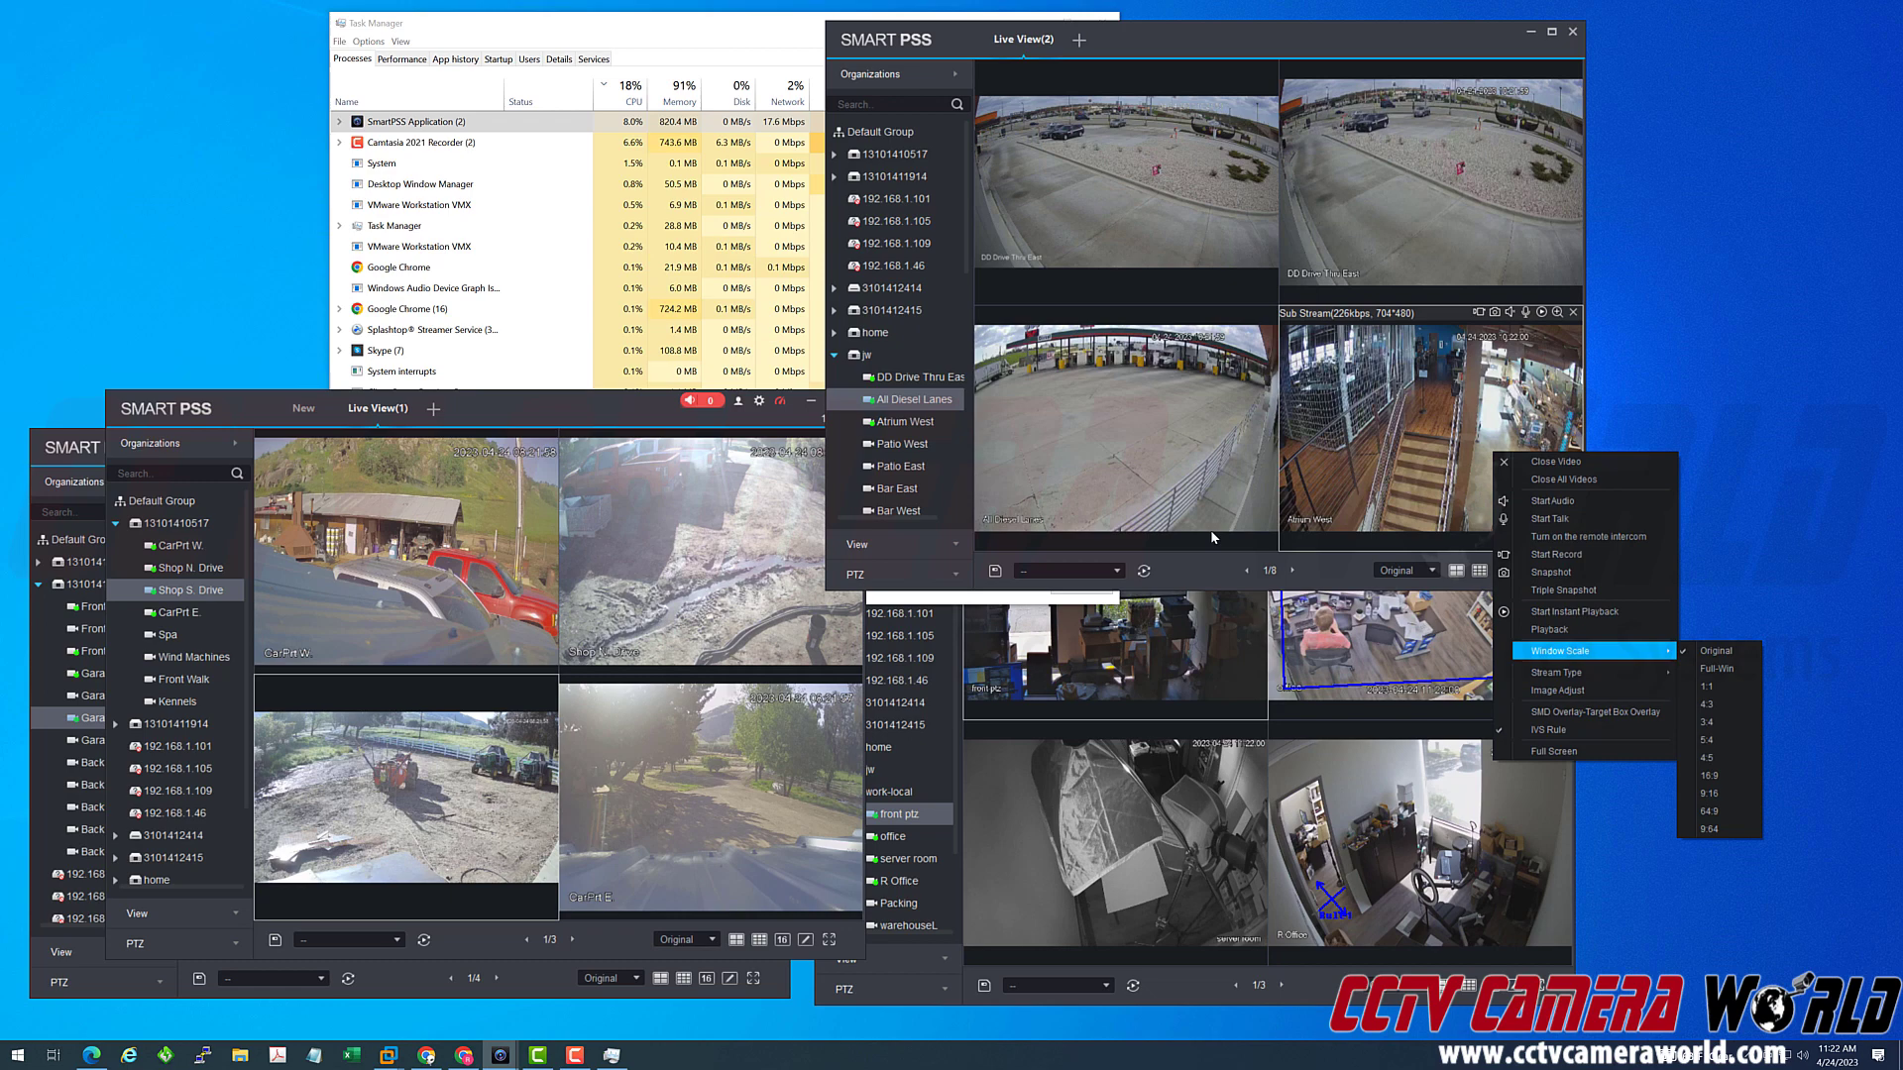
click(308, 572)
right_click(218, 531)
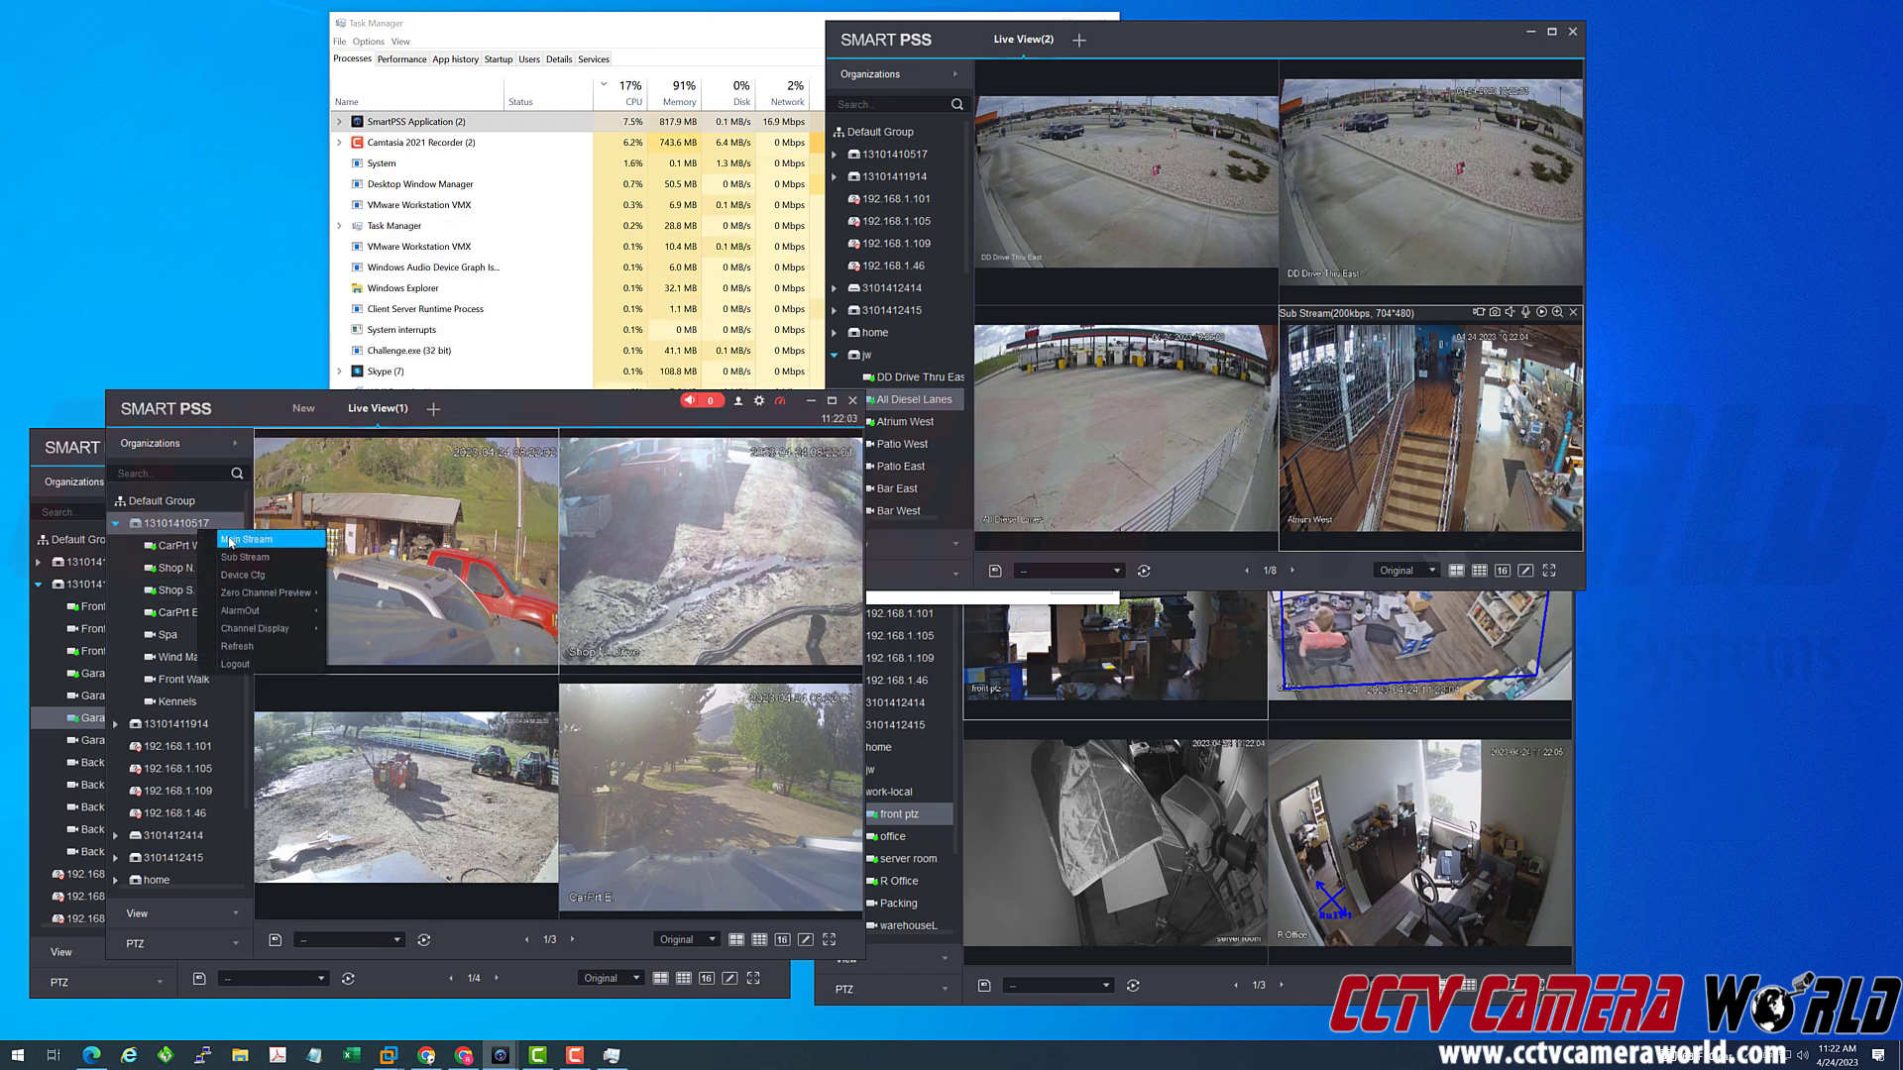
click(237, 541)
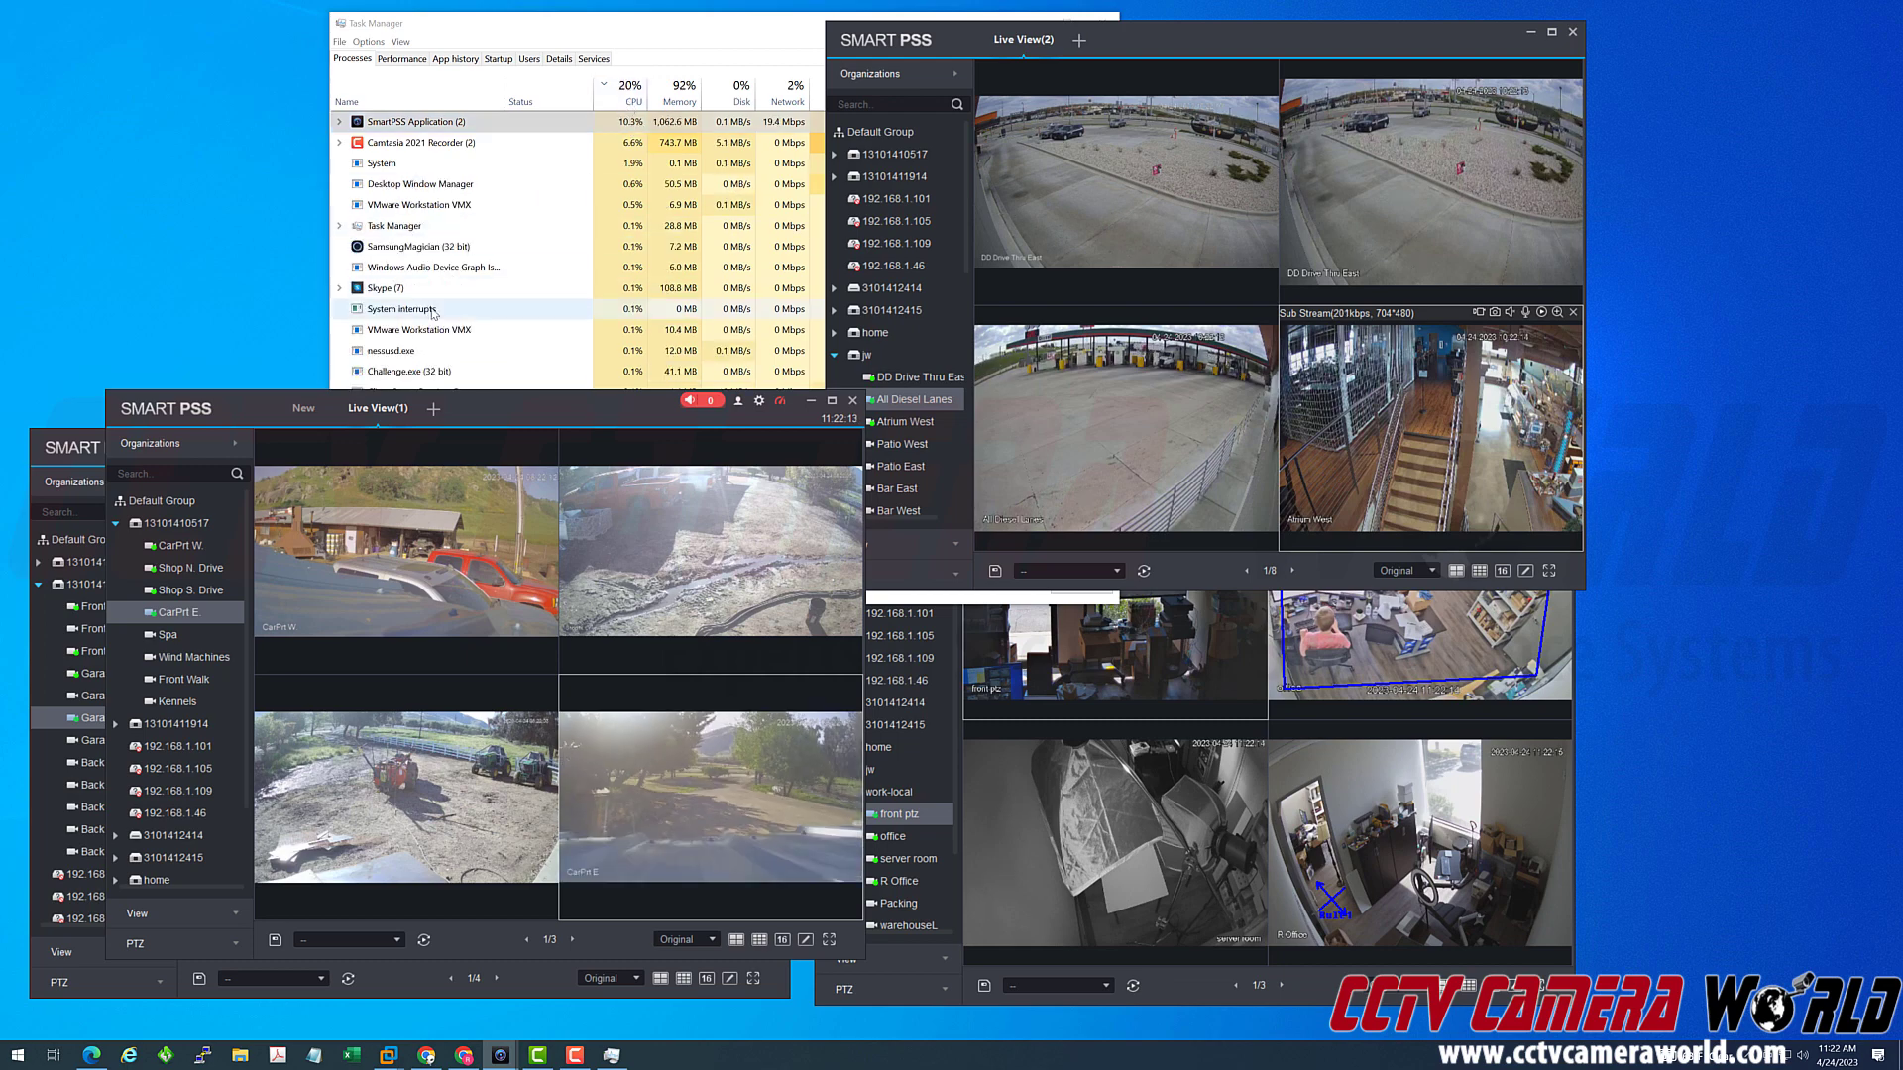
Load the jw group into the second live view, set it to Main Stream, and shift Task Manager left.
click(1088, 202)
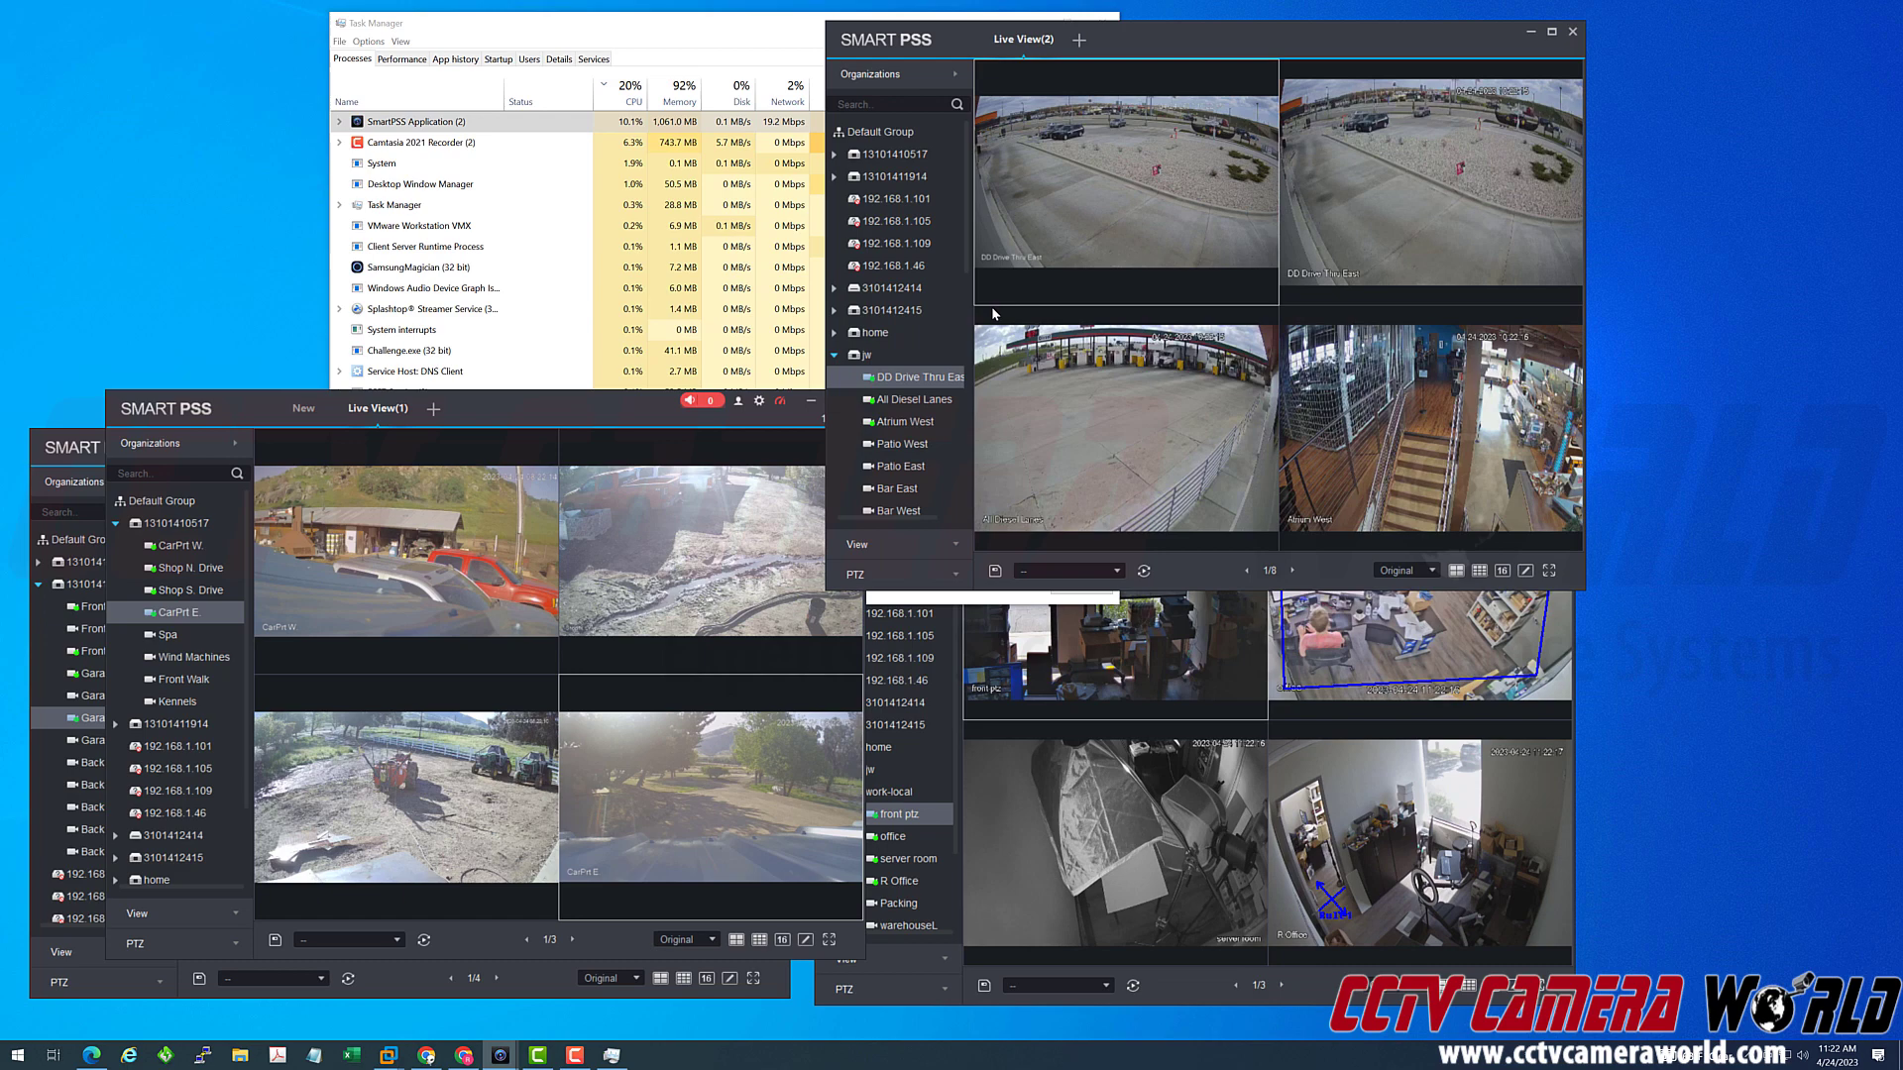
click(865, 358)
right_click(865, 359)
click(887, 369)
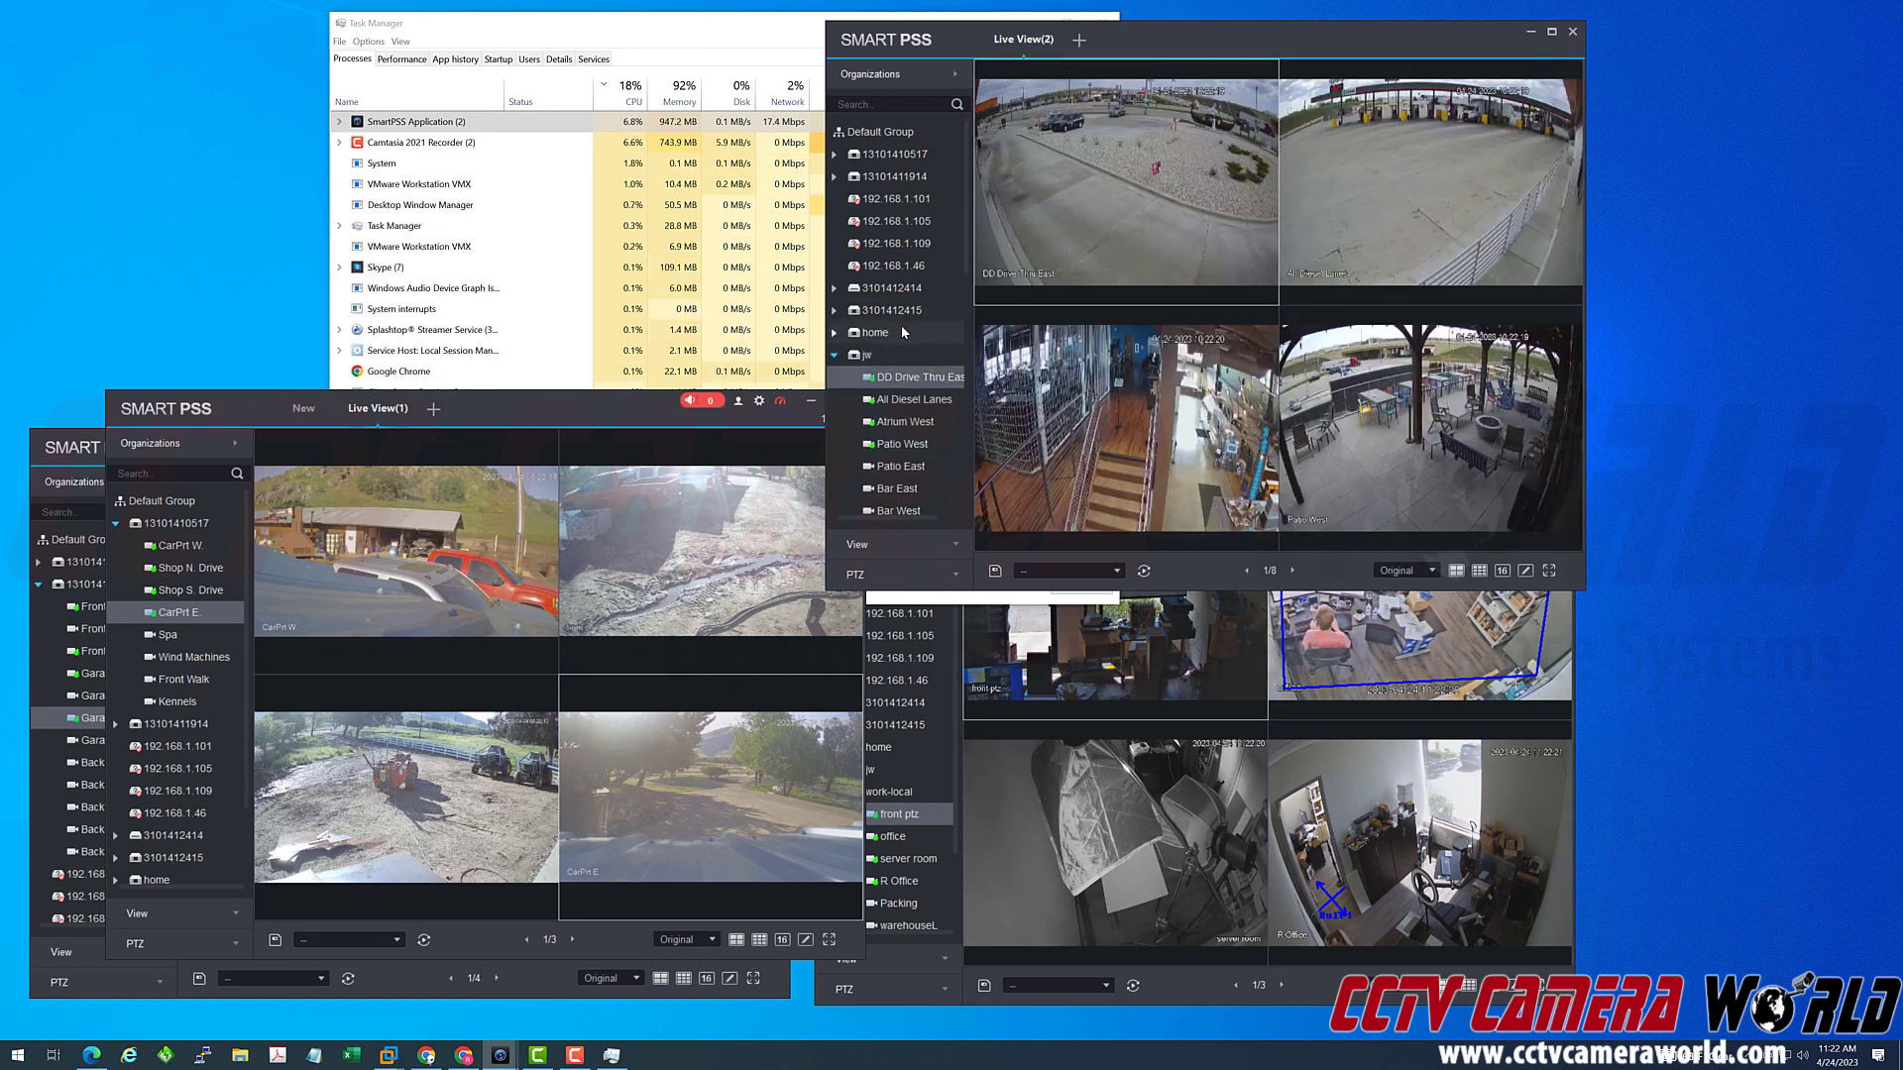
right_click(872, 355)
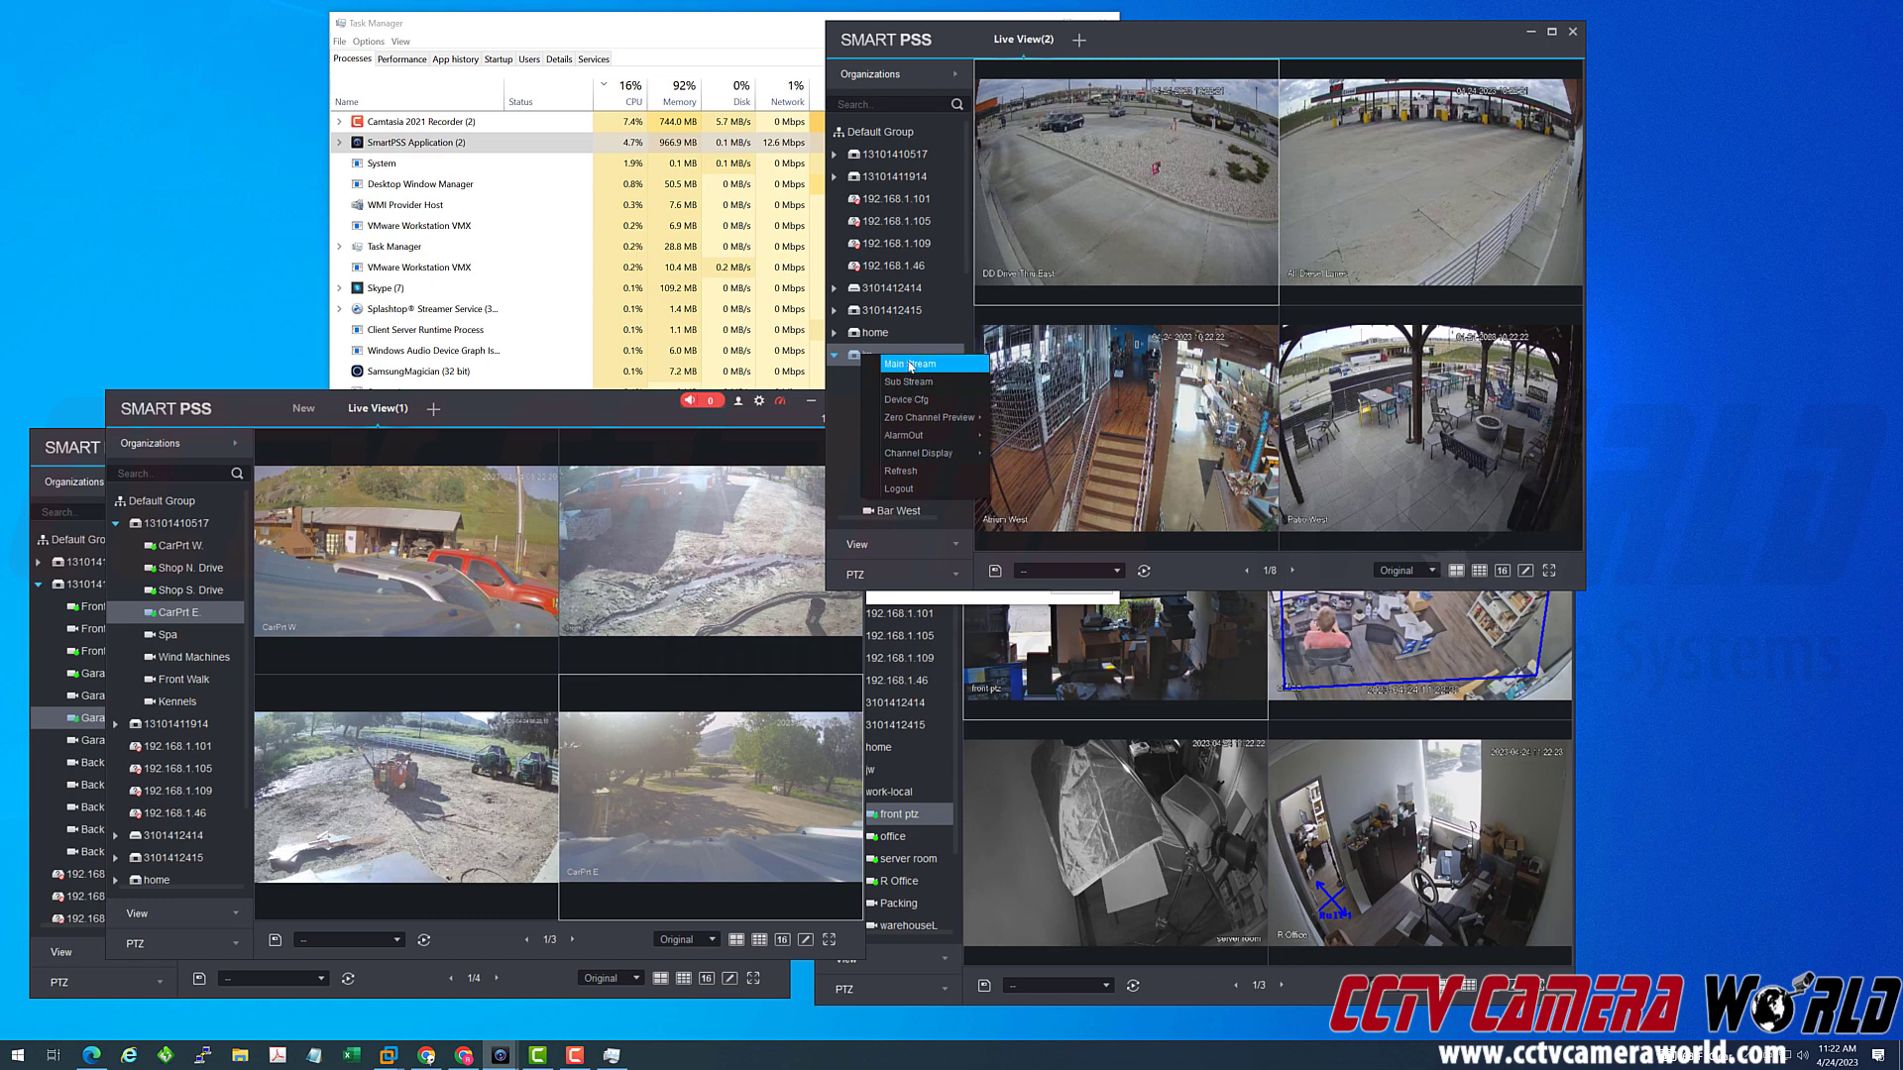
click(909, 364)
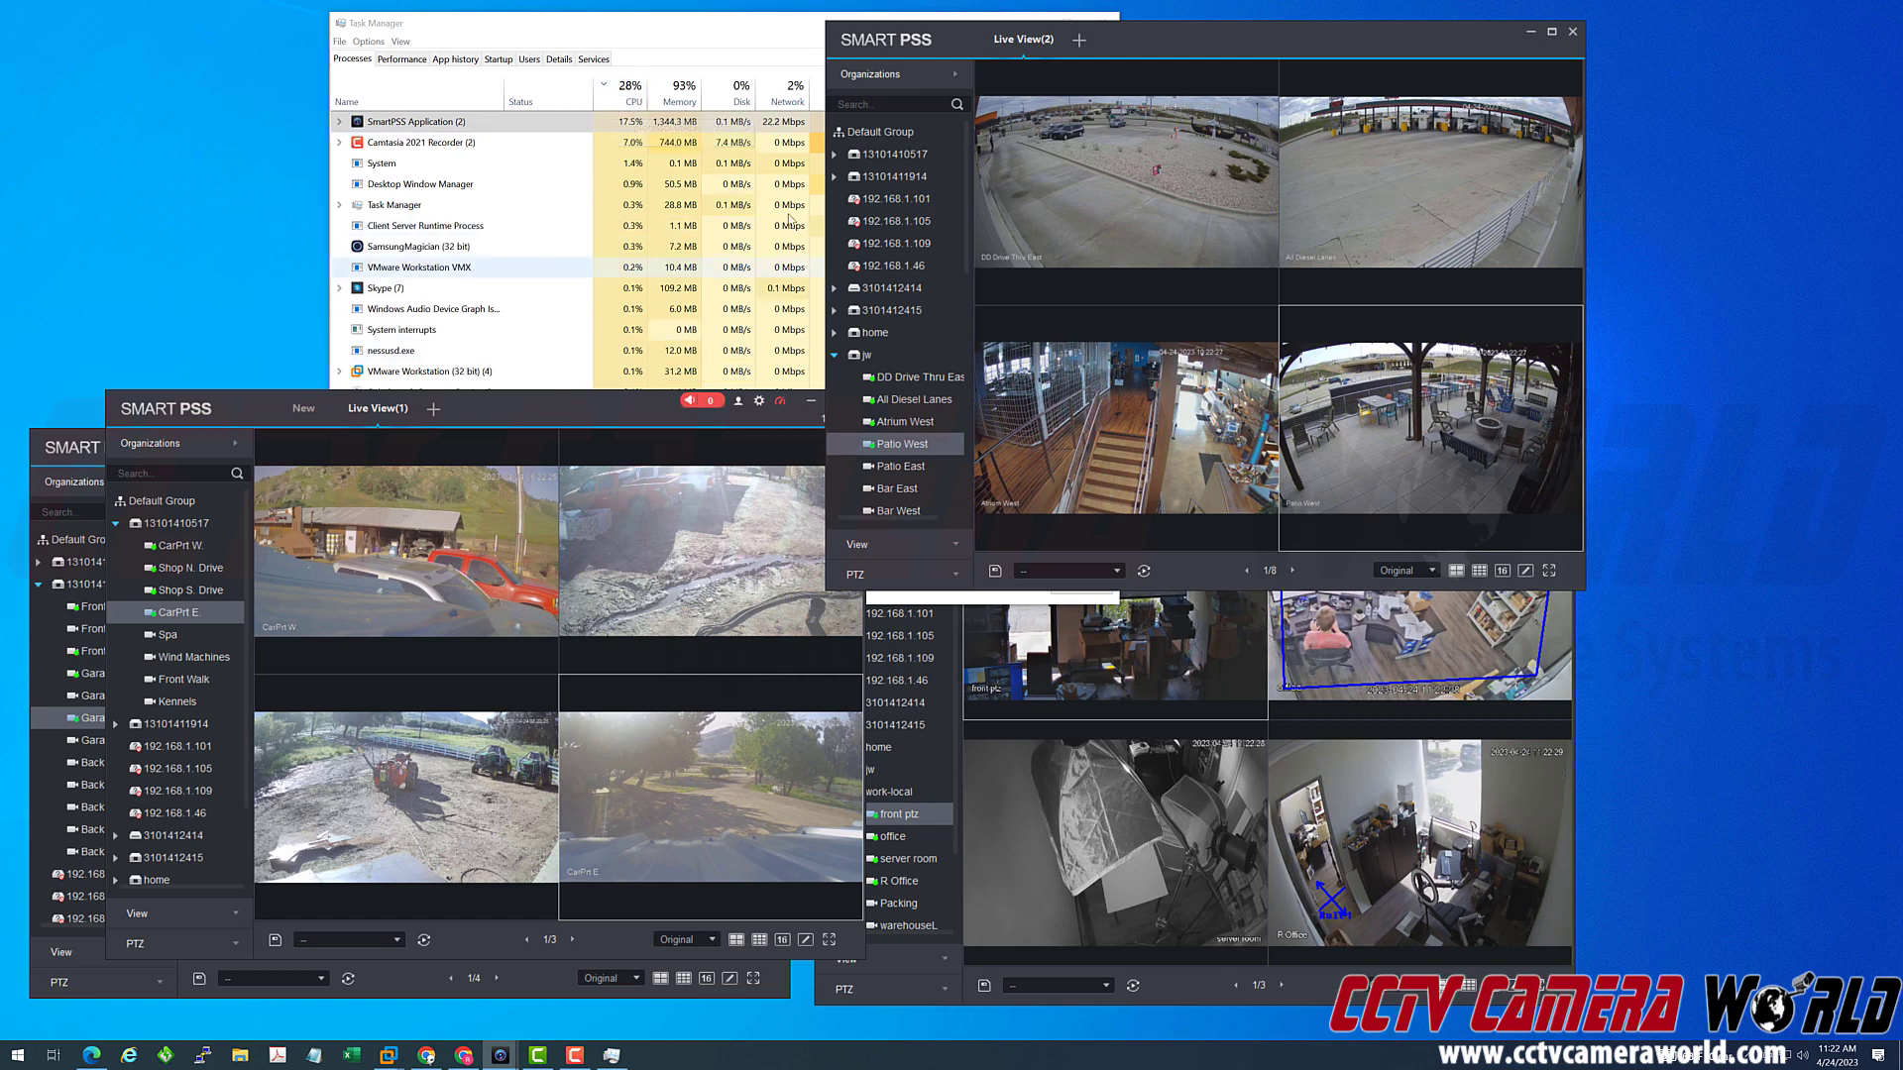
click(720, 33)
drag(720, 33, 484, 36)
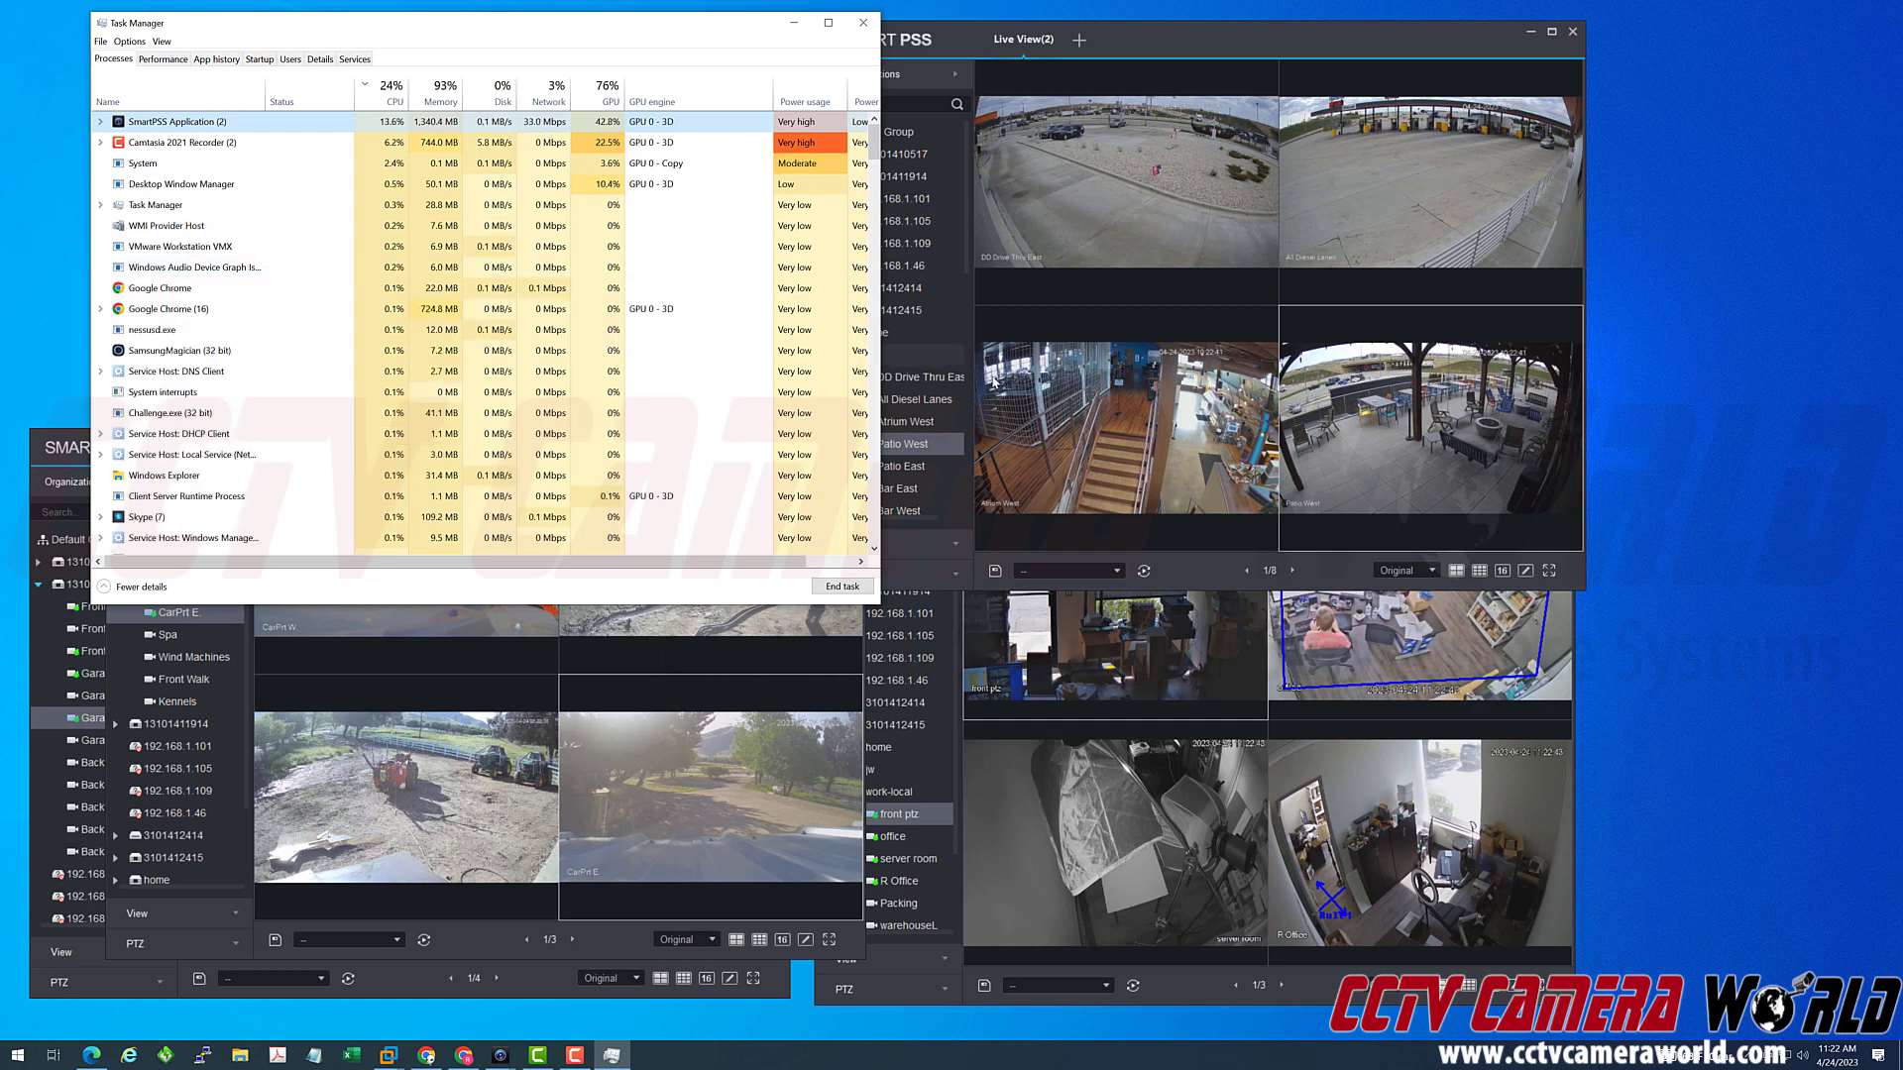
Bring Live View(4) forward and set the work-local group's four cameras to Main Stream.
click(1120, 682)
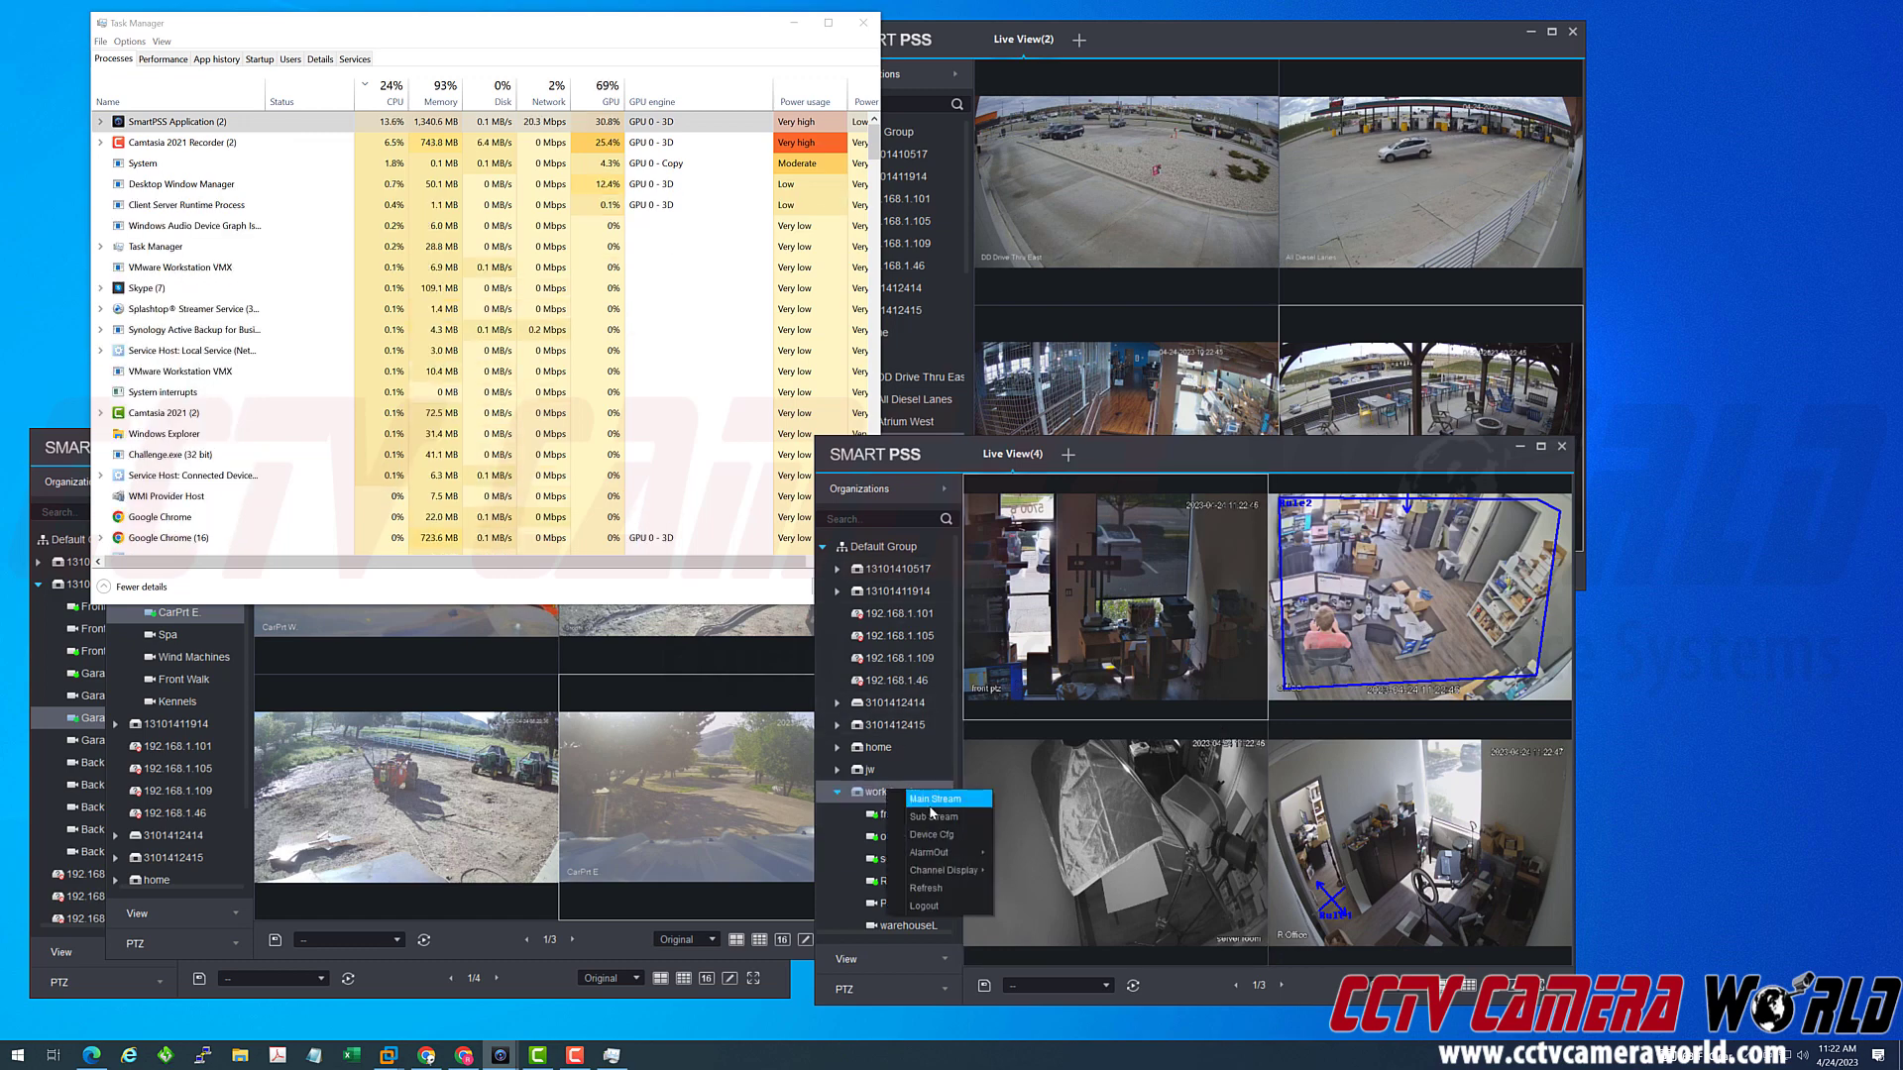
double_click(889, 793)
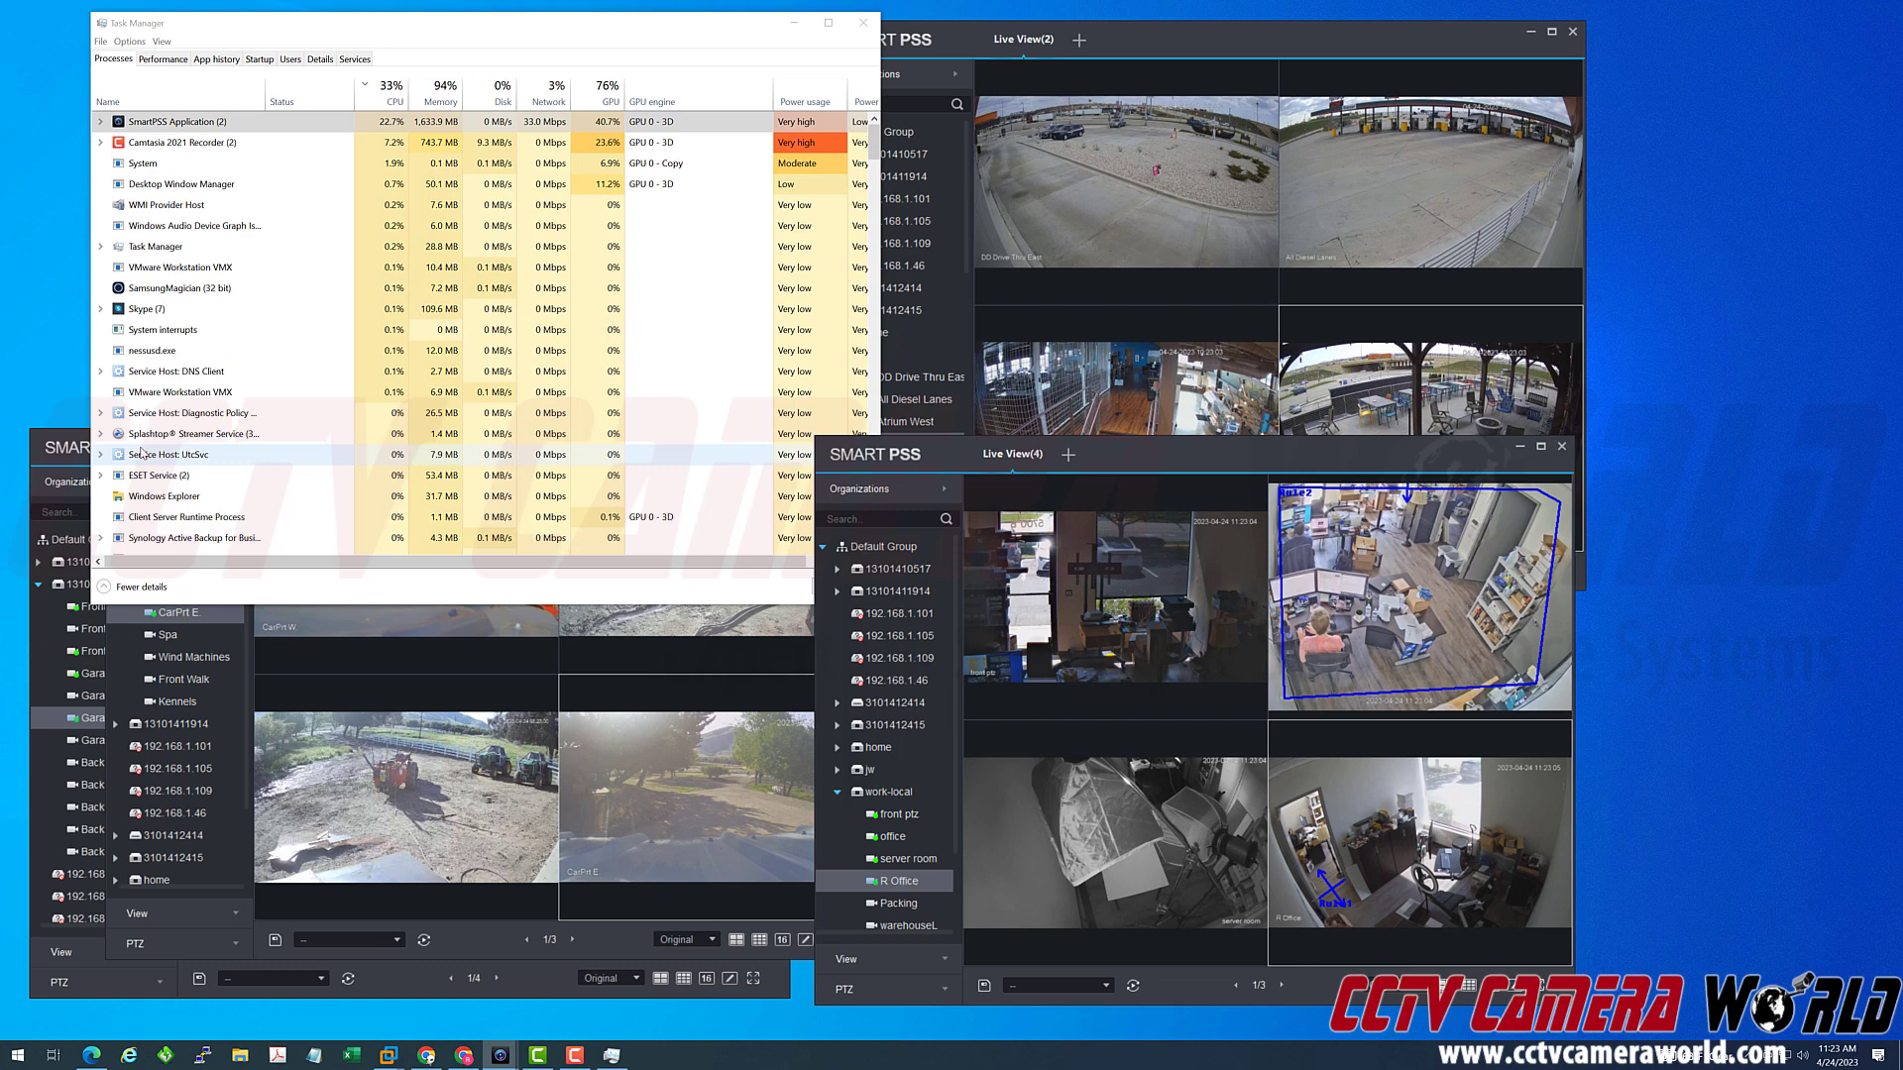
Show Task Manager's CPU performance graph, reading about 30% utilization at 4.43 GHz.
click(147, 60)
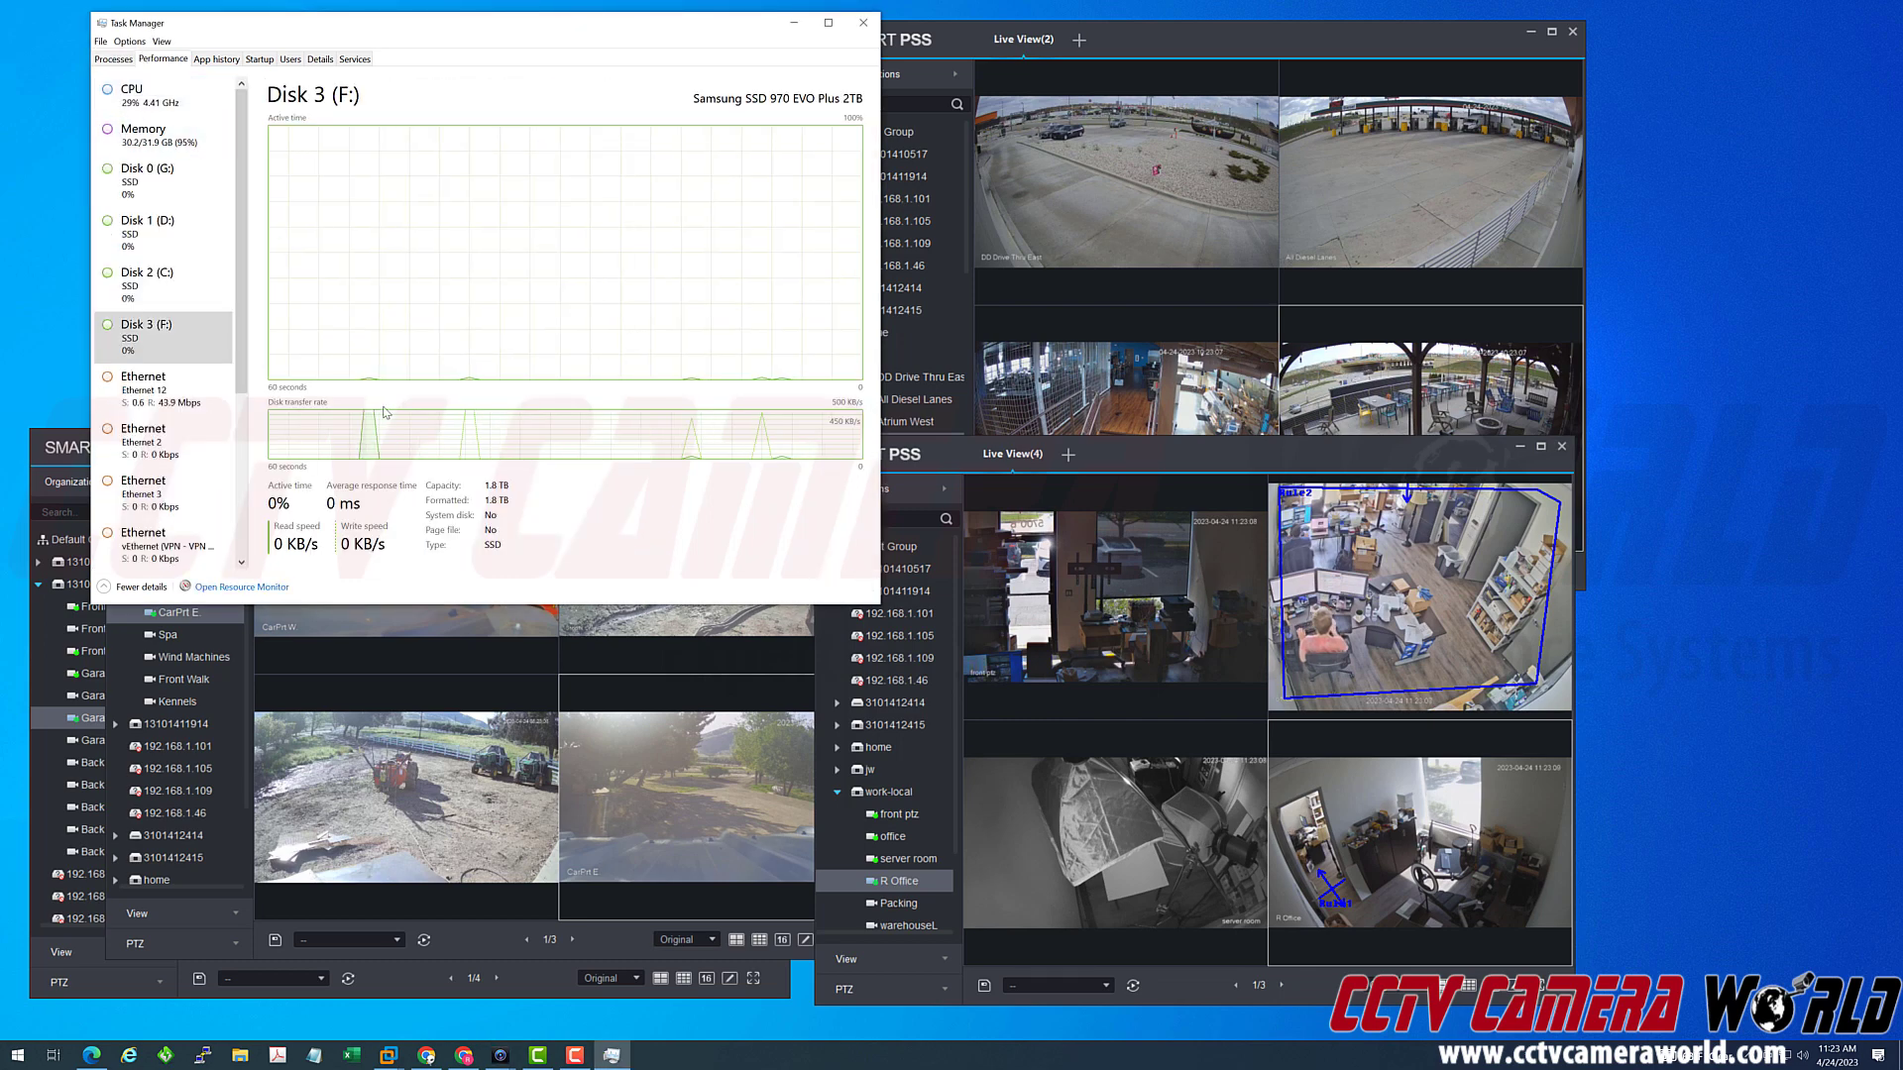
click(201, 102)
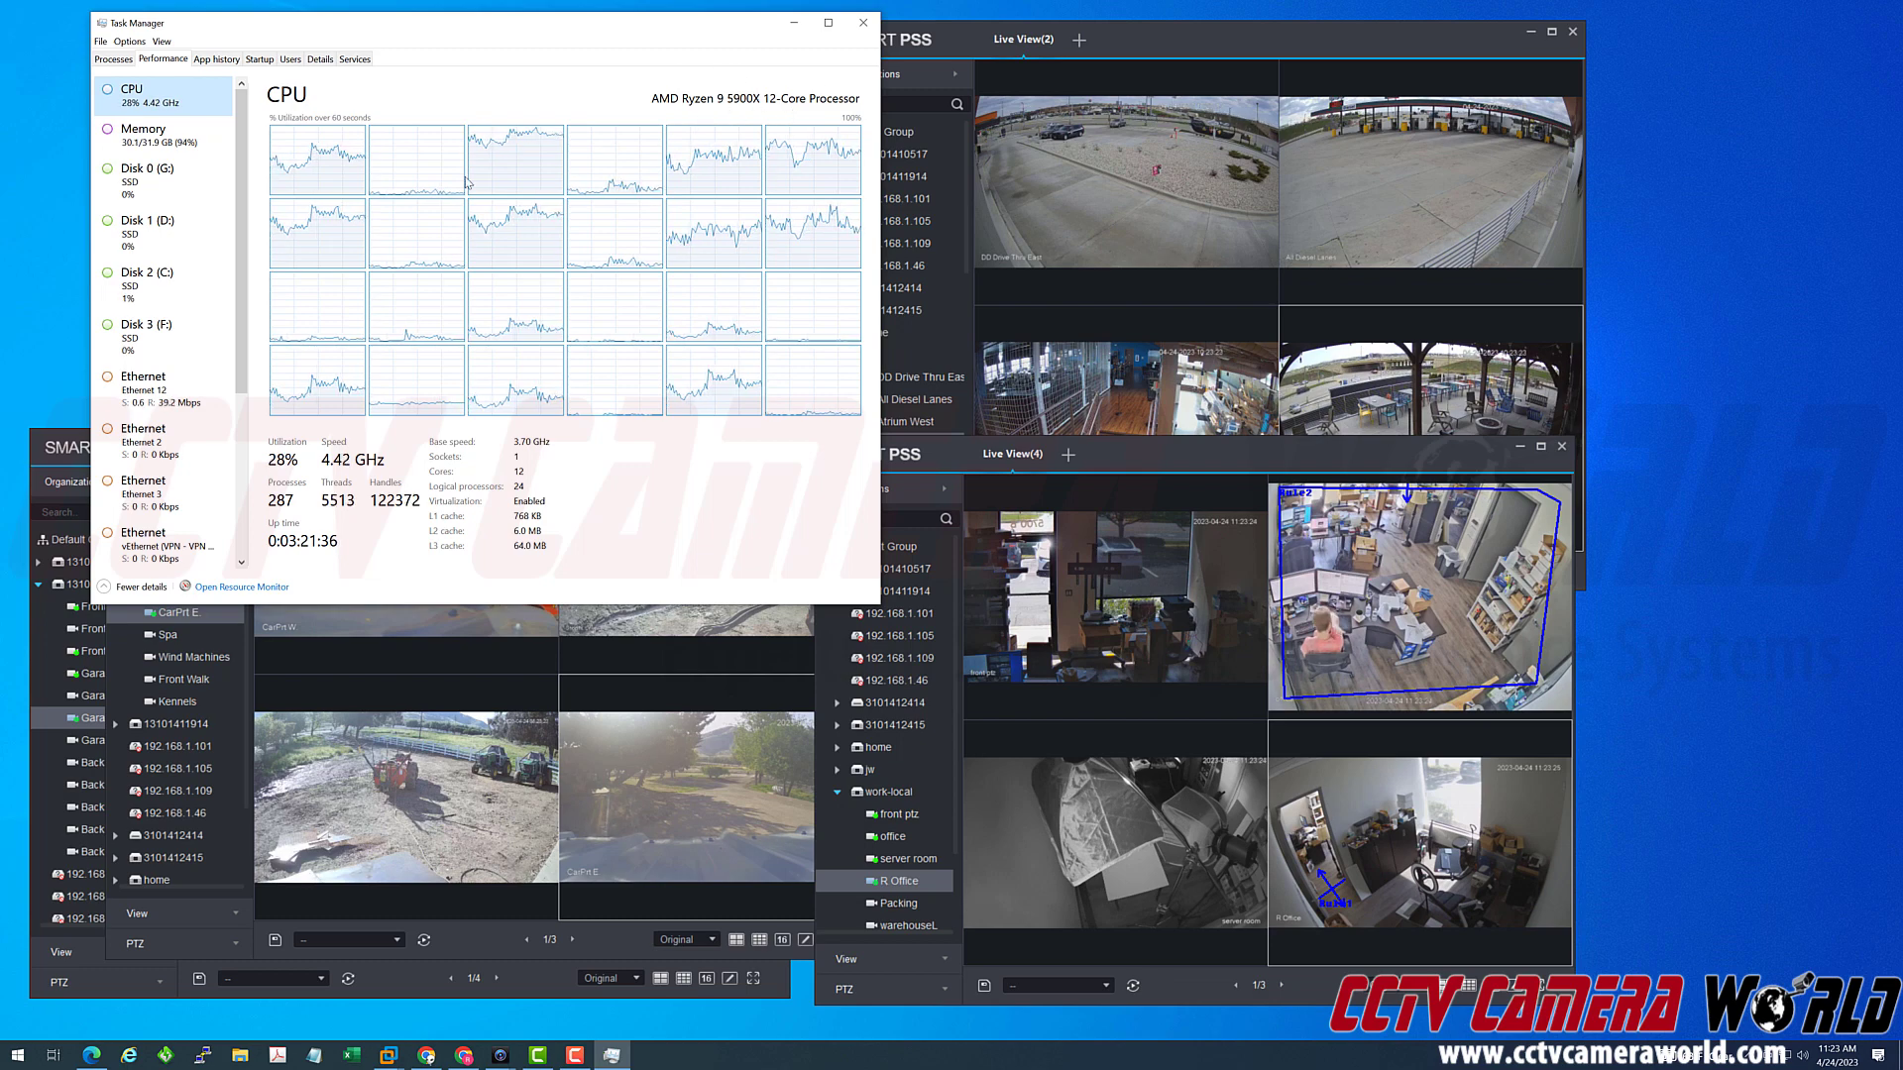
Return Task Manager to Processes (SmartPSS about 25% CPU) and bring the jw Live View(2) forward.
click(100, 61)
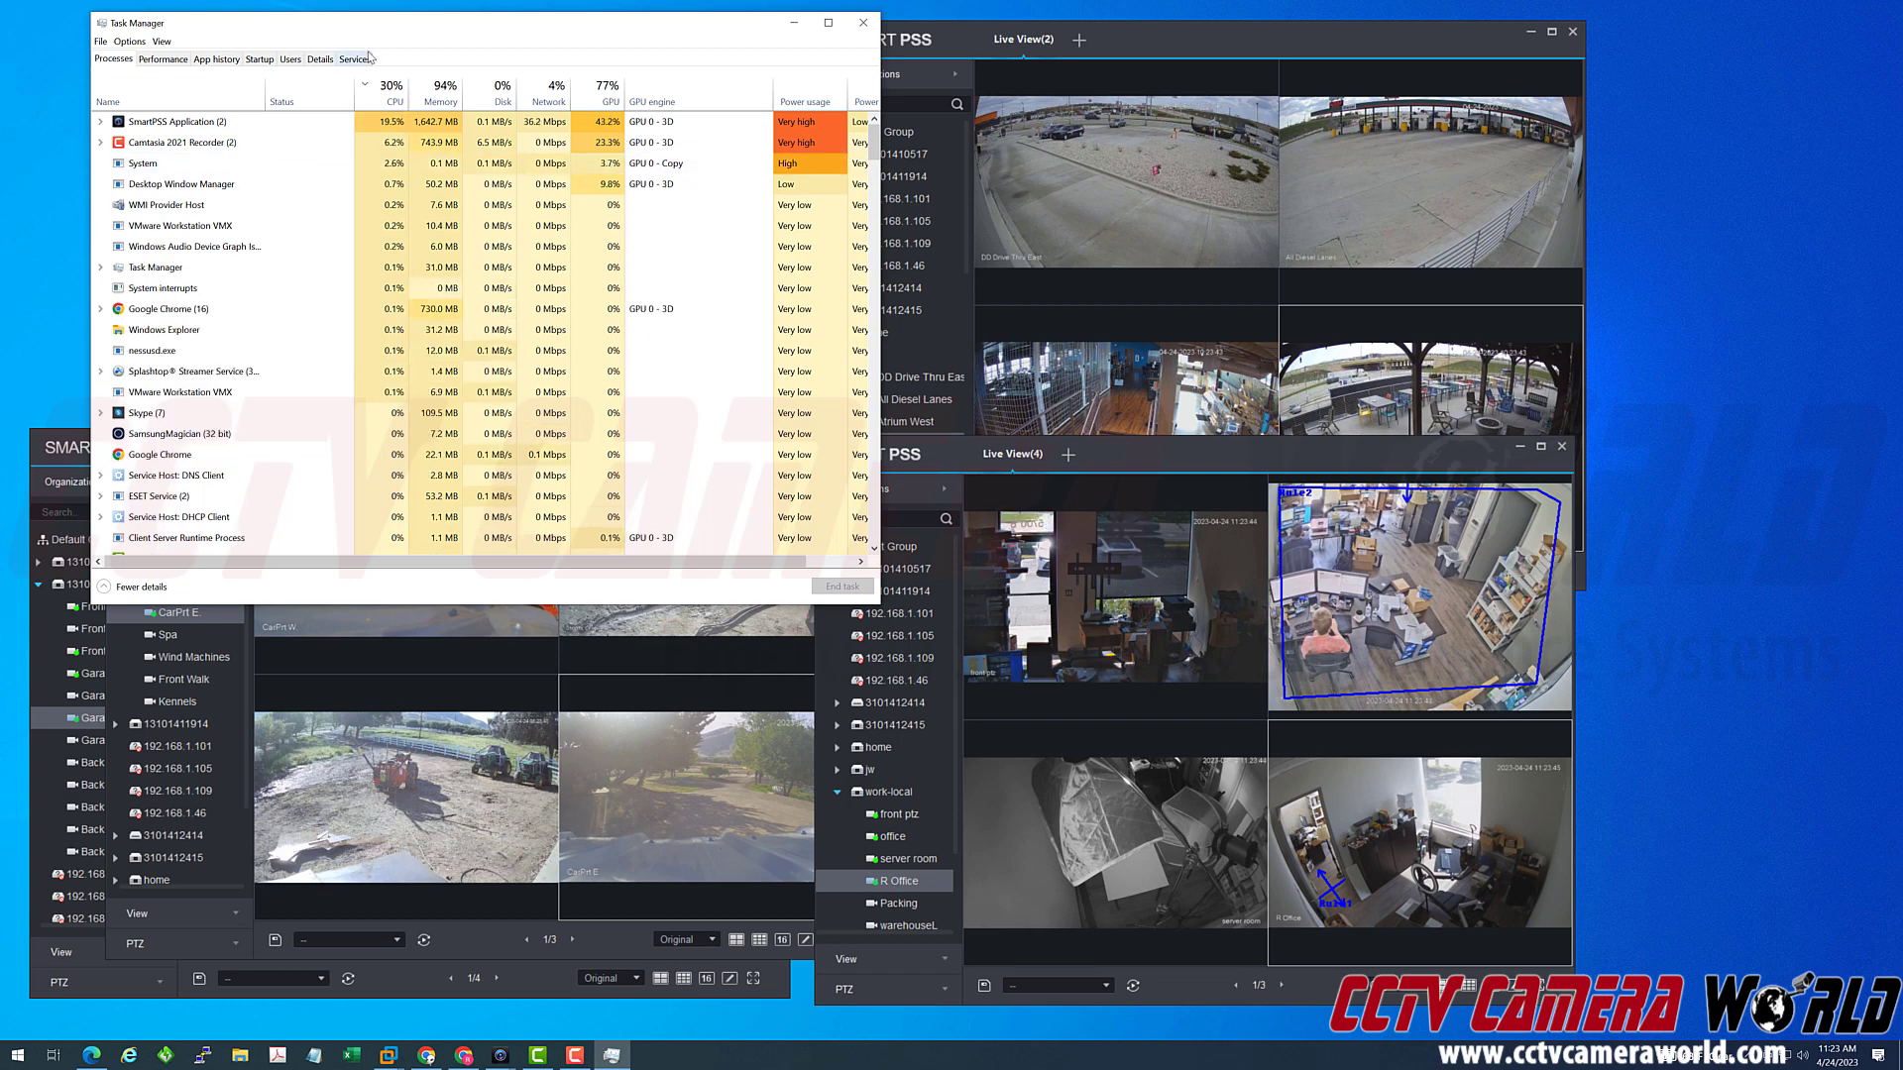
mouse_move(322, 727)
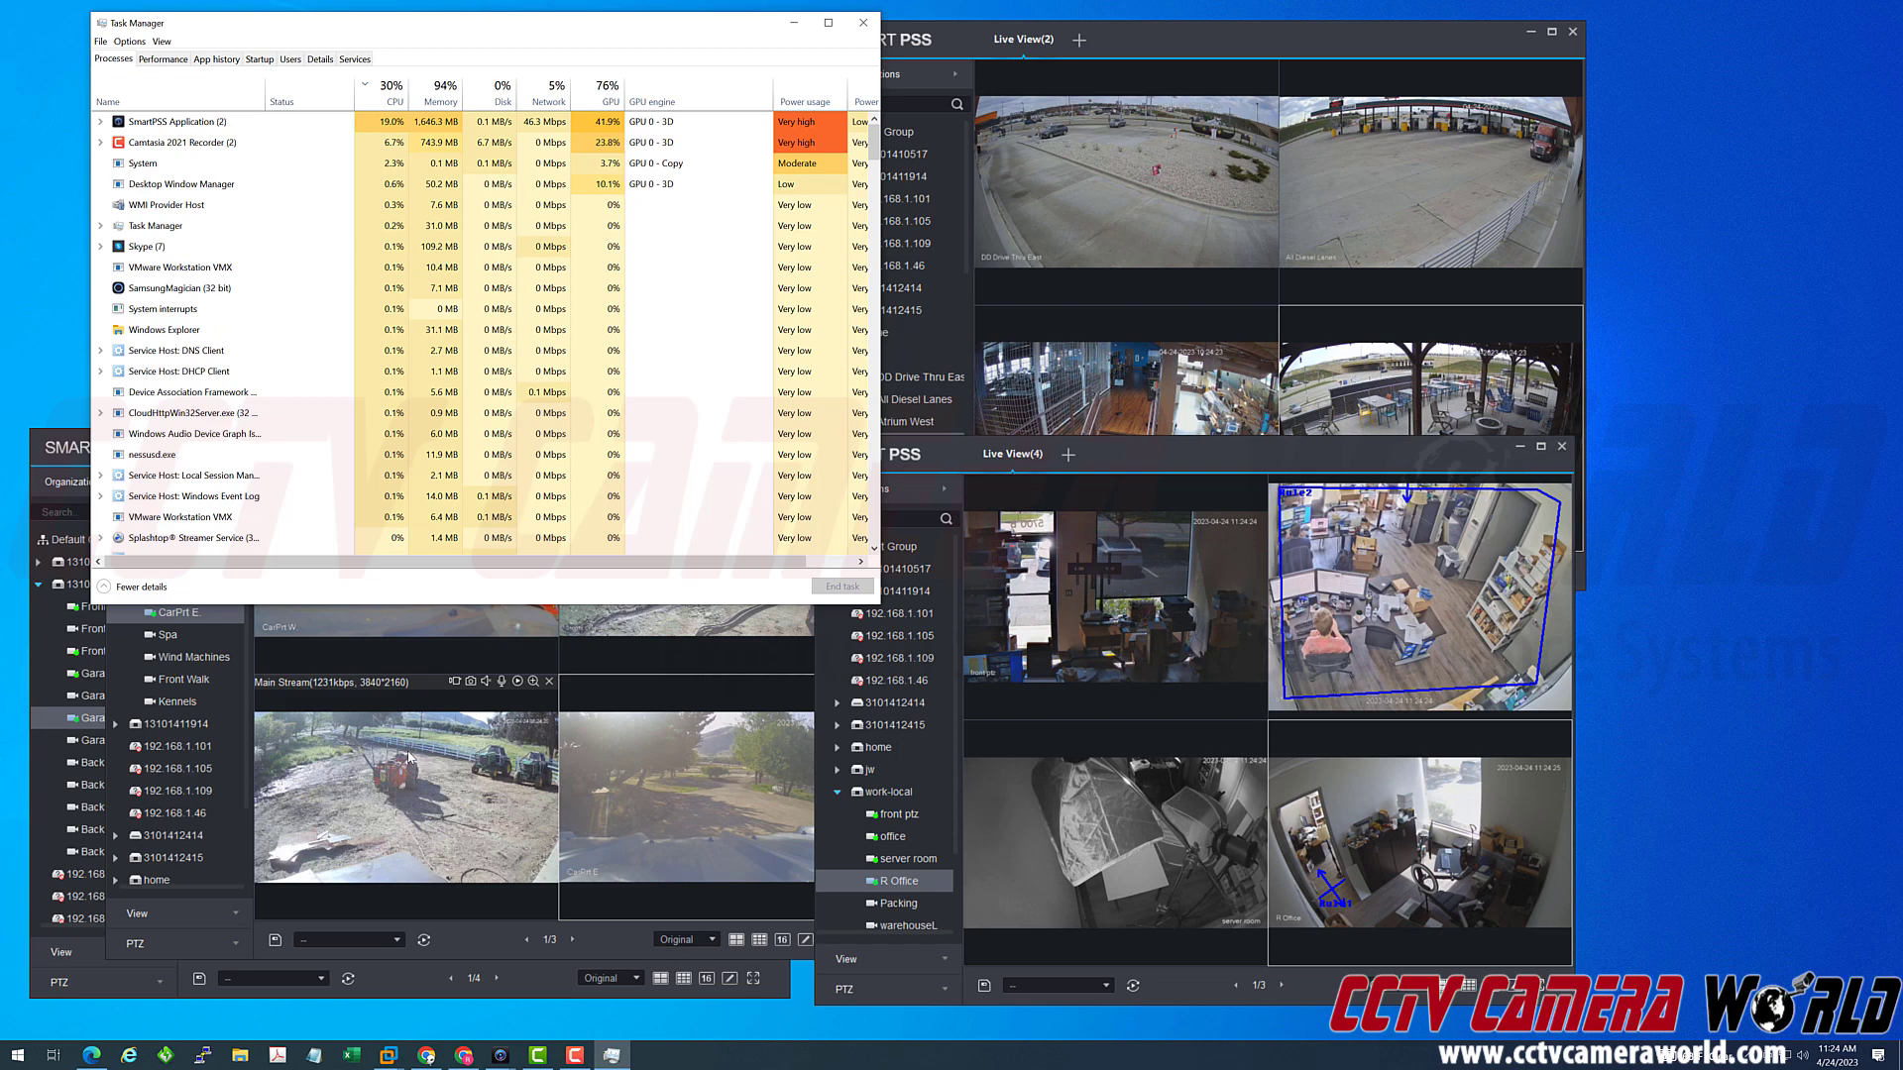
click(1058, 317)
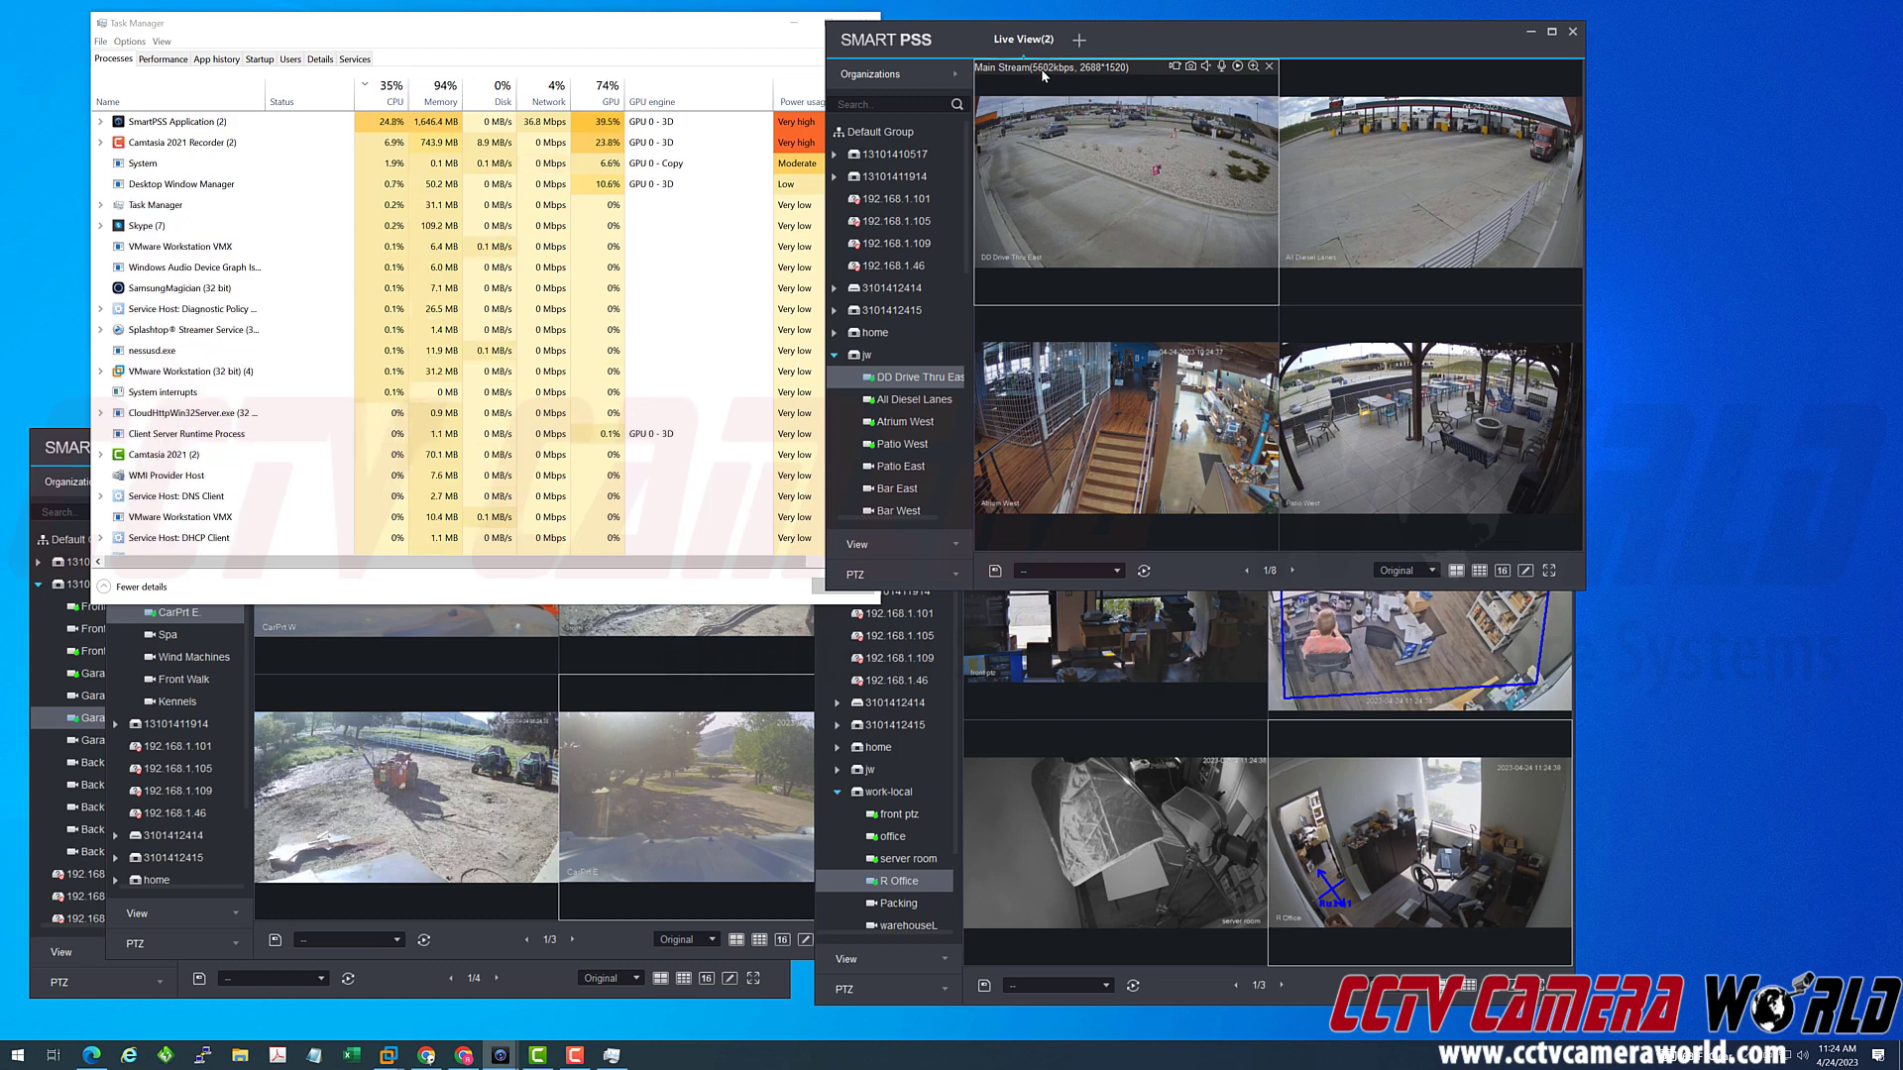
double_click(1037, 194)
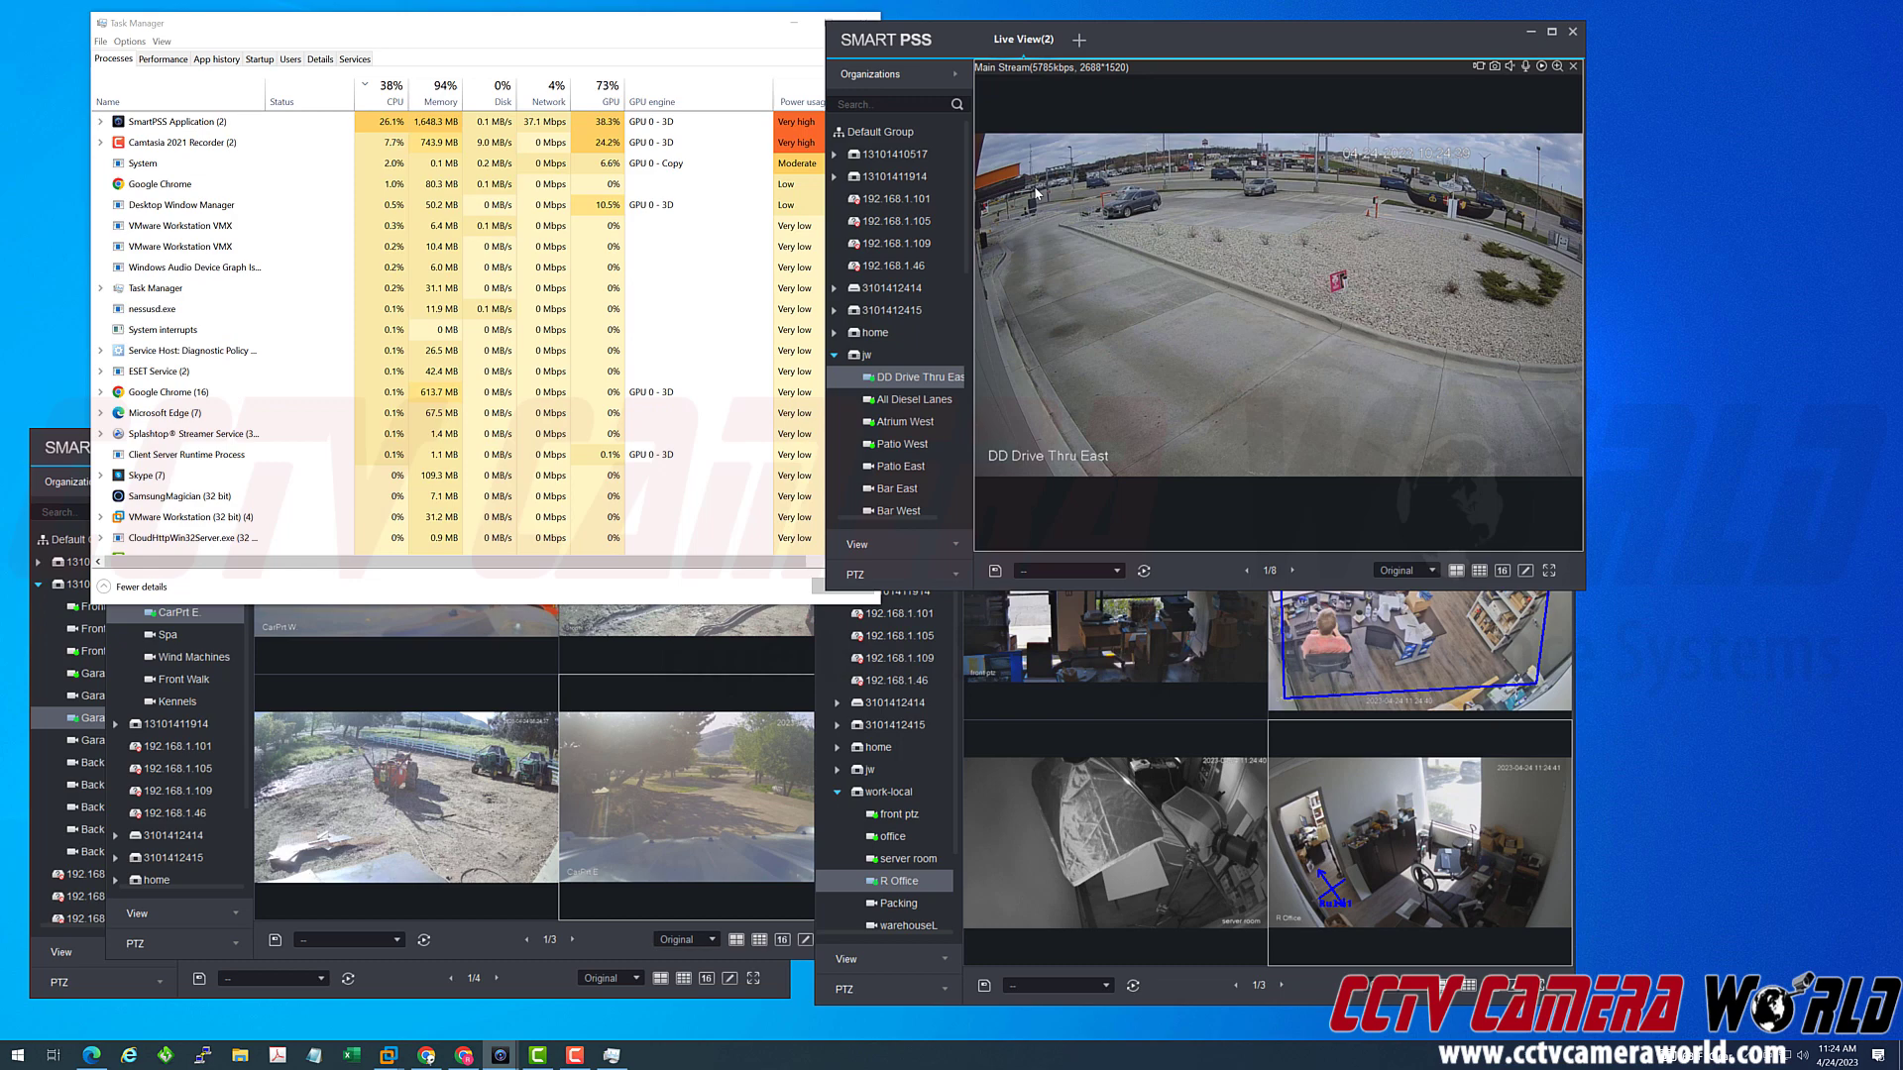
double_click(1061, 224)
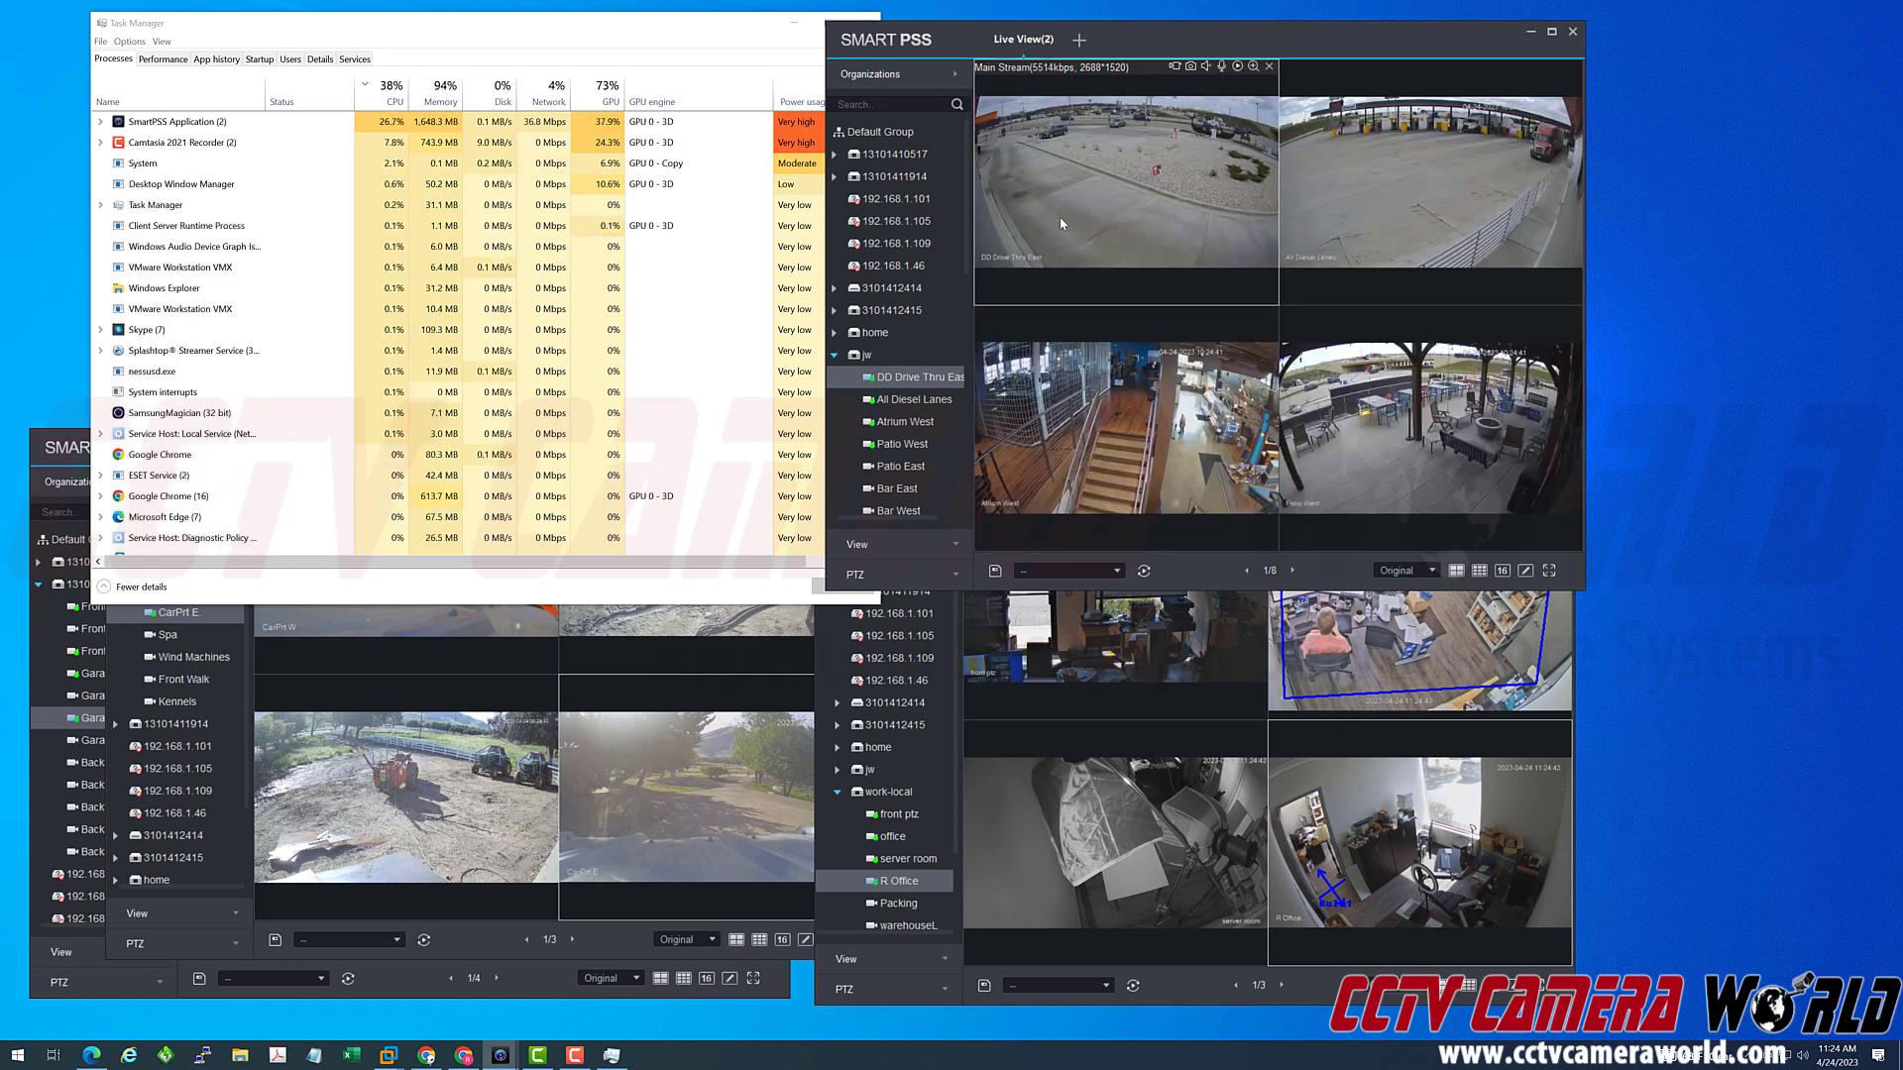